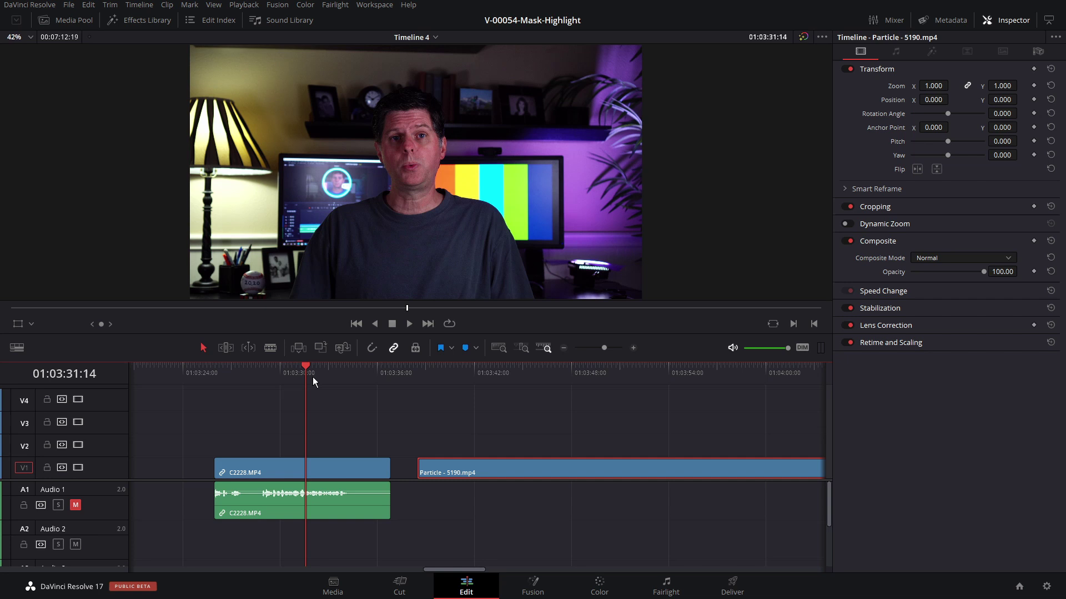
Move clip C2228.MP4 onto track V2 above the Particle clip and place the playhead over the overlapping clips.
drag(308, 371, 494, 375)
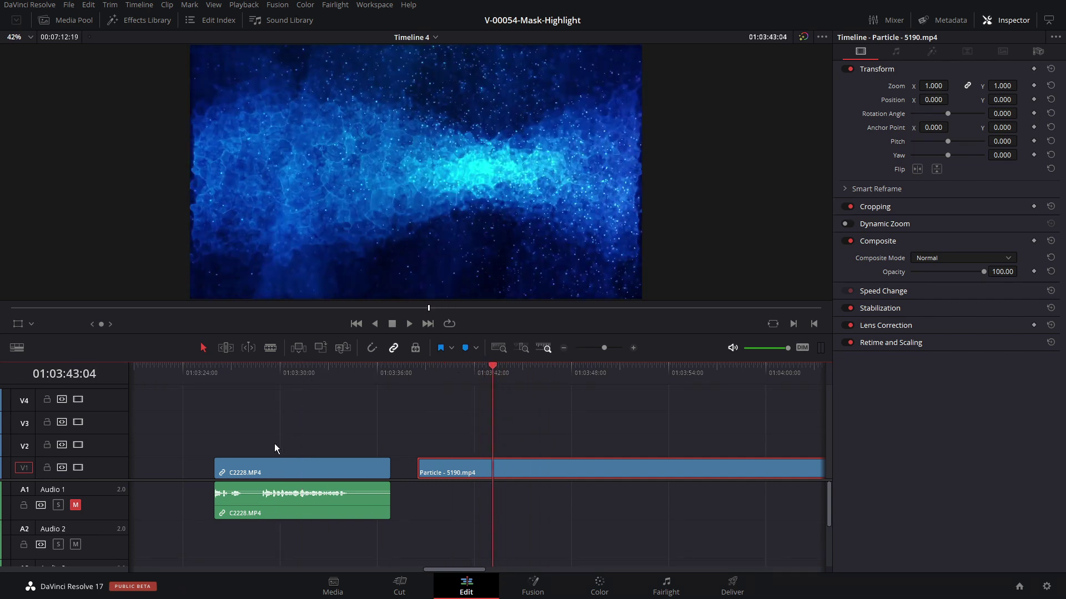
drag(293, 467, 561, 438)
click(546, 371)
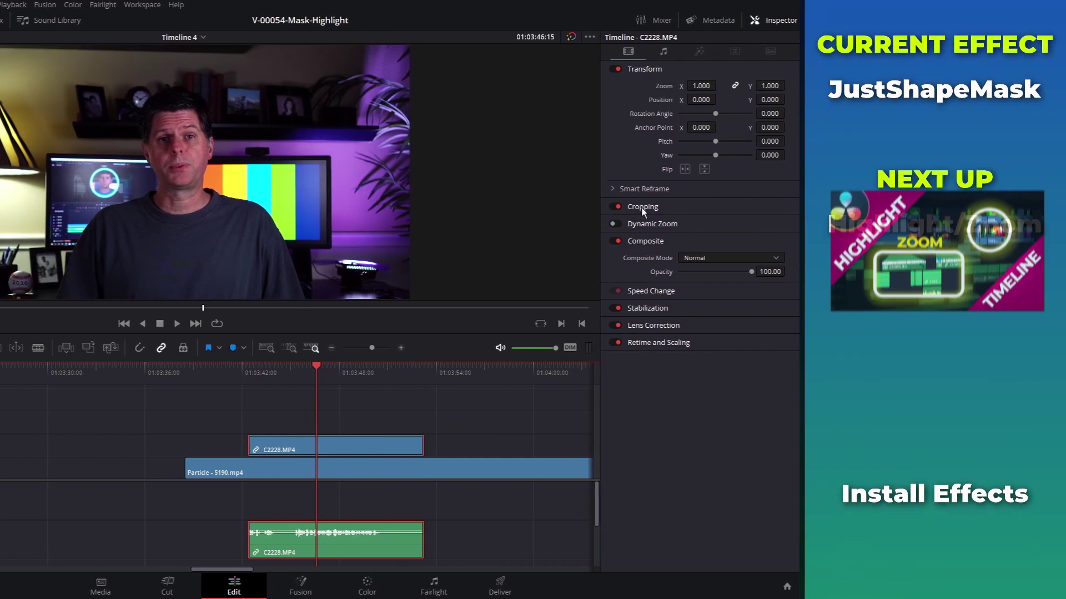
Crop the C2228.MP4 clip on all four sides: left 527.6, right 498.3, top 197.9 and bottom 263.8.
click(701, 206)
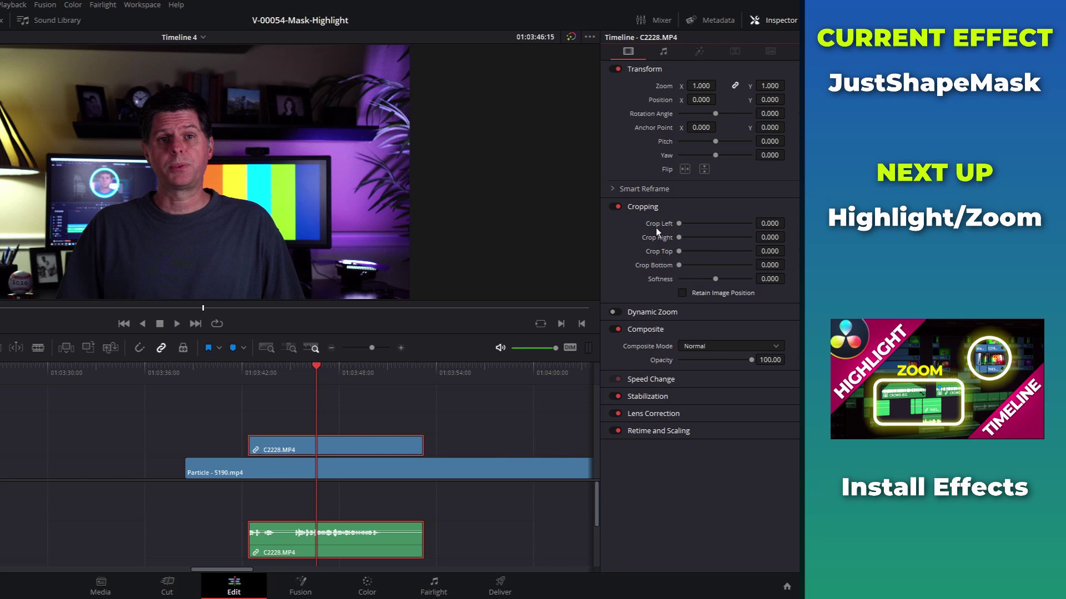
drag(677, 225, 697, 237)
drag(679, 252, 697, 266)
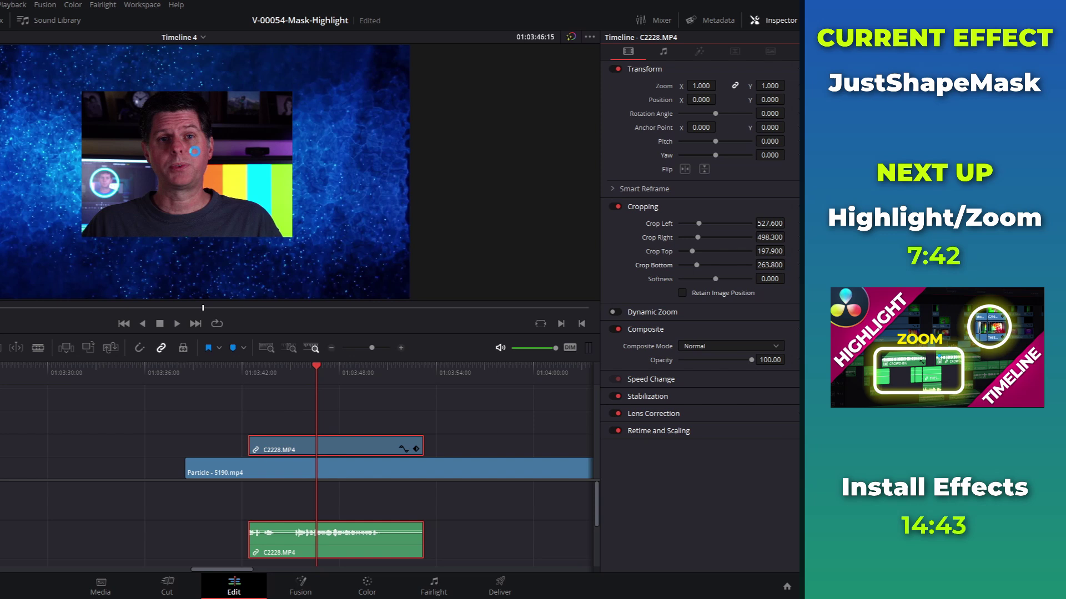
Reset the left, right, top and bottom crop values of the C2228.MP4 clip to zero.
double_click(669, 226)
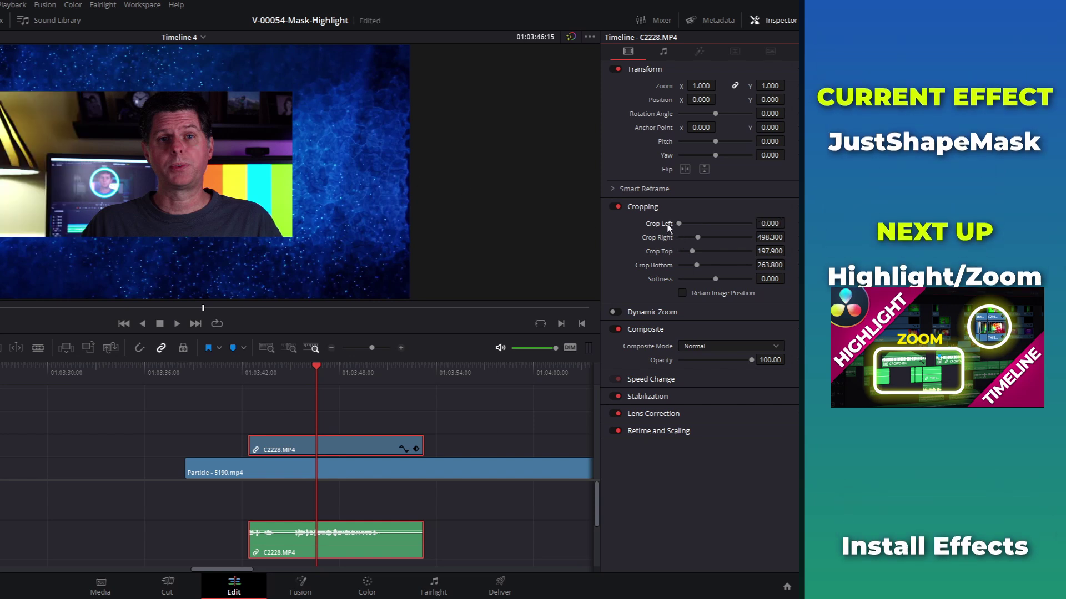
double_click(658, 252)
double_click(654, 265)
double_click(657, 238)
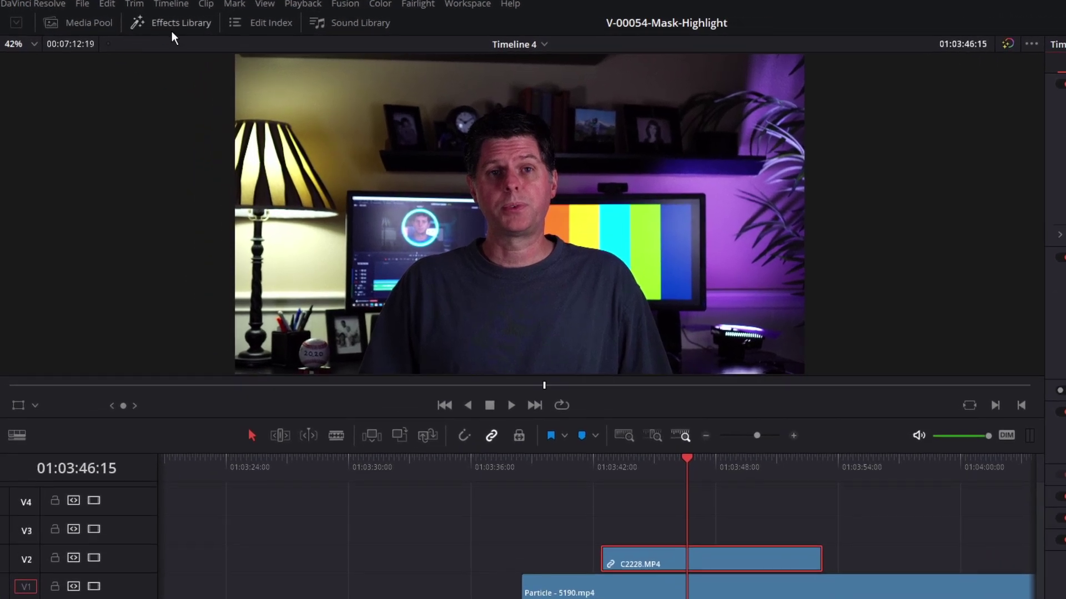
Find the JustShapeMask Fusion effect in the Effects Library and apply it to the C2228.MP4 clip on V2.
click(141, 21)
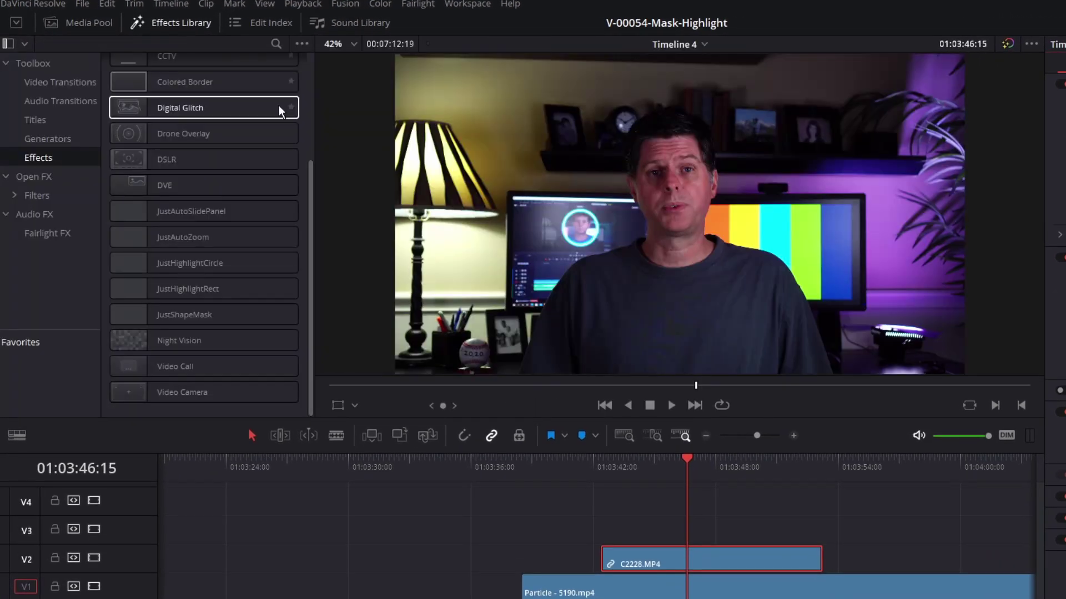
drag(309, 172, 309, 61)
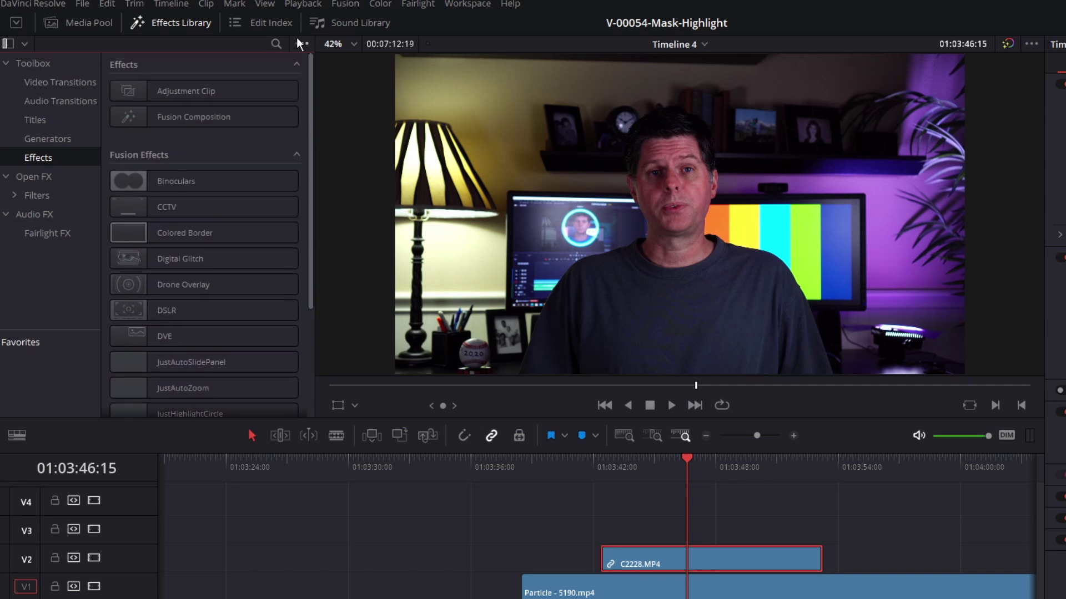
click(33, 63)
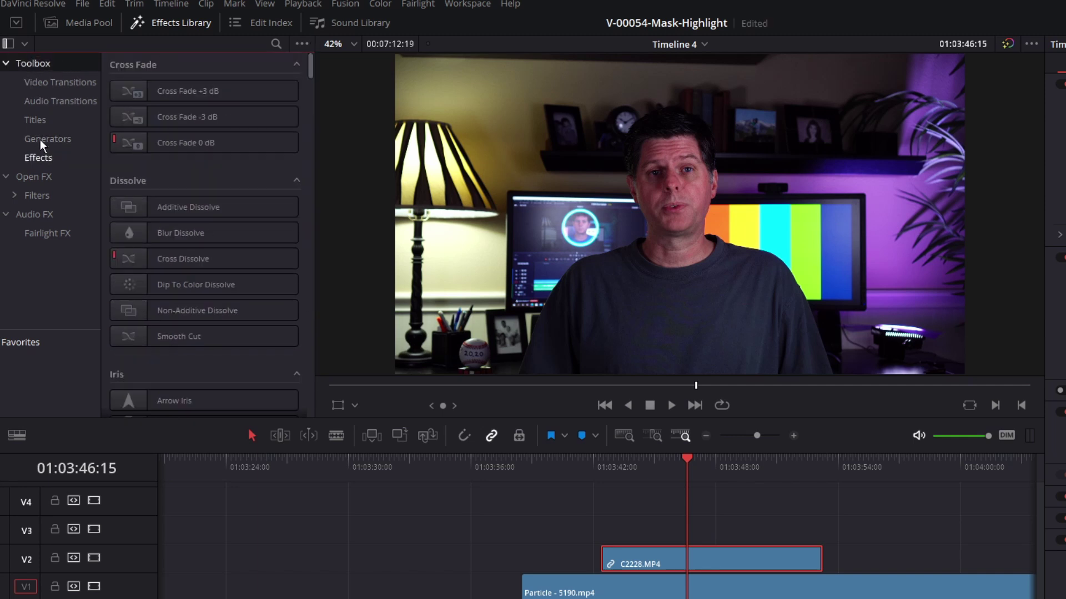
click(39, 159)
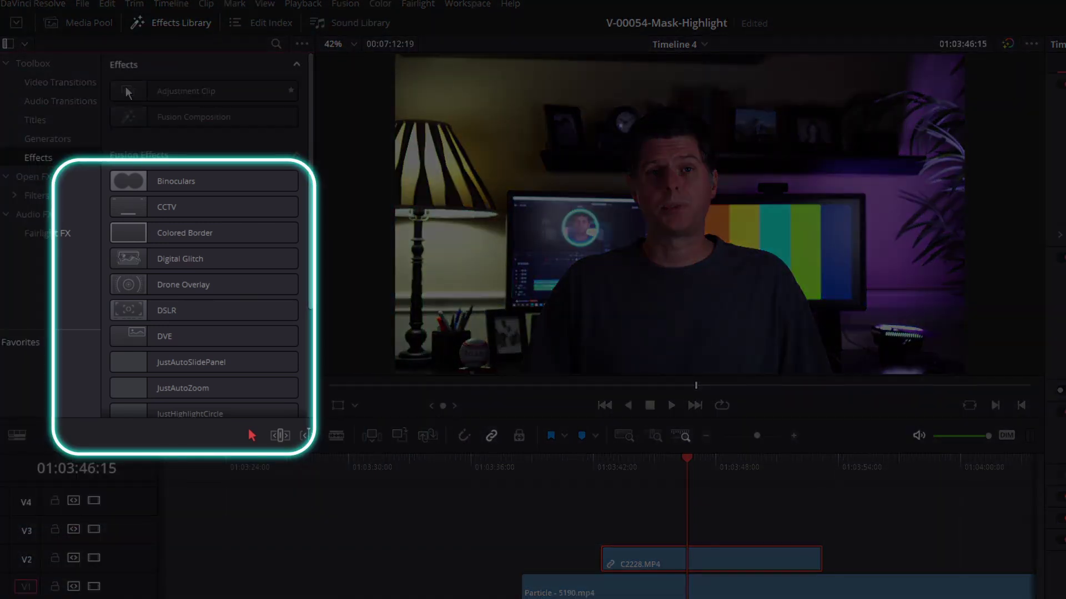
scroll(249, 255, down, 5)
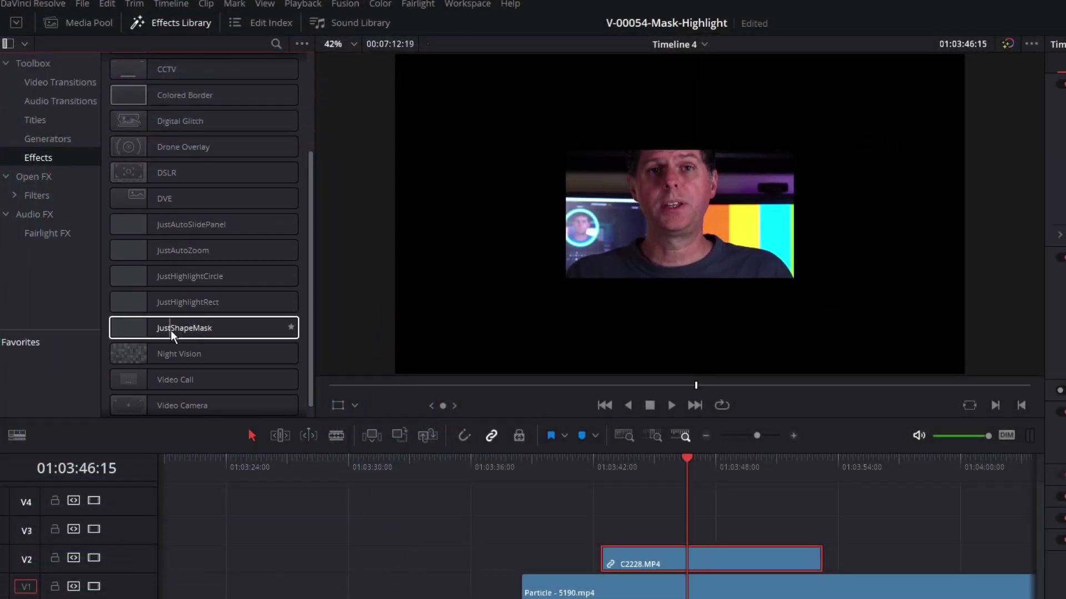
drag(181, 332, 318, 339)
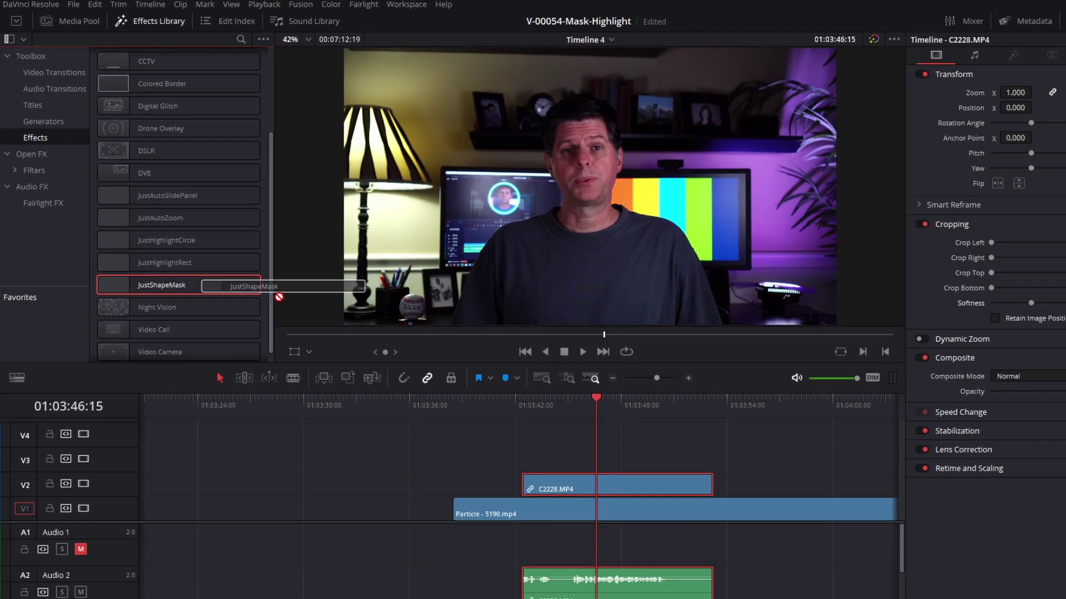
drag(279, 297, 609, 490)
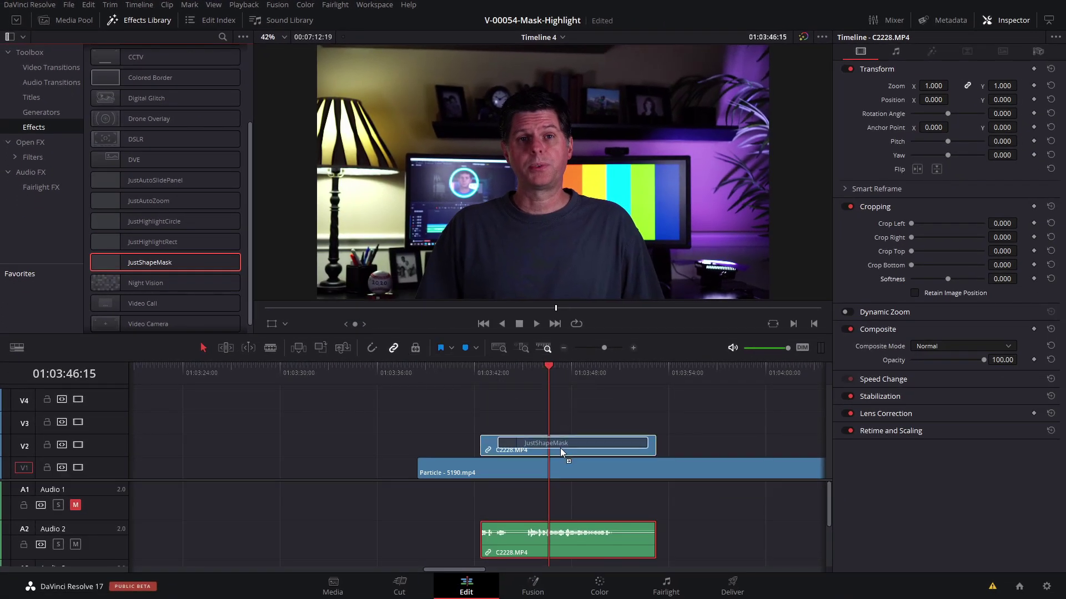
drag(562, 453, 559, 447)
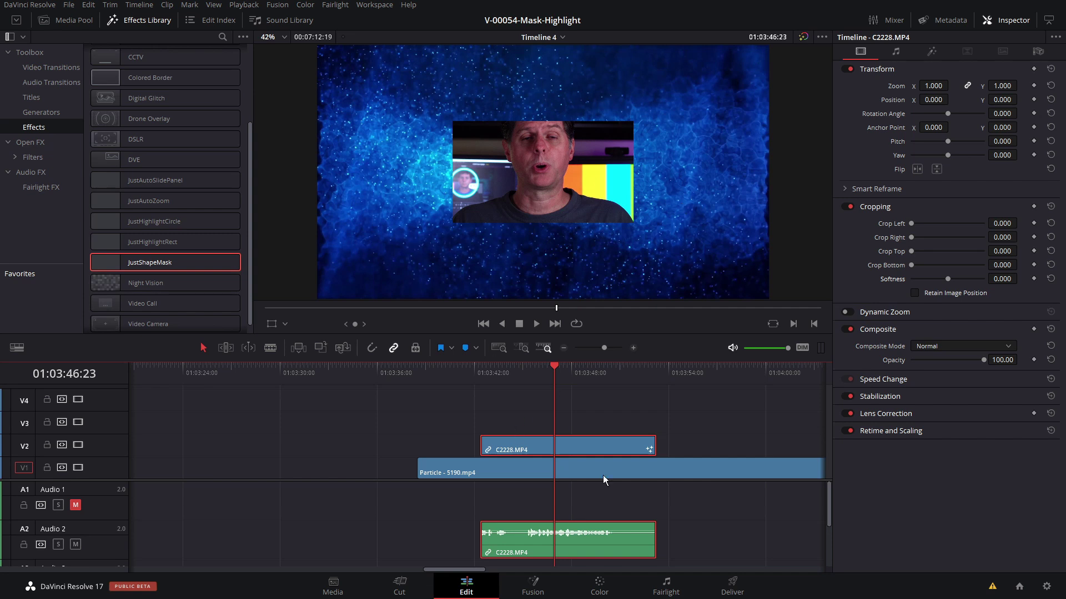
Scrub through the masked clip and show the JustShapeMask effect's controls.
drag(519, 374, 554, 374)
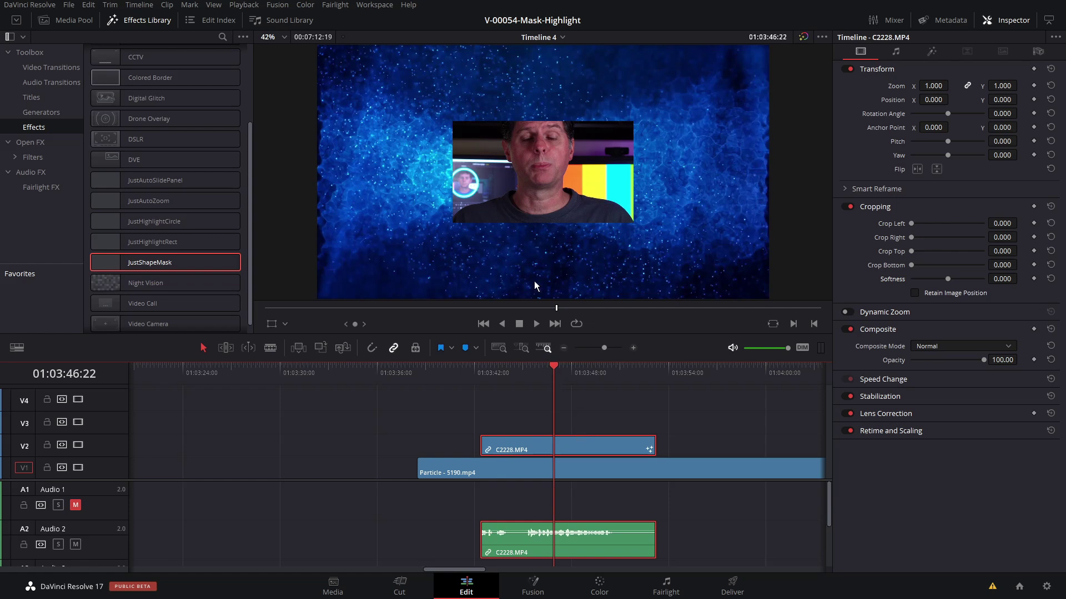
scroll(150, 140, up, 3)
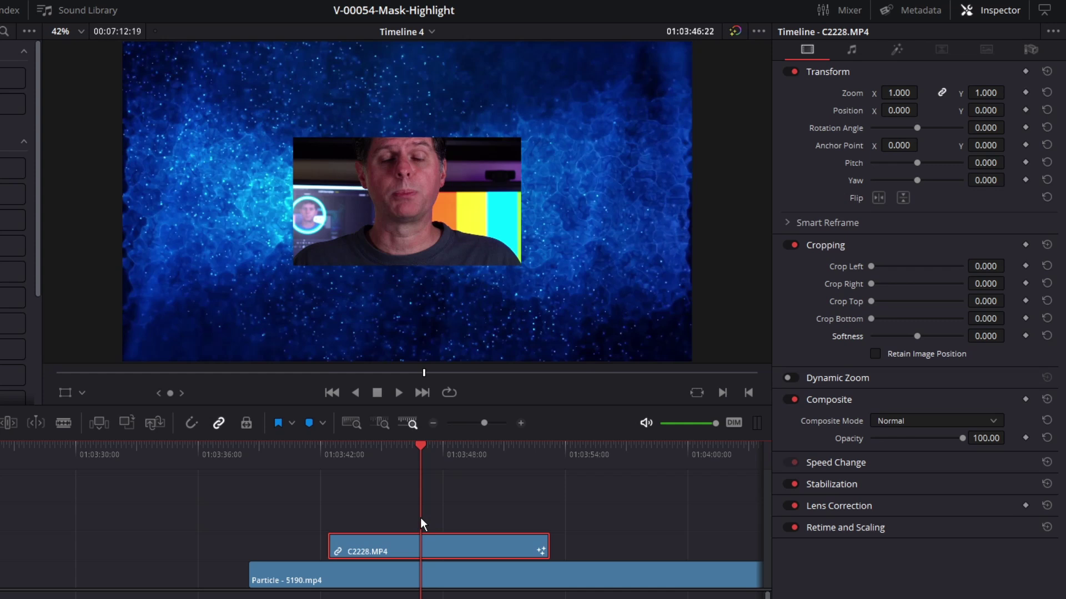
click(896, 53)
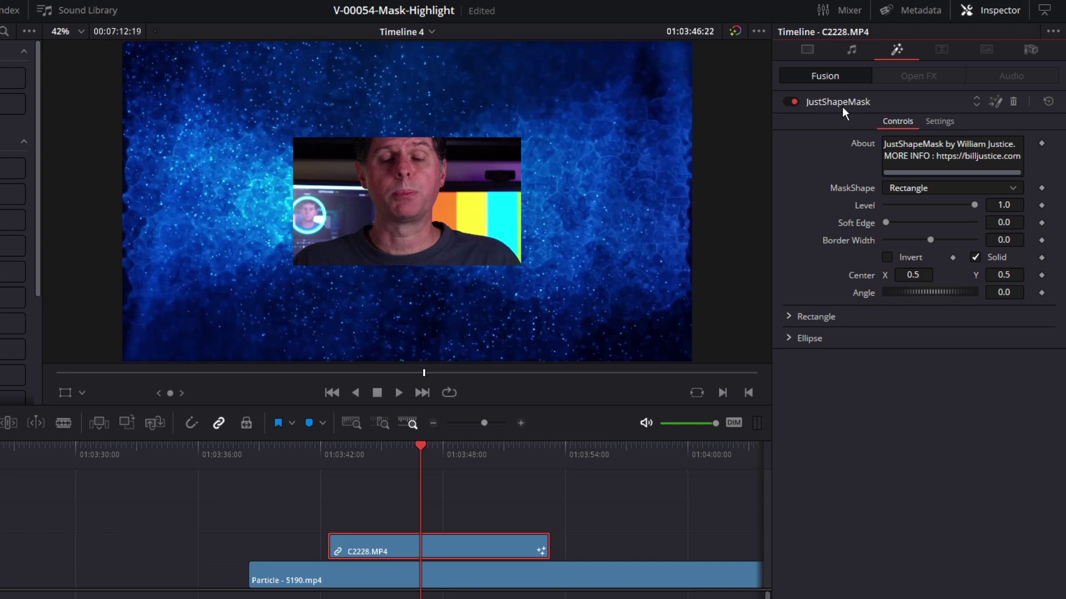
Switch the mask shape to Circle and back to Rectangle.
click(917, 190)
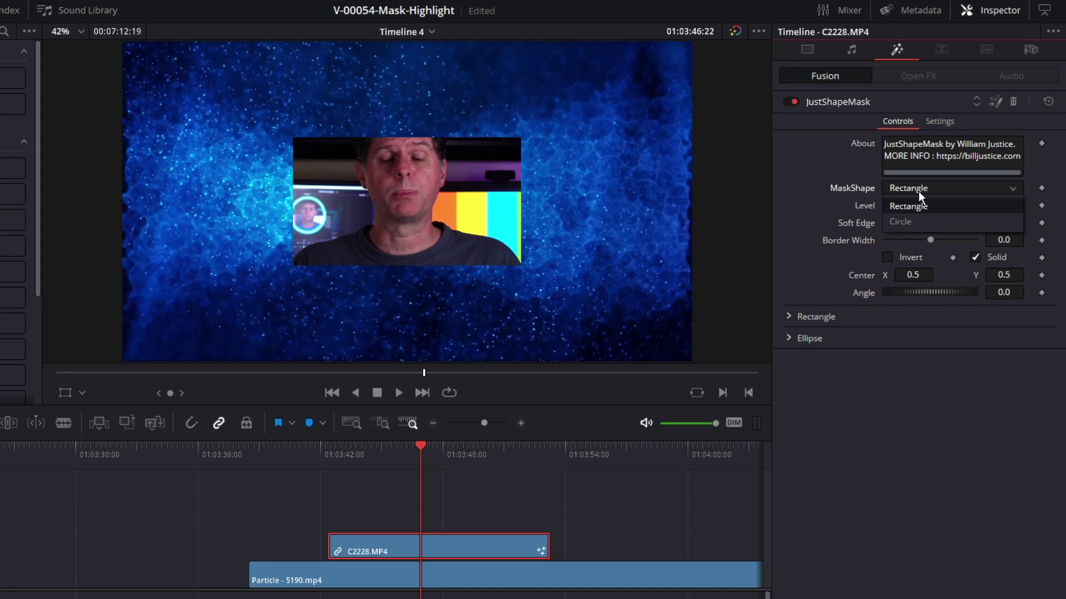
click(923, 222)
click(912, 186)
click(915, 205)
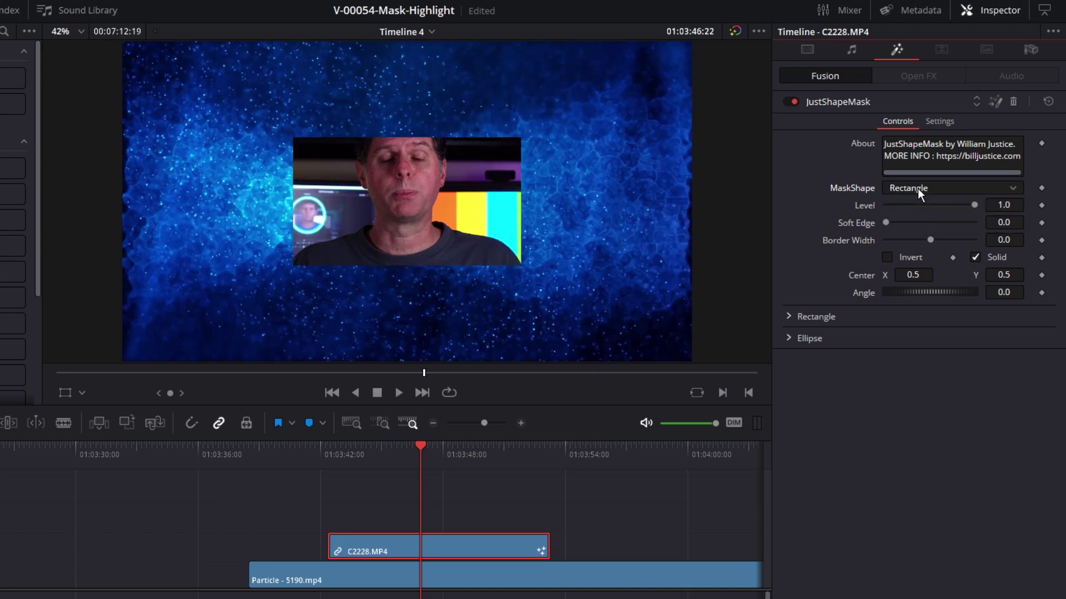
Expand the Rectangle and Ellipse settings and set the rectangle mask's width to 0.425 and height to 0.449.
click(787, 316)
click(799, 392)
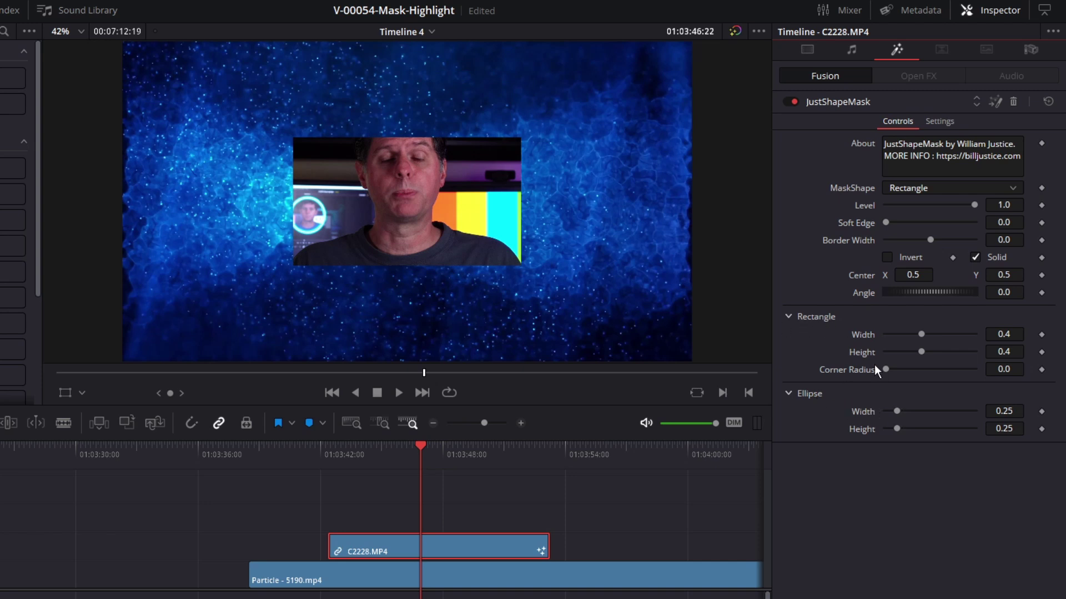
mouse_move(920, 333)
mouse_down()
mouse_move(945, 334)
mouse_move(924, 337)
mouse_move(925, 351)
mouse_up()
Change the mask shape to Circle, try an ellipse width of 0.661, and reset the width to its default.
click(915, 188)
click(914, 219)
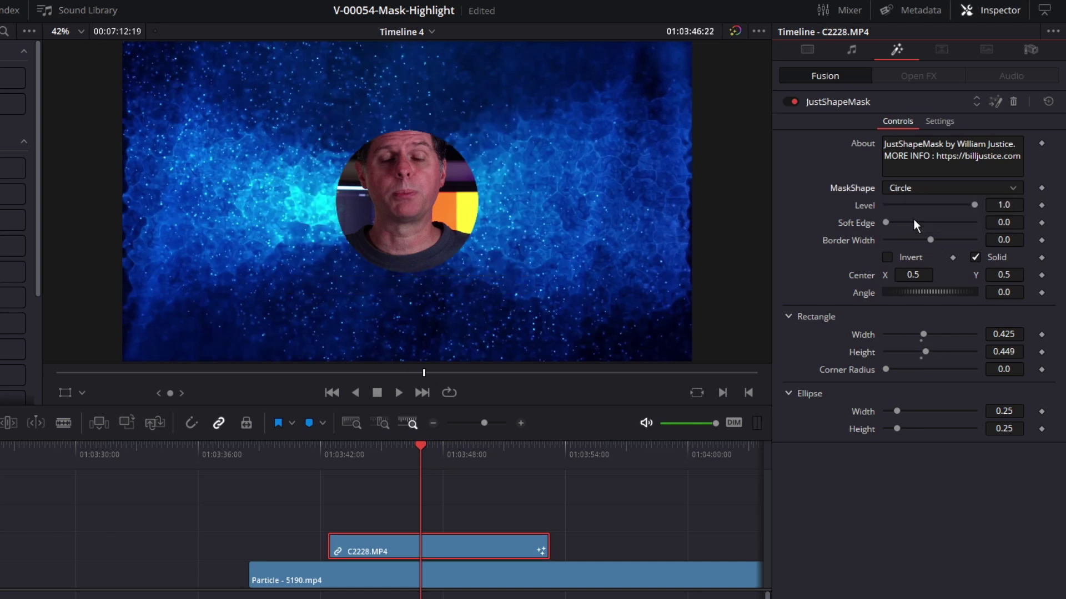
mouse_move(897, 410)
mouse_down()
mouse_move(925, 412)
mouse_move(914, 411)
mouse_up()
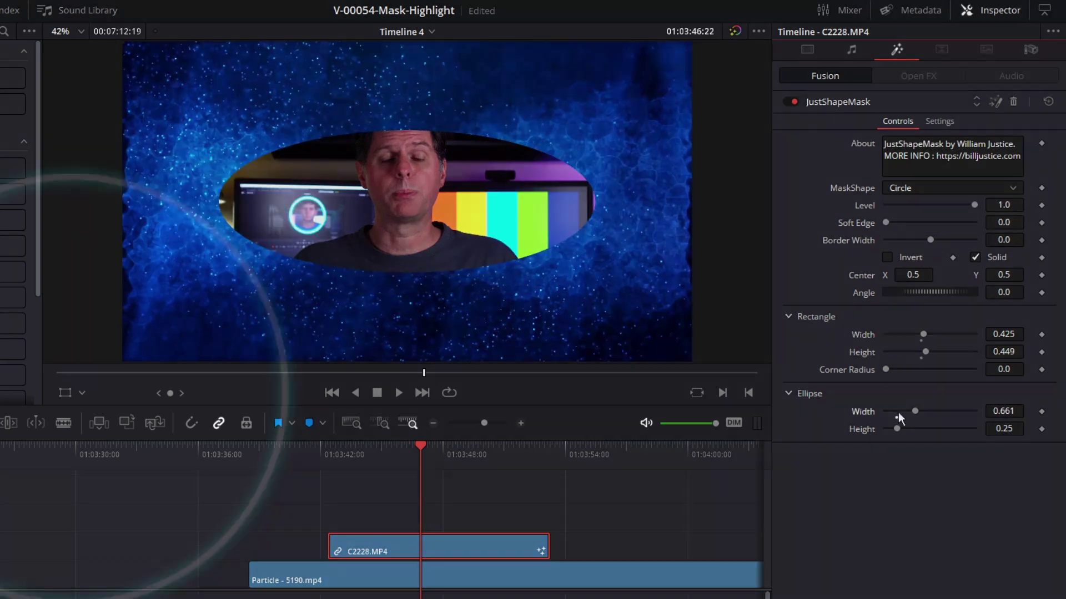
double_click(868, 415)
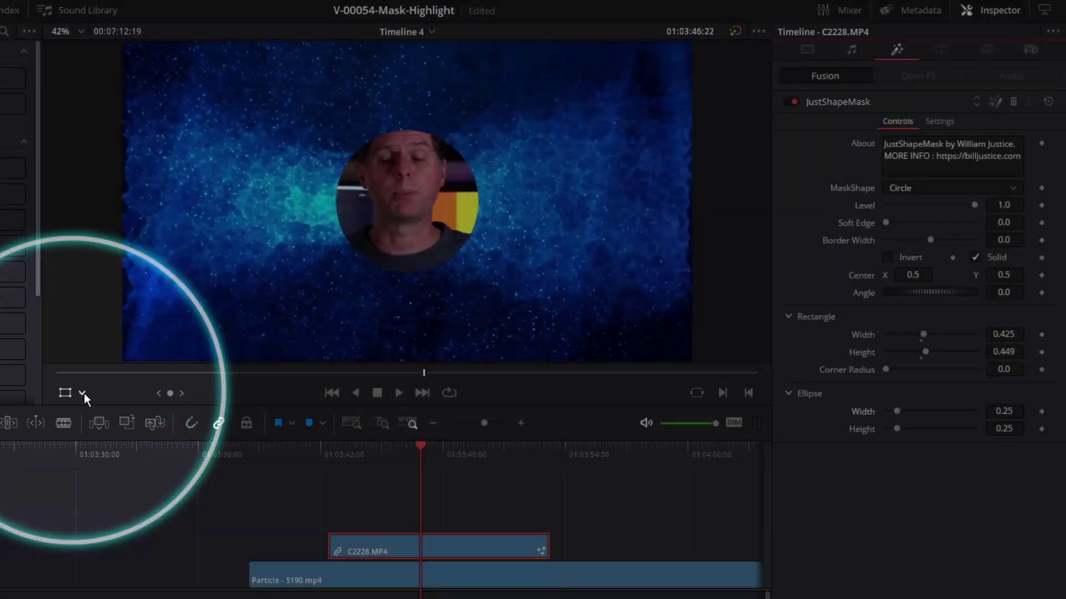
Enable the Fusion Overlay in the viewer, enlarge the circle mask to about 0.38 and recentre it at about 0.490, 0.507.
click(83, 392)
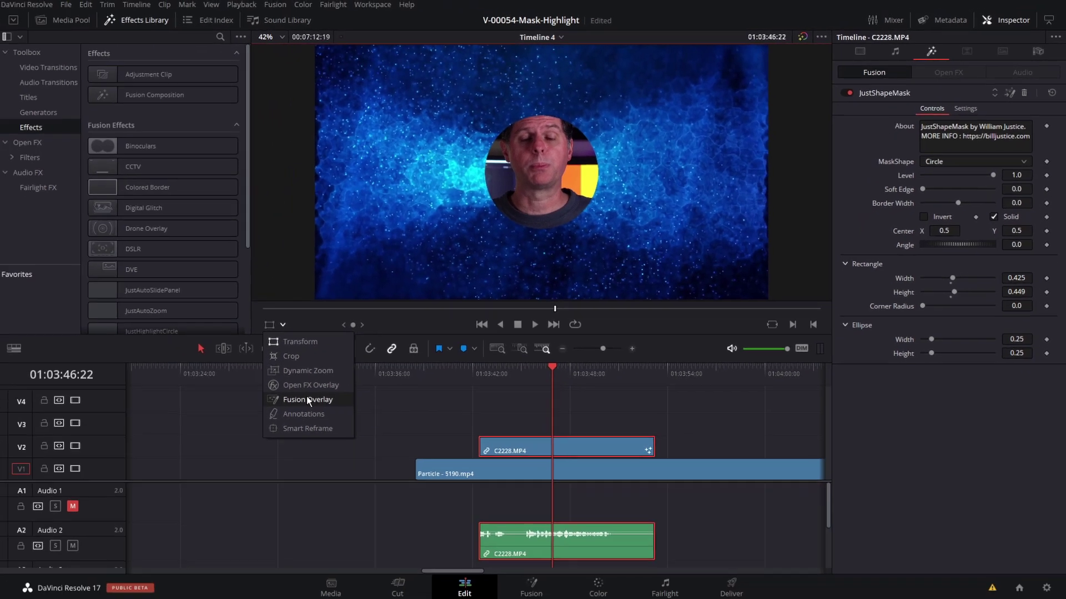
click(117, 486)
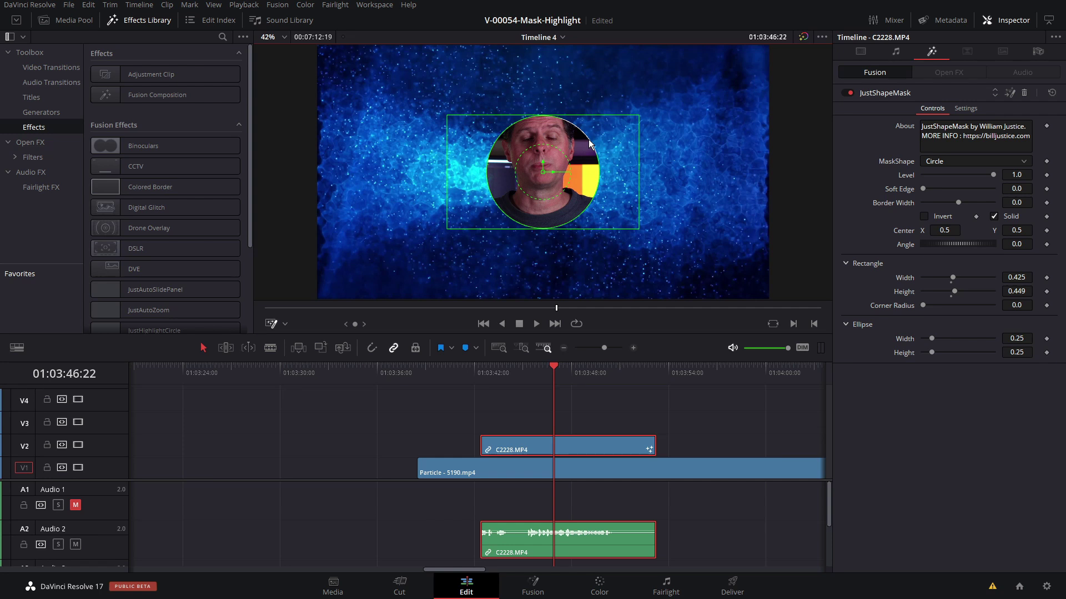
drag(585, 140, 607, 114)
mouse_move(559, 178)
mouse_down()
mouse_move(531, 180)
mouse_move(439, 146)
mouse_move(564, 172)
mouse_move(538, 186)
mouse_move(538, 174)
mouse_up()
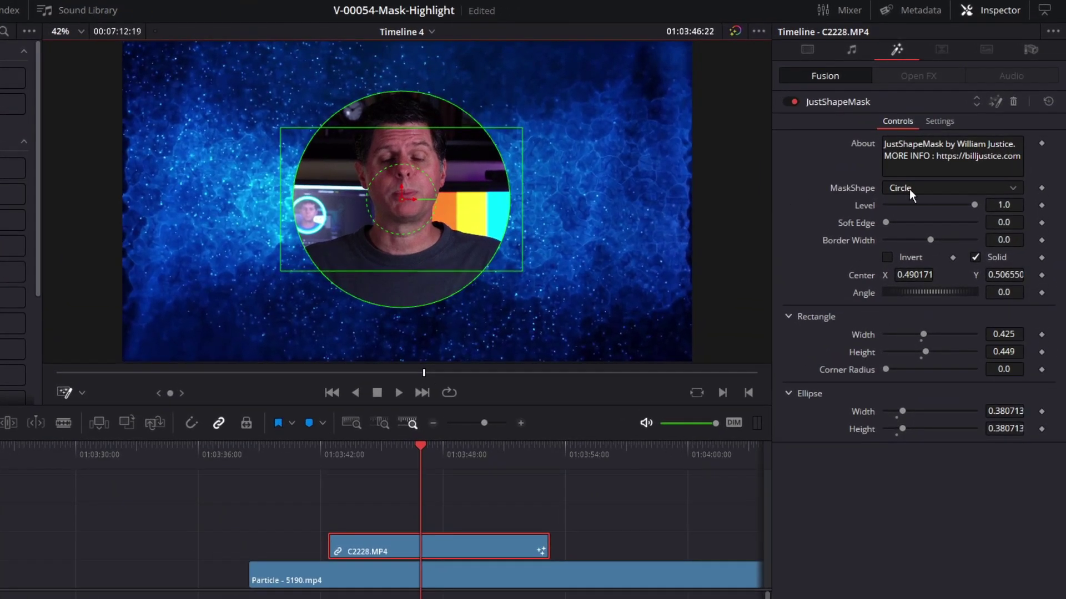
Switch the mask to Rectangle, resize it in the viewer to about 0.459 by 0.567, and move its centre to about 0.491, 0.579.
click(957, 162)
click(928, 208)
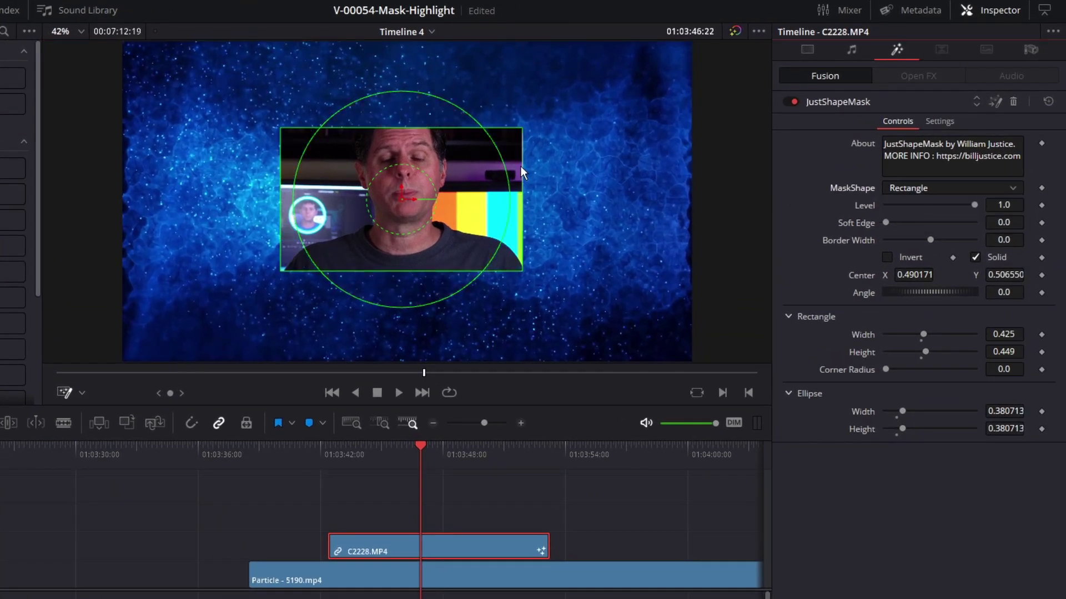
mouse_move(520, 165)
mouse_down()
mouse_move(561, 168)
mouse_move(532, 161)
mouse_up()
drag(420, 129, 418, 107)
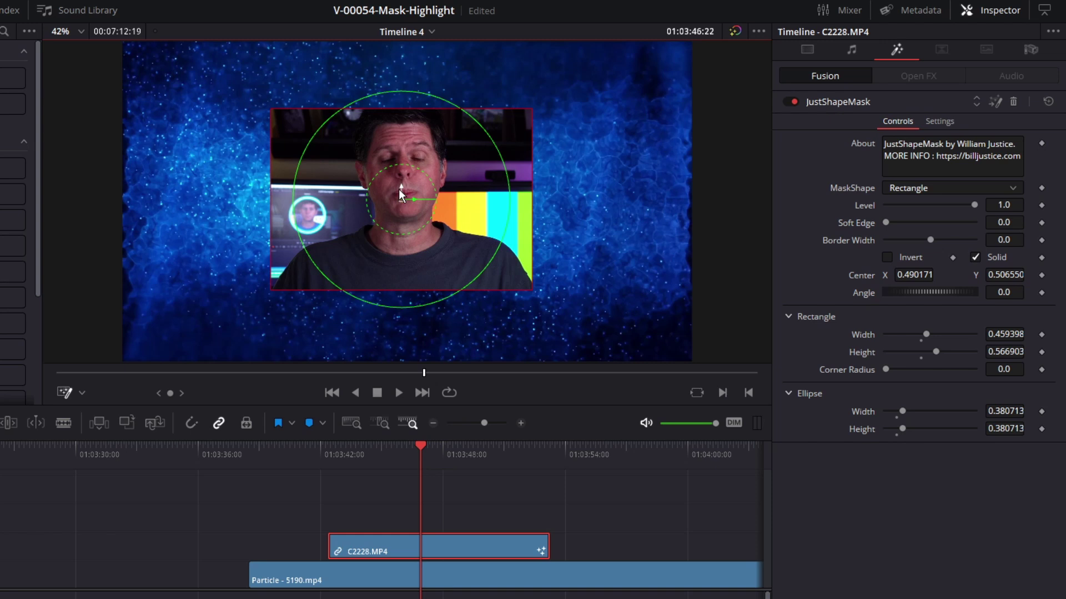
drag(400, 194, 401, 171)
Set the mask shape back to Circle and adjust the mask level to 0.992.
click(929, 192)
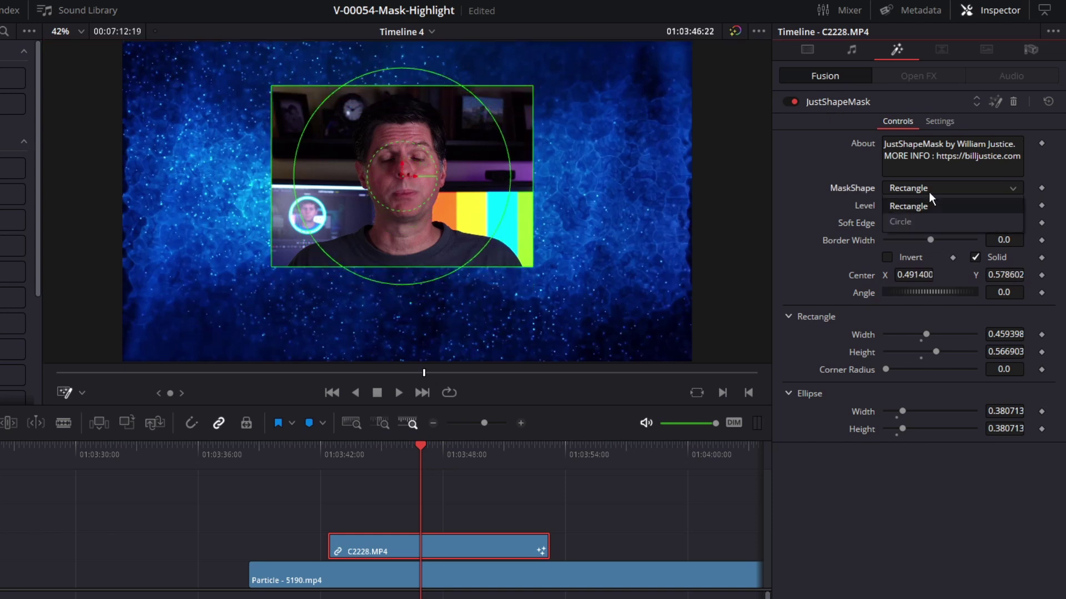
click(930, 218)
click(913, 205)
drag(916, 209, 975, 208)
Soften the mask edge to 0.1181, hide the viewer overlay to preview it, and return the soft edge to 0.0.
drag(887, 221, 939, 221)
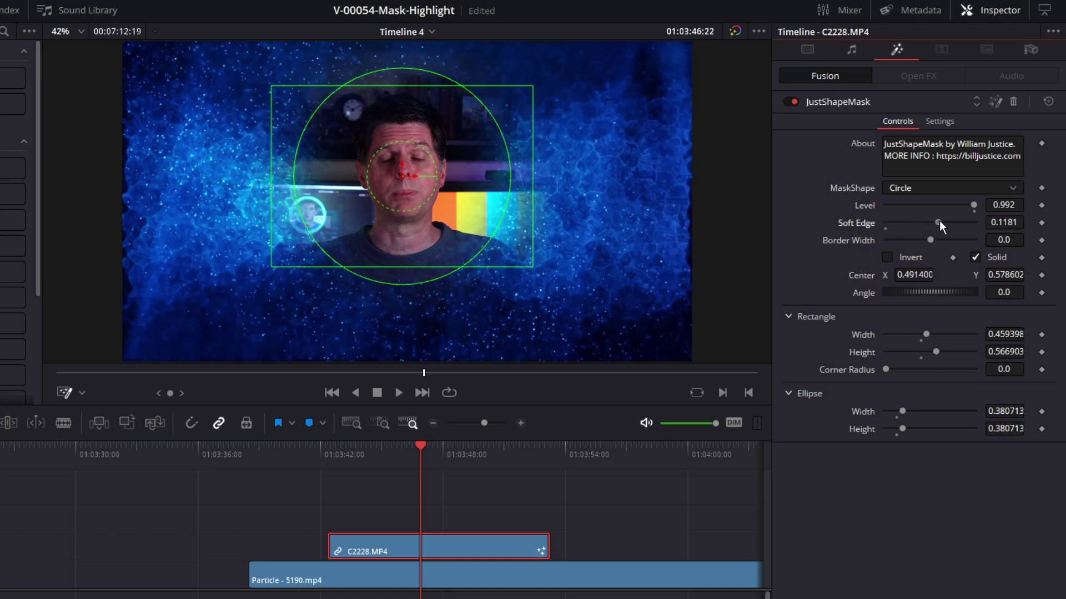
click(65, 393)
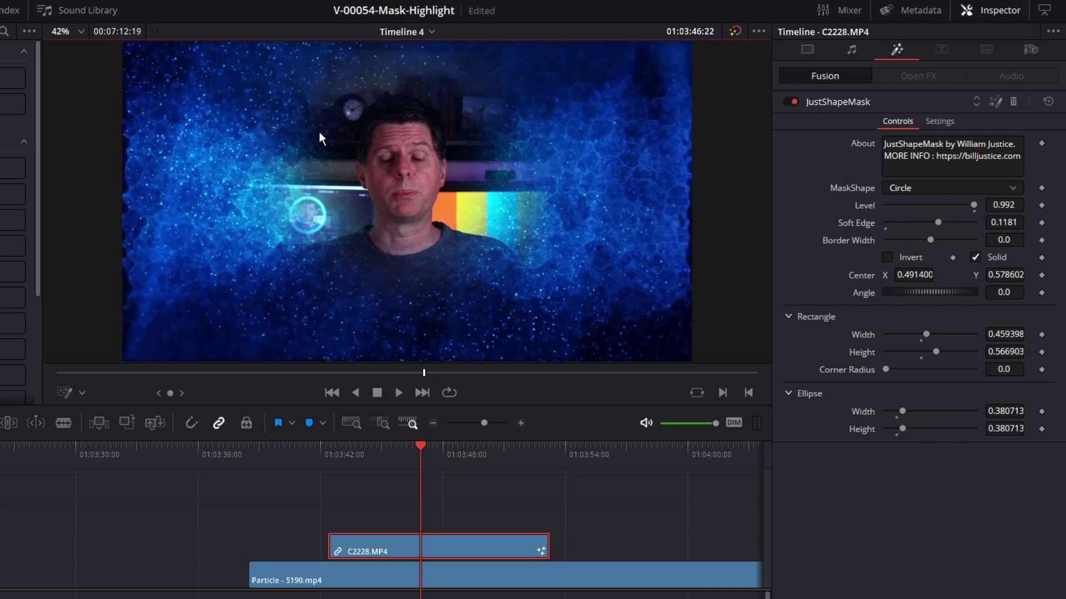
drag(937, 222, 868, 224)
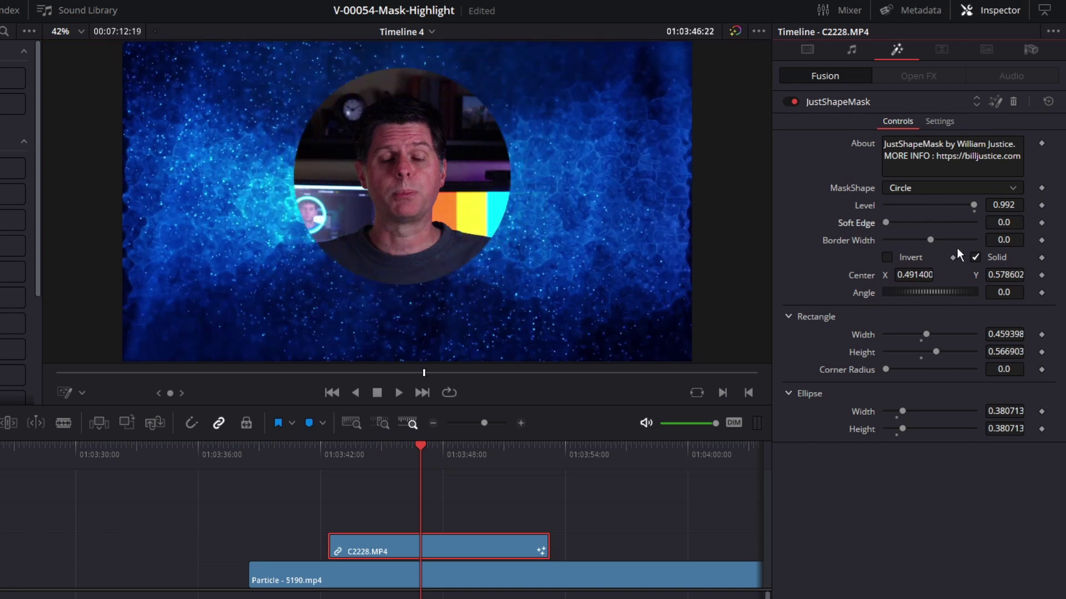
Set the border width to 0.06, preview non-solid circle and rectangle masks, and restore the solid circle mask.
mouse_move(935, 240)
mouse_down()
mouse_move(951, 239)
mouse_move(931, 241)
mouse_move(943, 240)
mouse_up()
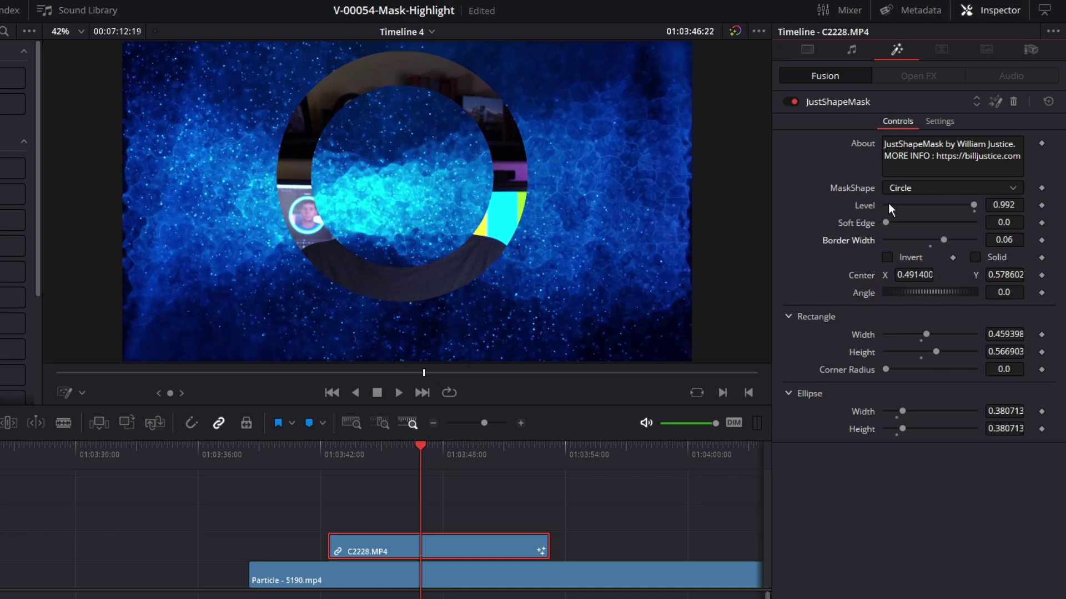
click(931, 190)
click(934, 207)
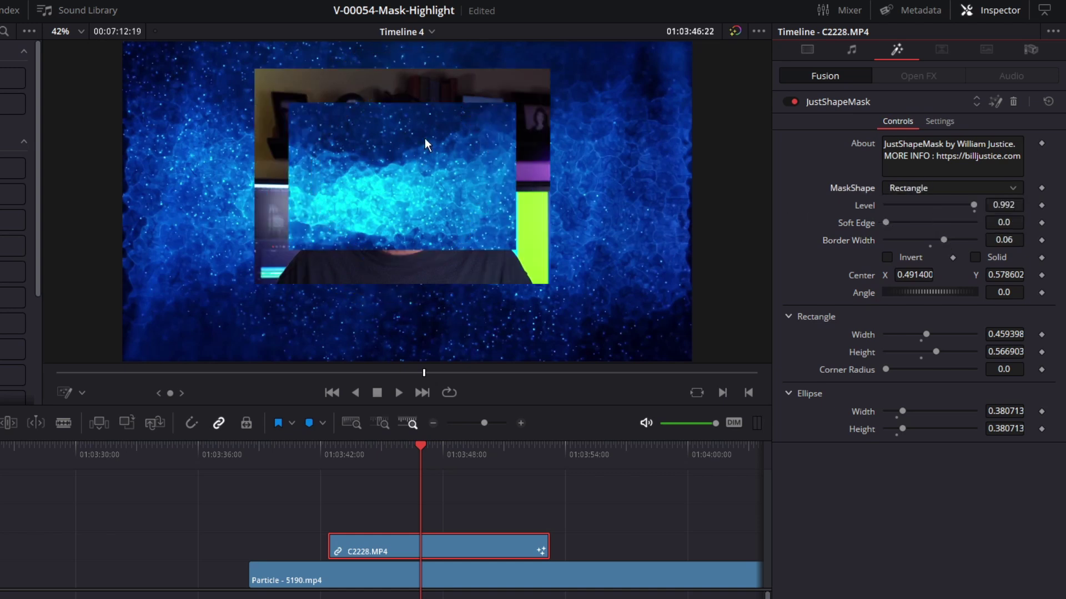
click(975, 257)
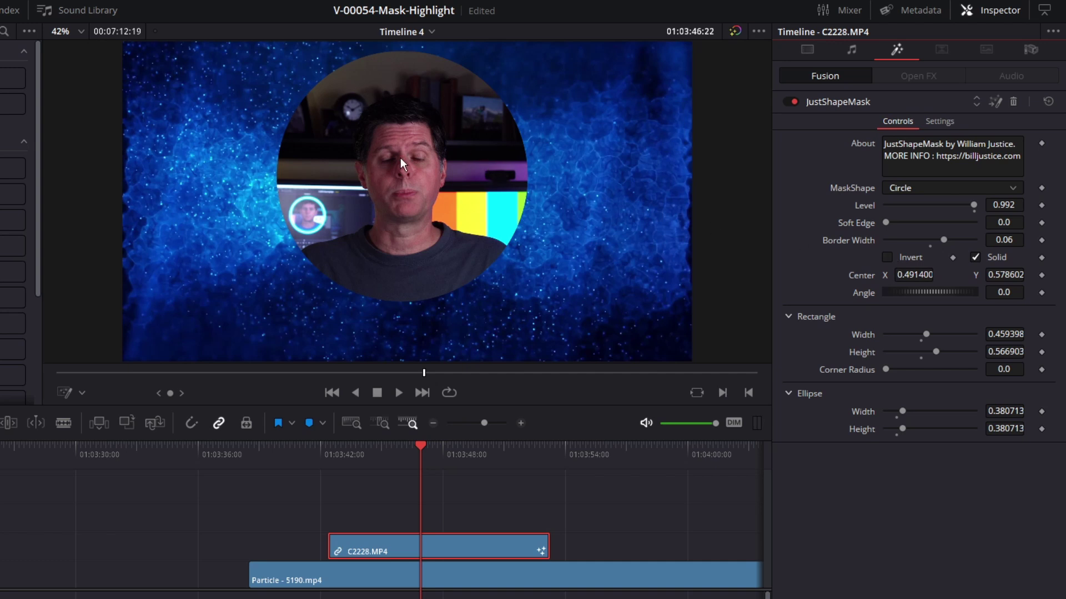
Invert the circle mask, show the viewer overlay, and move the mask's centre to about 0.313, 0.410.
click(888, 258)
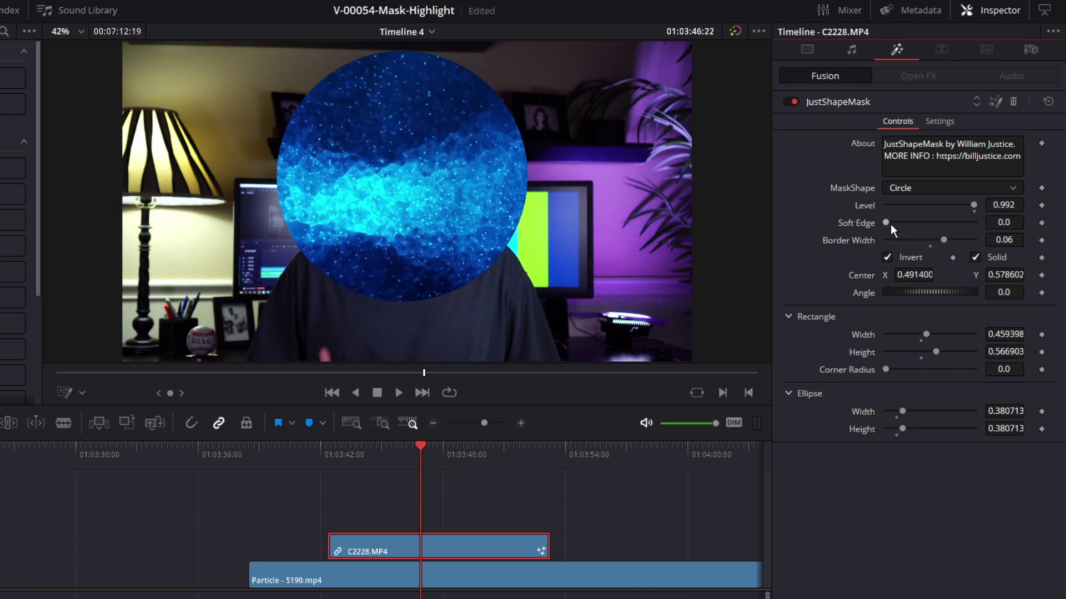
mouse_move(887, 222)
mouse_down()
mouse_move(924, 221)
mouse_move(876, 222)
mouse_up()
click(72, 393)
drag(401, 177, 296, 234)
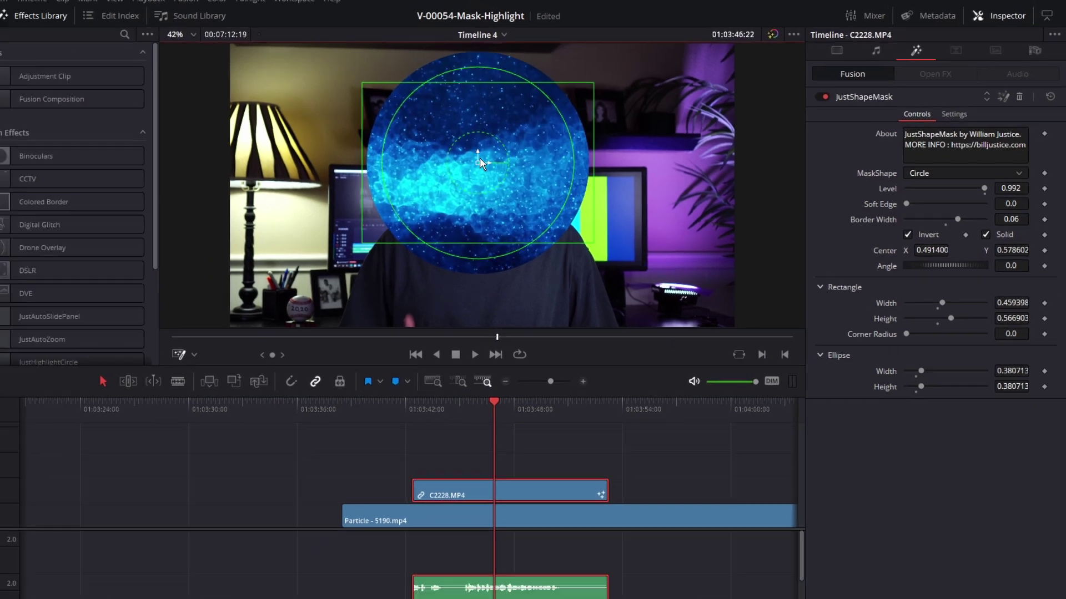
drag(455, 198, 466, 194)
mouse_move(923, 189)
mouse_down()
mouse_move(943, 192)
mouse_move(903, 192)
mouse_up()
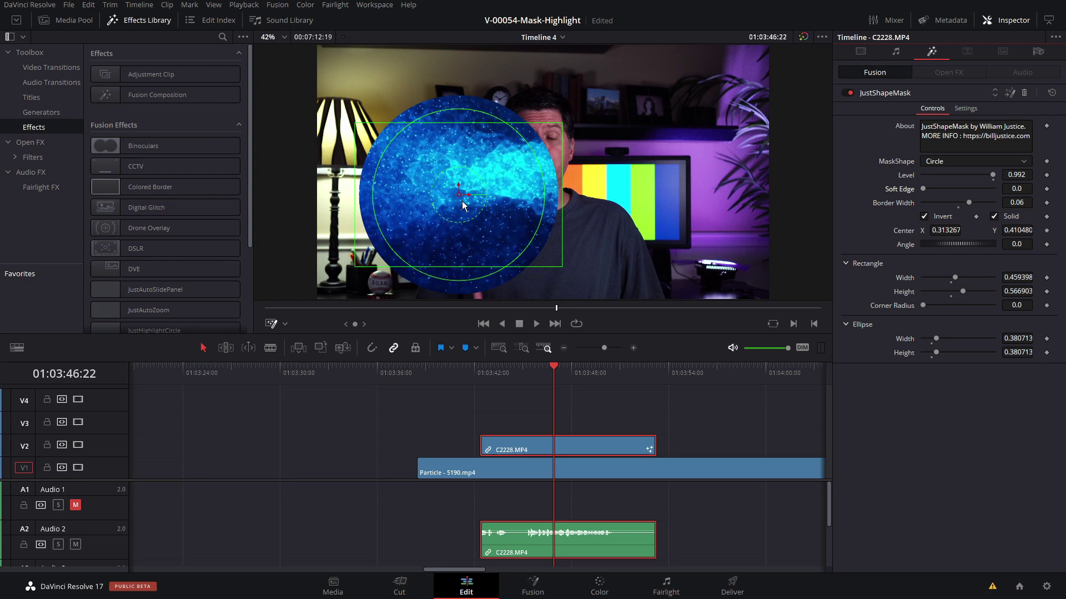
Move the mask's centre to about 0.378, 0.465 and reshape the ellipse to about 0.504 wide by 0.241 high.
drag(463, 205, 491, 182)
drag(494, 264, 496, 232)
drag(574, 182, 604, 181)
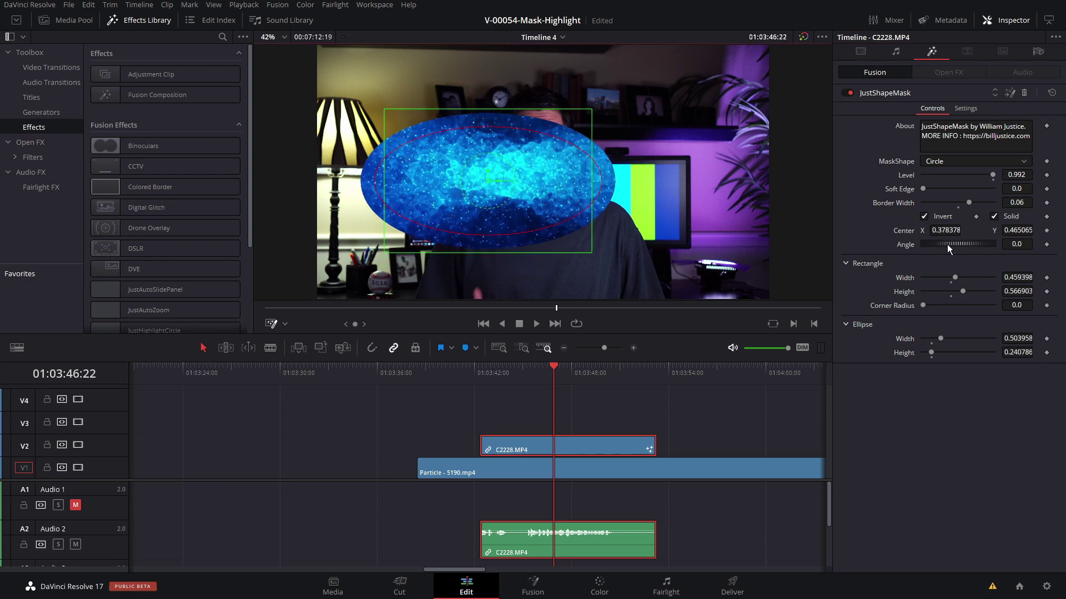
Rotate the inverted mask to 15.7 with a soft edge of 0.0315, and switch its shape to Rectangle.
mouse_move(947, 244)
mouse_down()
mouse_move(960, 244)
mouse_move(950, 244)
mouse_up()
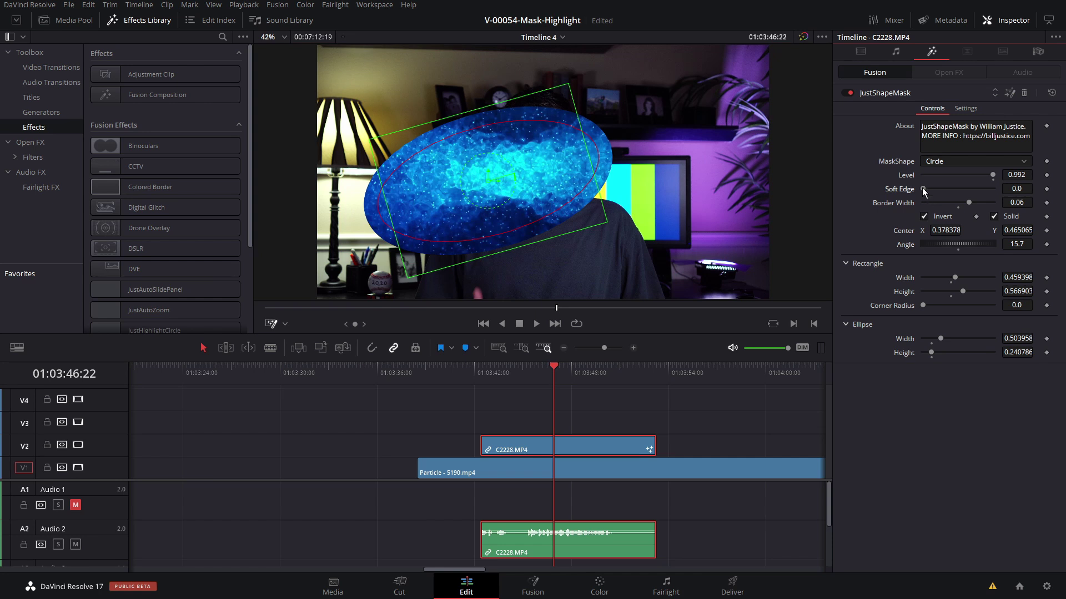
drag(923, 190, 934, 190)
click(947, 161)
click(947, 166)
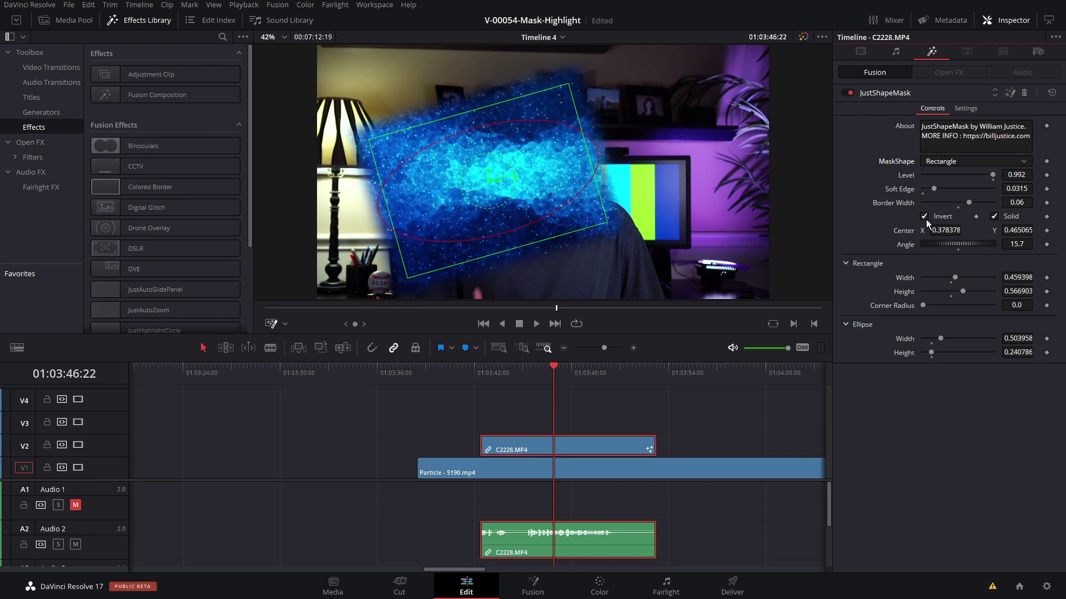
Reset the rectangle mask's angle and soft edge to 0.0, and round its corners to a radius of 0.472.
double_click(906, 246)
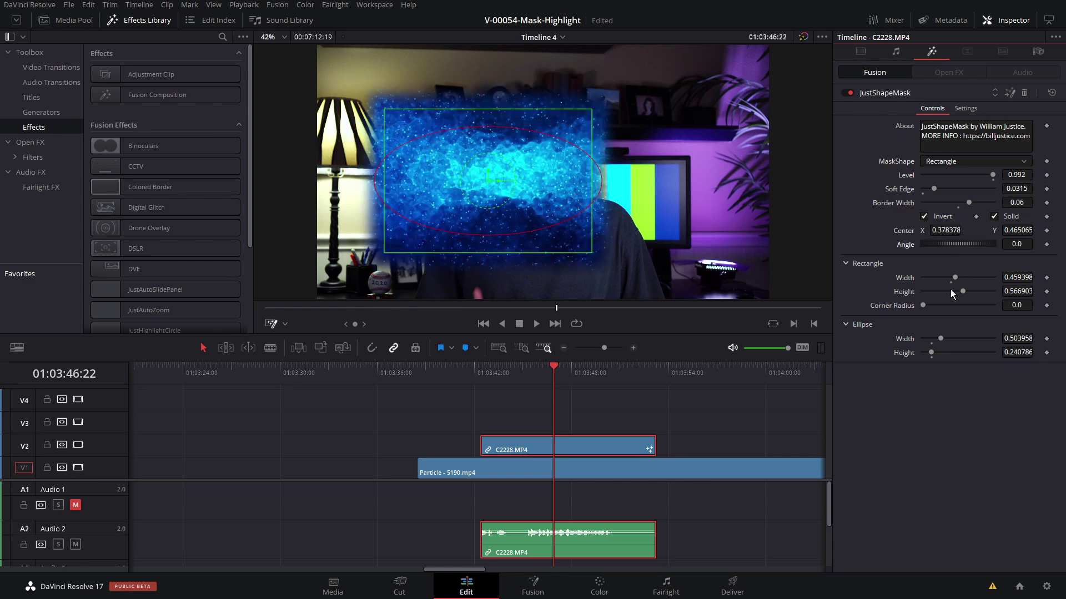
drag(922, 305, 945, 306)
double_click(934, 189)
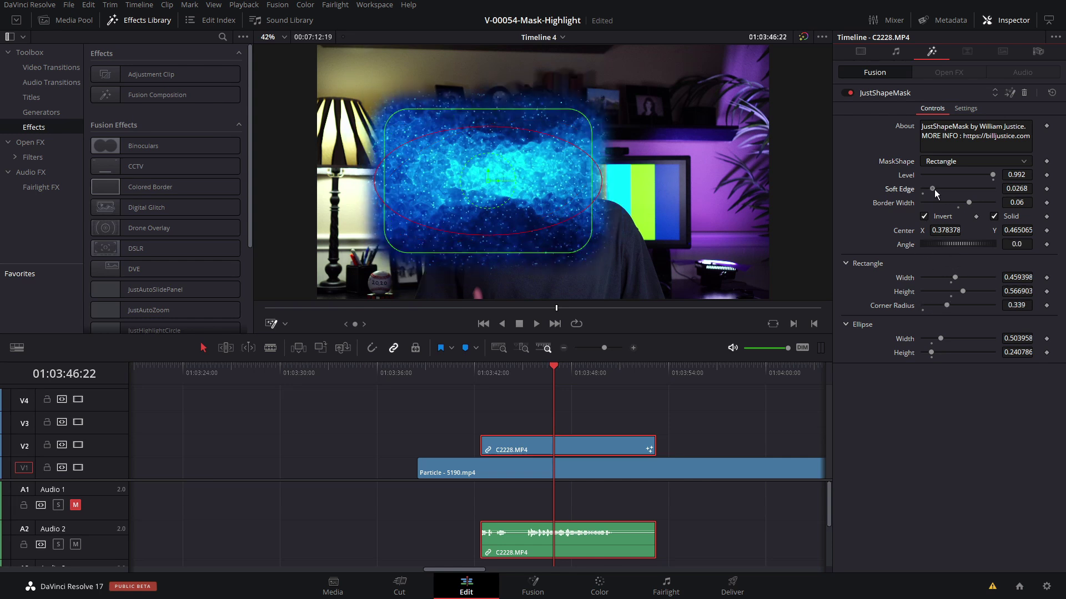
drag(949, 305, 954, 305)
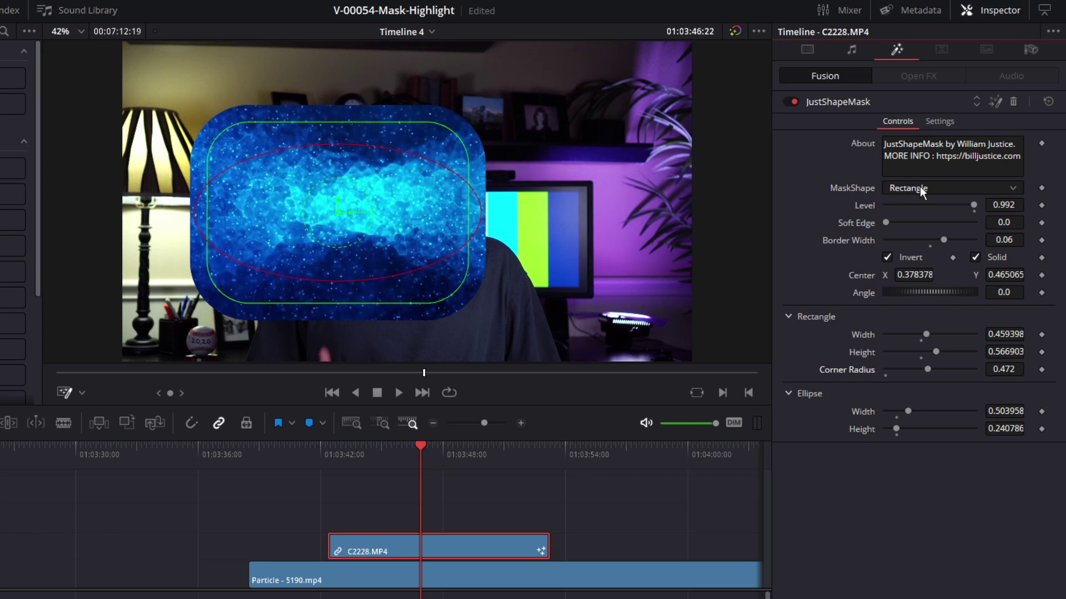
Preview the rounded rectangle mask without inversion, and make the inverted mask non-solid.
click(887, 258)
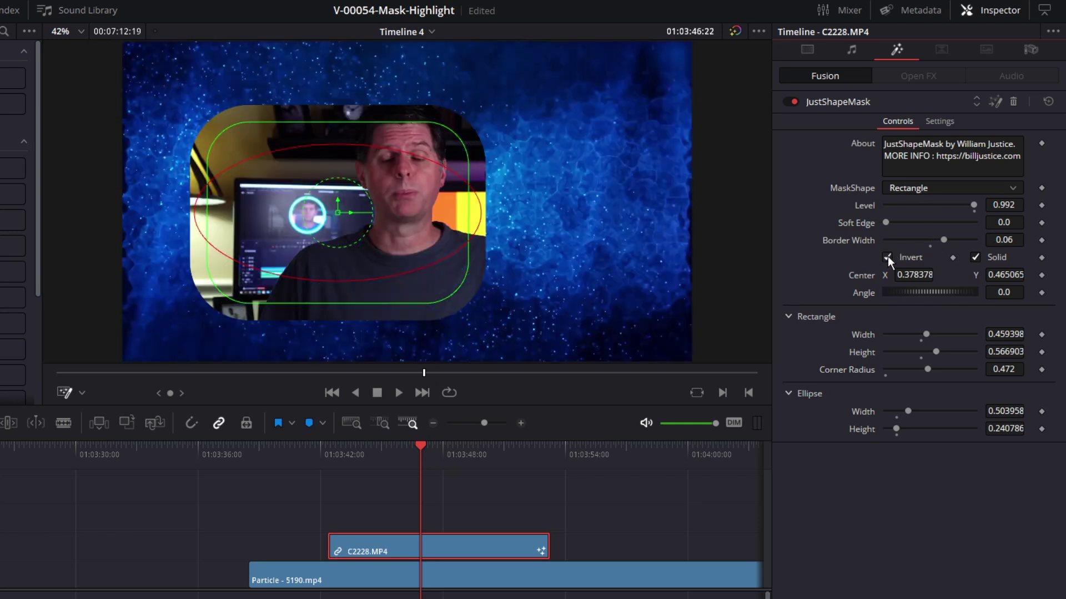
click(975, 256)
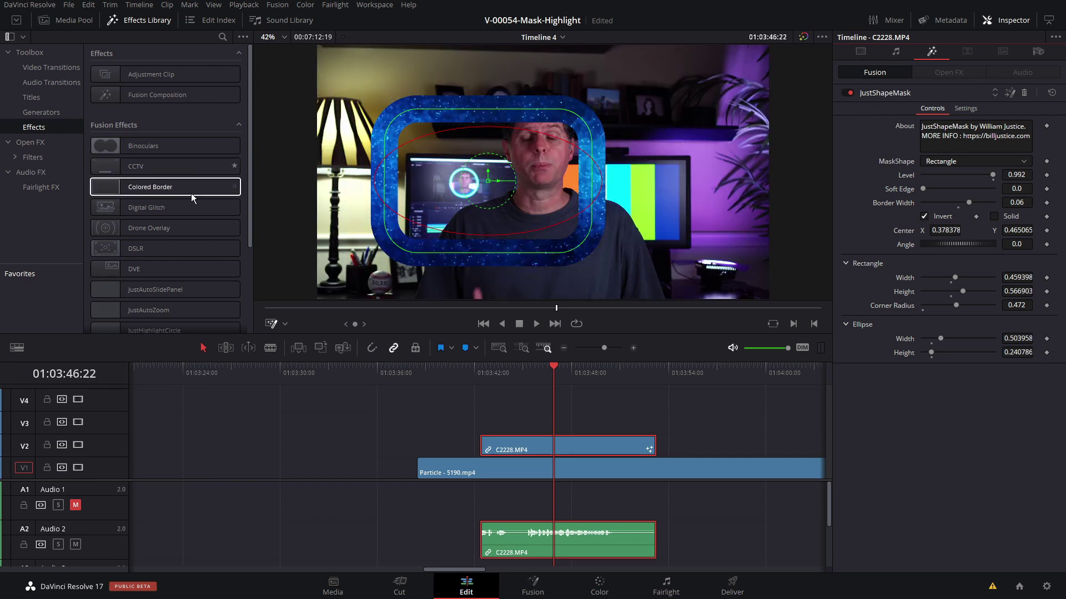
Add a second JustShapeMask effect to the C2228.MP4 clip on V2 and invert it.
scroll(183, 198, down, 3)
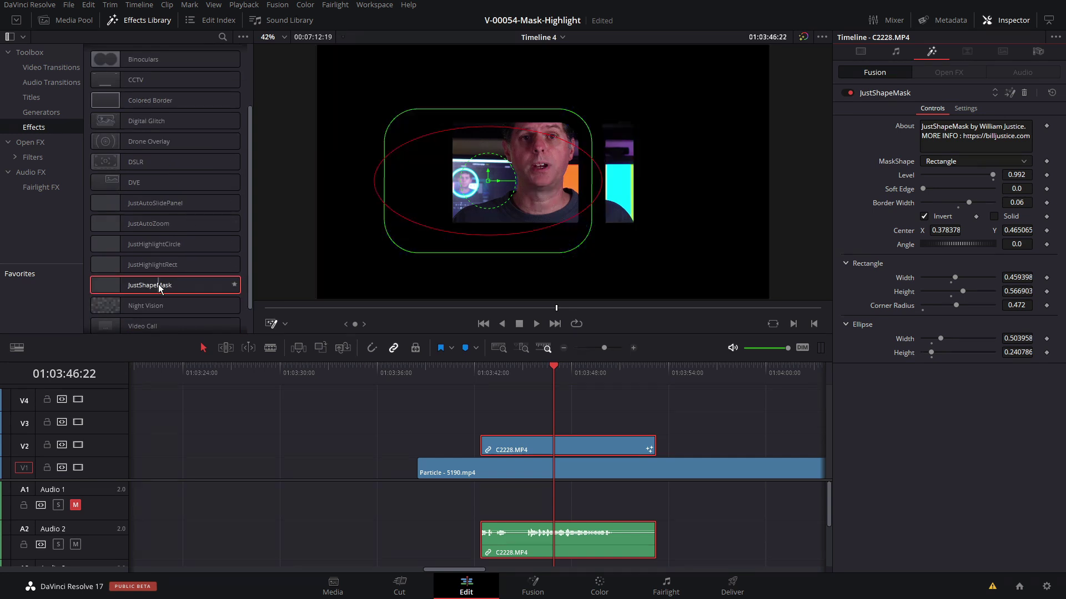
drag(178, 285, 507, 348)
drag(581, 442, 581, 445)
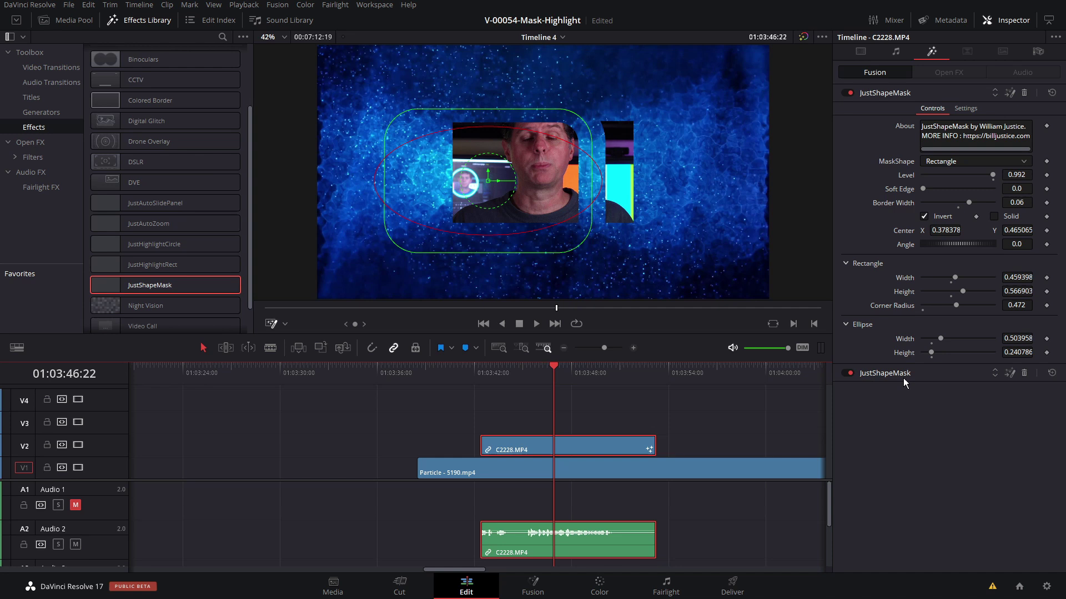
click(889, 372)
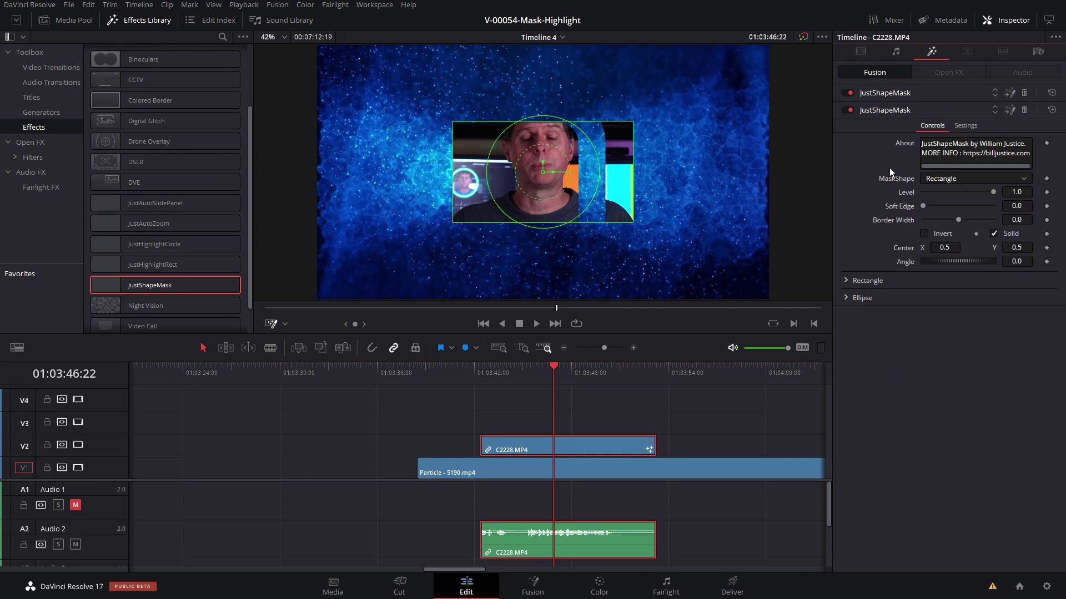
click(924, 234)
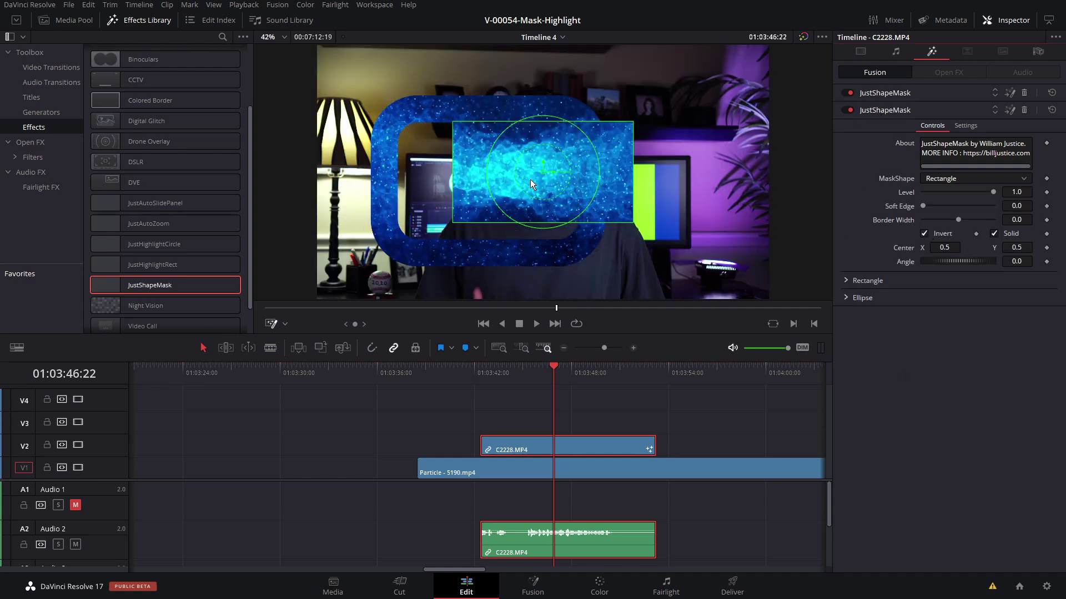
Make the second mask a Circle centred at about 0.817, 0.773 with a soft edge of 0.0646.
drag(541, 171, 674, 106)
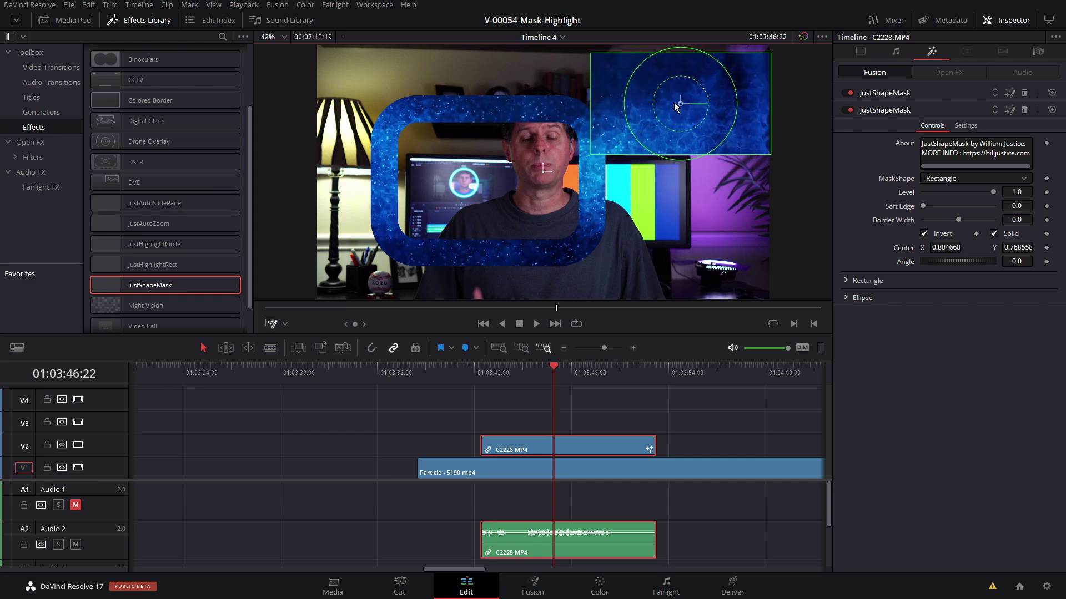
click(961, 181)
click(962, 201)
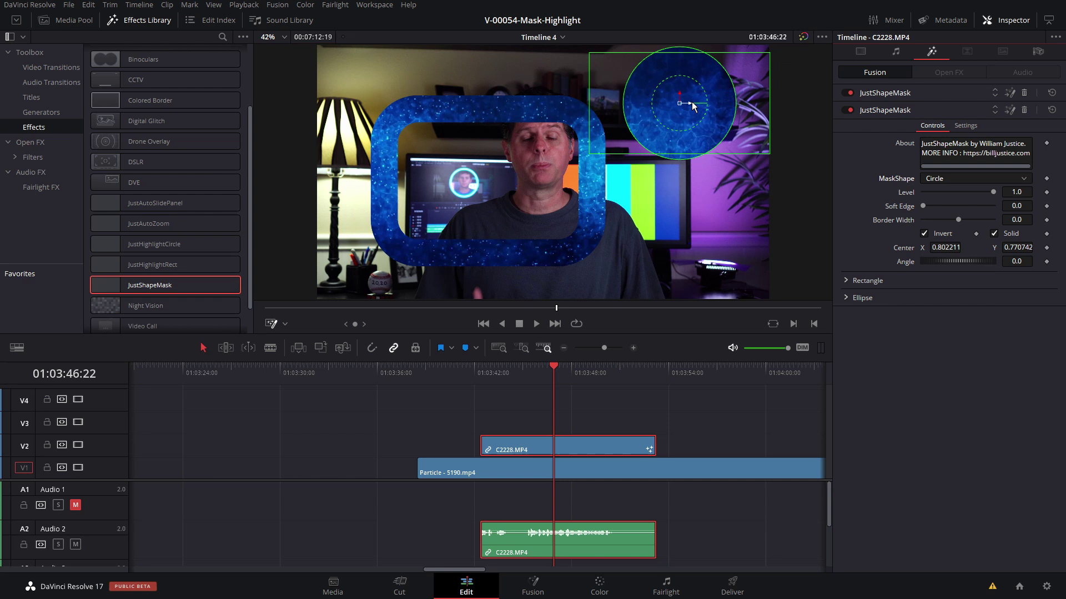
drag(693, 106, 700, 106)
drag(930, 207, 947, 205)
Play the masked clip from 01:03:43:08 to preview both masks, and show the clip's Transform and Cropping settings.
click(498, 367)
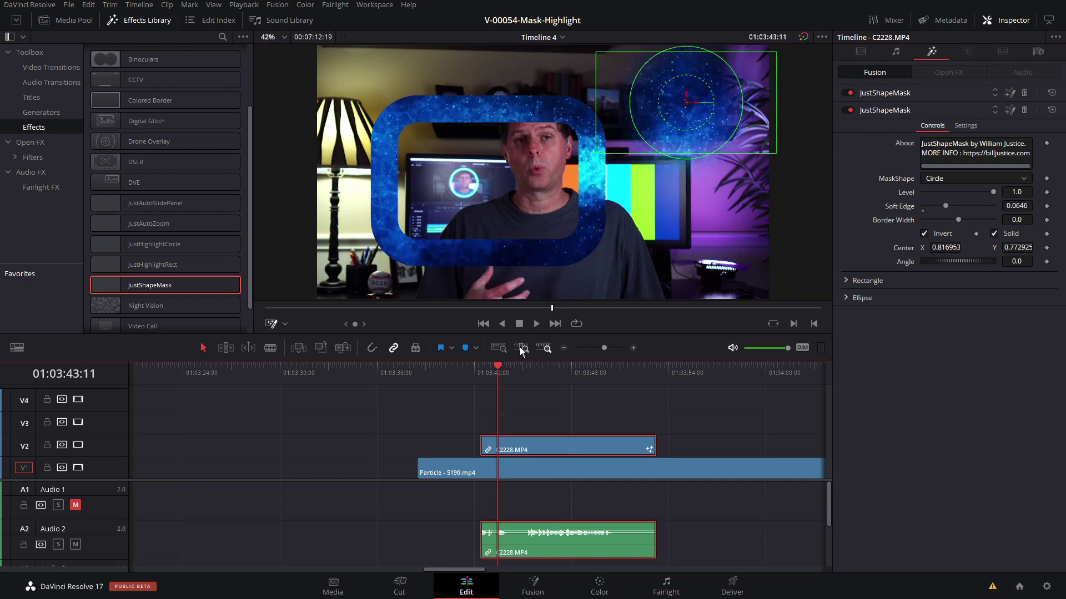
click(496, 369)
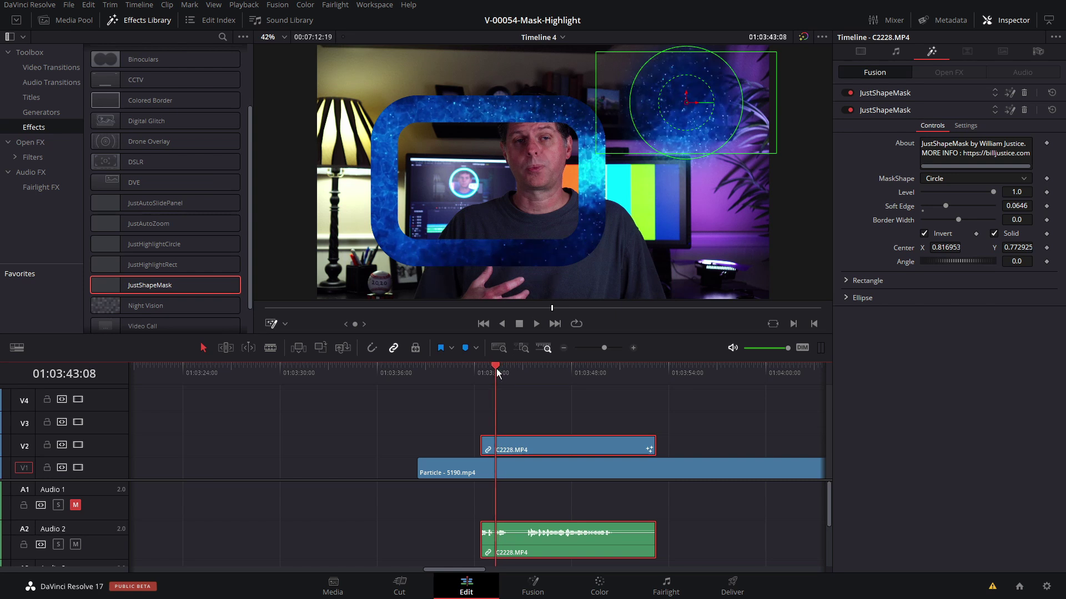
key(space)
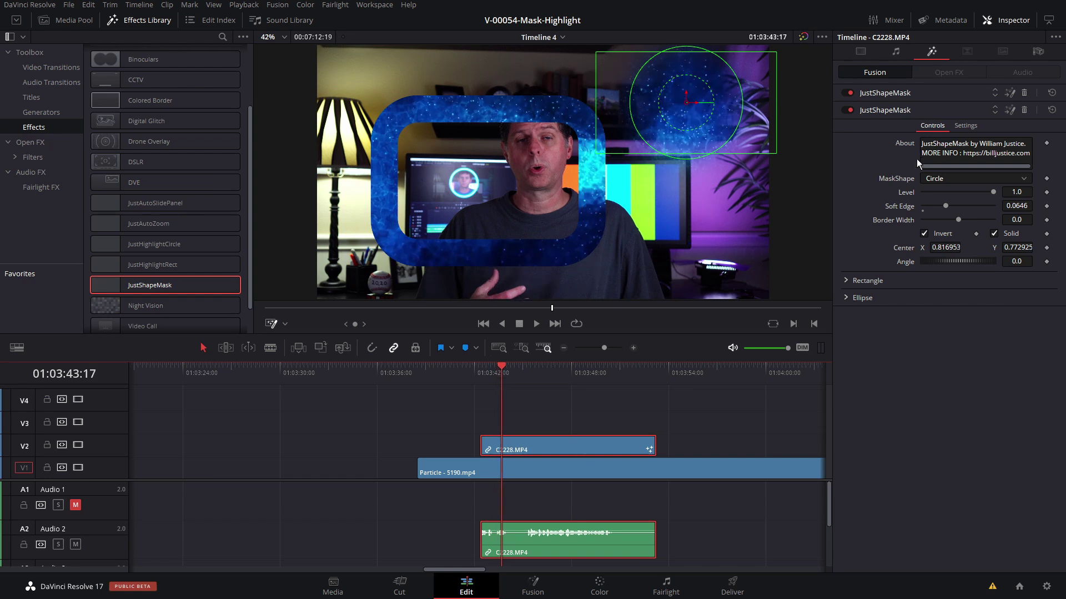
click(861, 51)
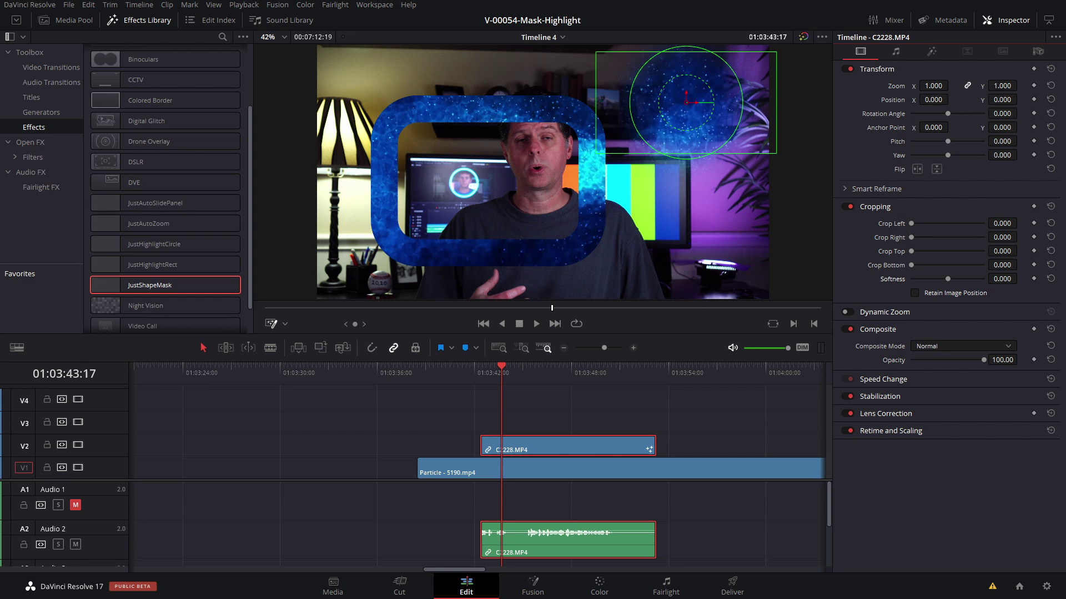
drag(574, 448, 569, 447)
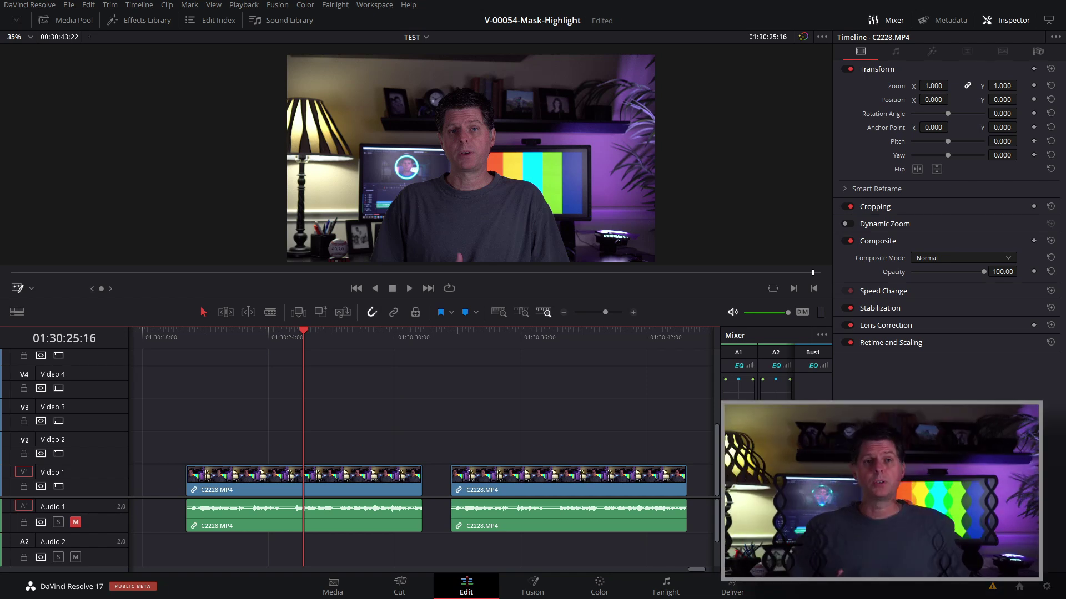
In the TEST timeline, duplicate the first Video 1 clip onto Video 3 and disable the Video 3 track.
drag(338, 349, 333, 353)
click(312, 479)
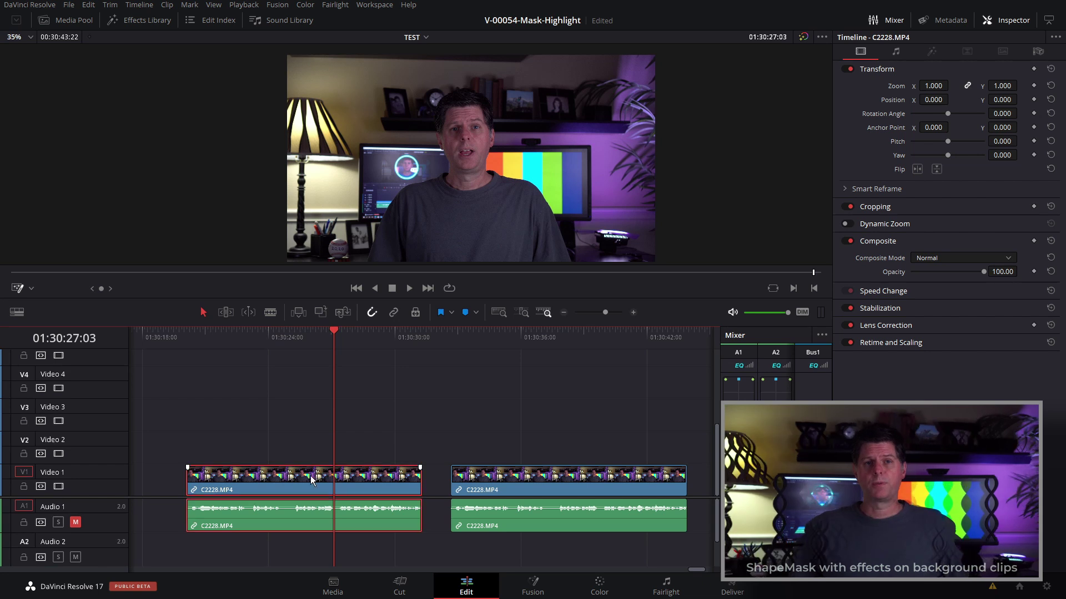
drag(311, 468, 309, 414)
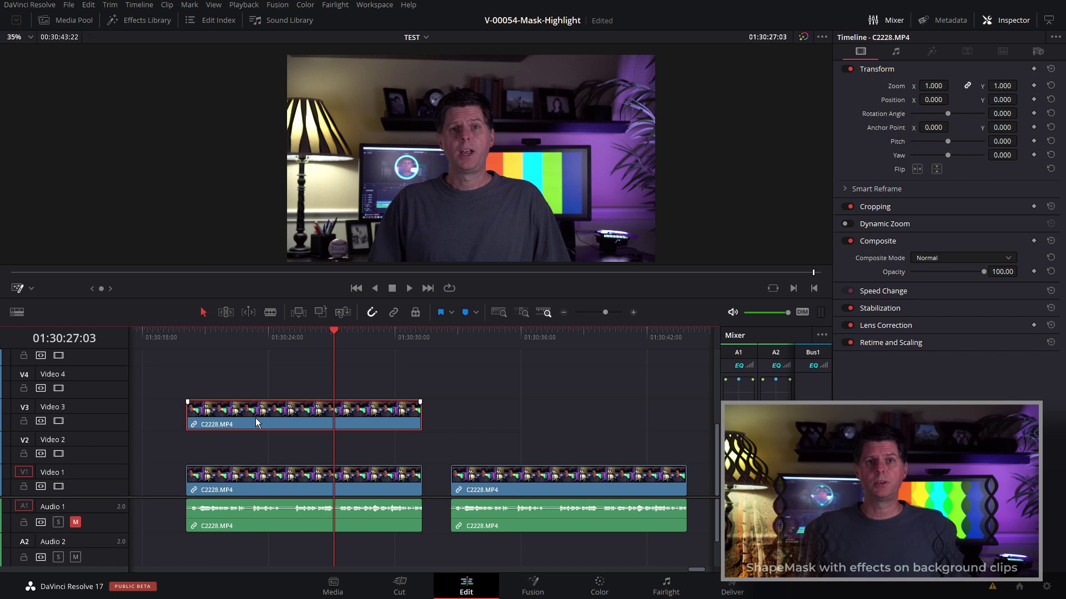
click(58, 420)
Apply the Resolve FX Waviness effect to the first clip on Video 1 and preview it.
click(216, 489)
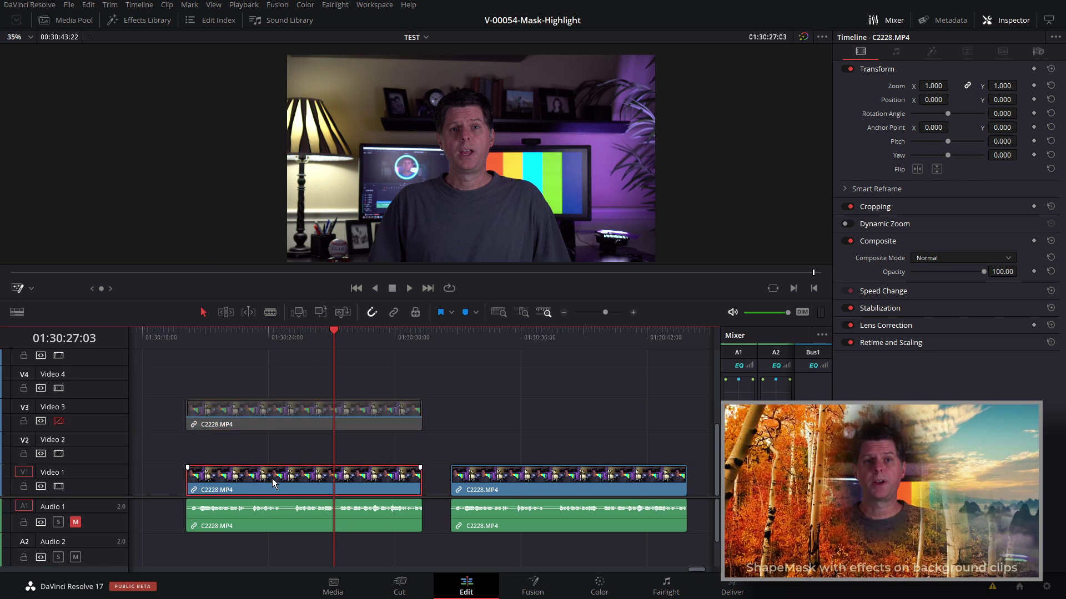
click(139, 20)
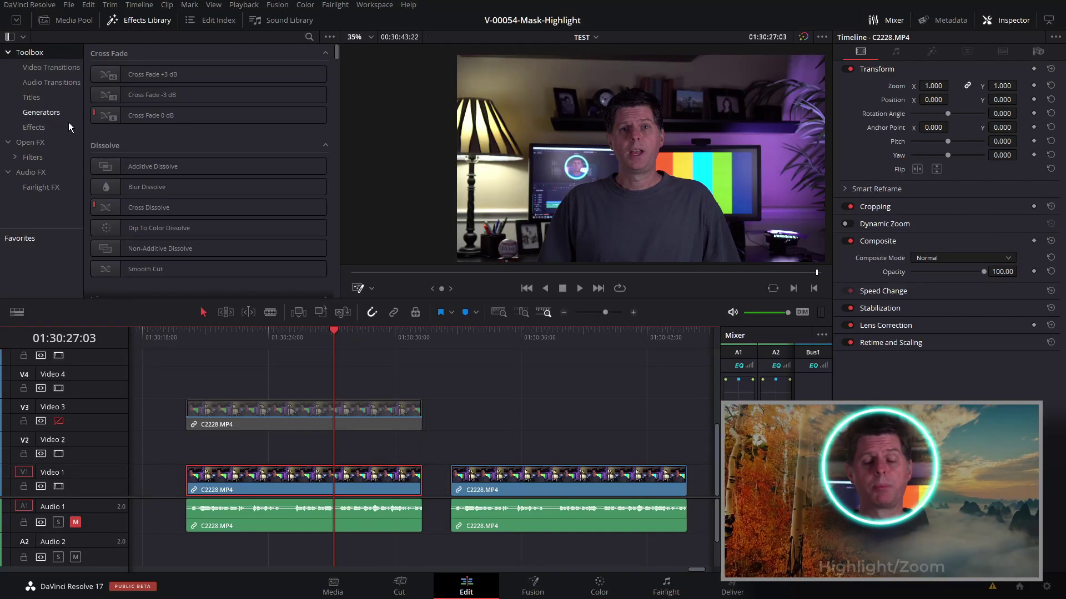
click(30, 142)
drag(333, 56, 335, 281)
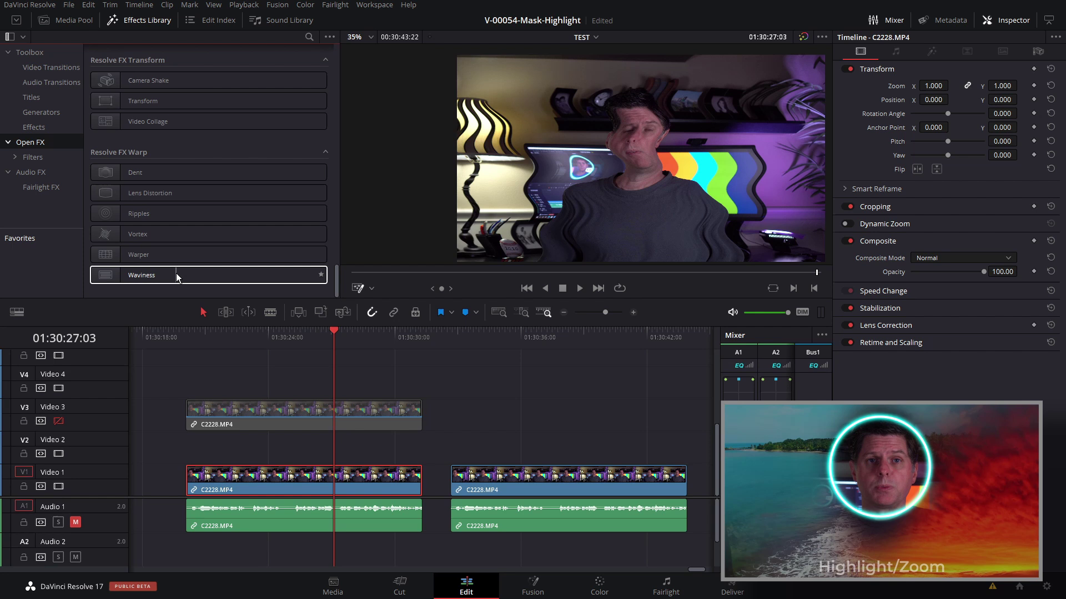
mouse_move(145, 279)
mouse_down()
mouse_move(207, 297)
mouse_move(274, 431)
mouse_move(279, 478)
mouse_up()
key(slash)
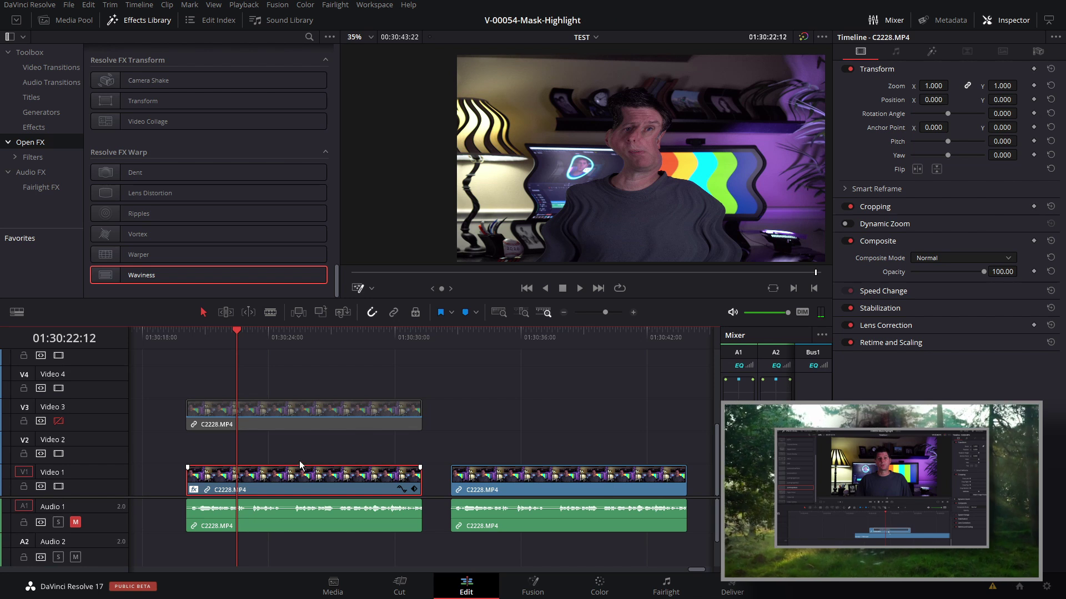
Duplicate the wavy clip onto Video 2 and set the copy's Waviness phase to 0.5.
drag(300, 465, 296, 456)
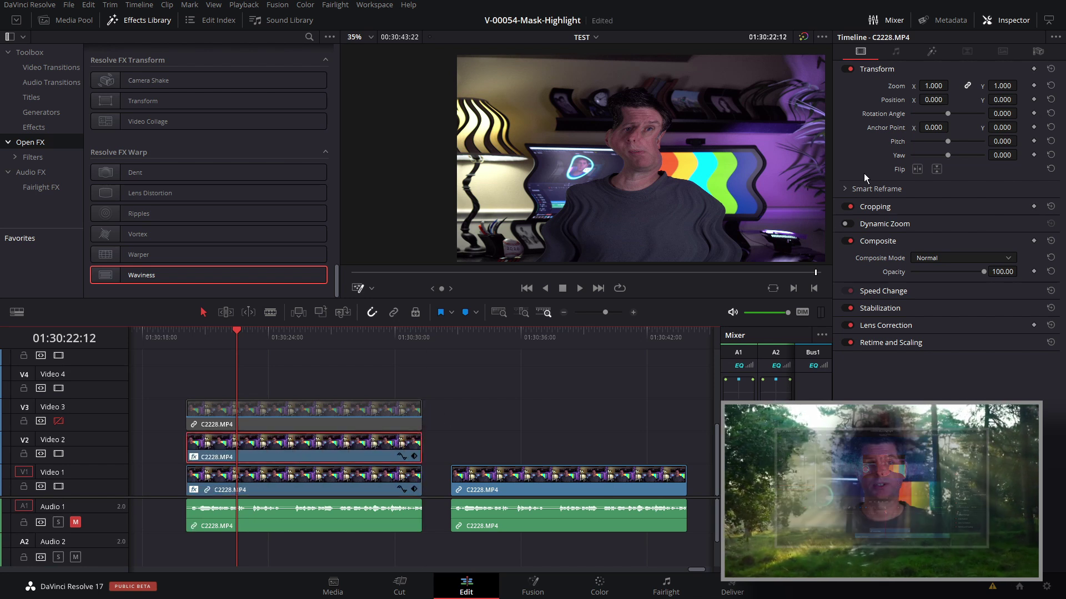
click(932, 52)
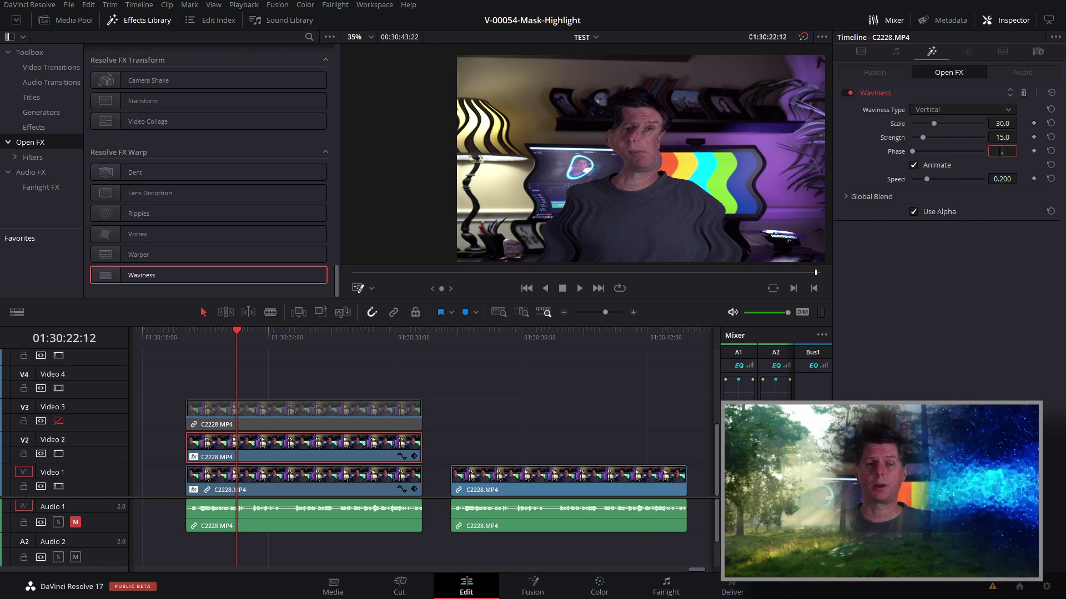
text(.5)
key(Return)
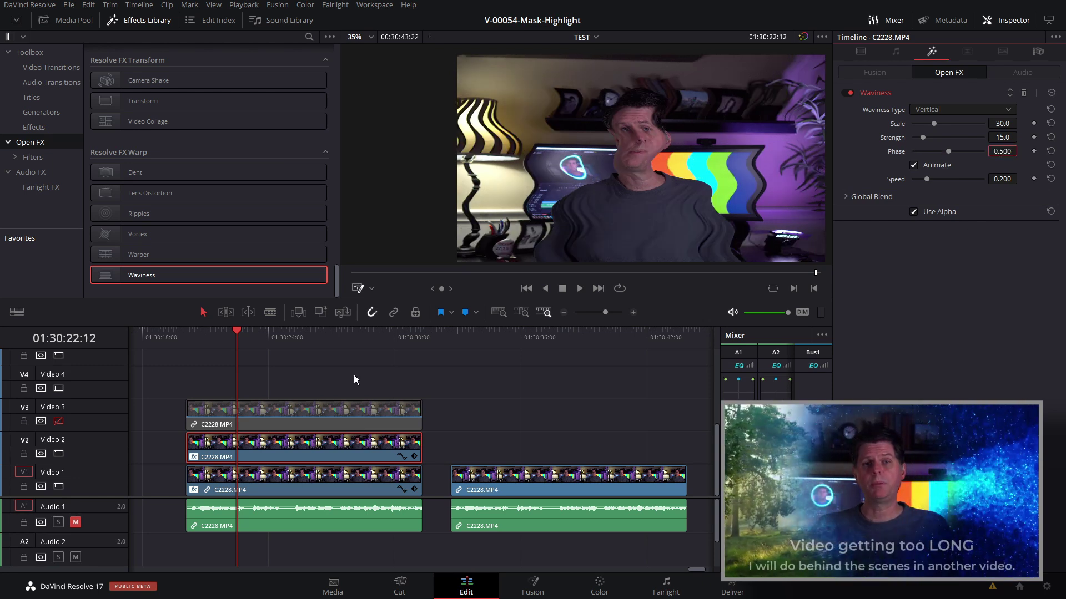
Set the Video 2 clip's composite mode to Darken and preview the combined waves.
click(353, 451)
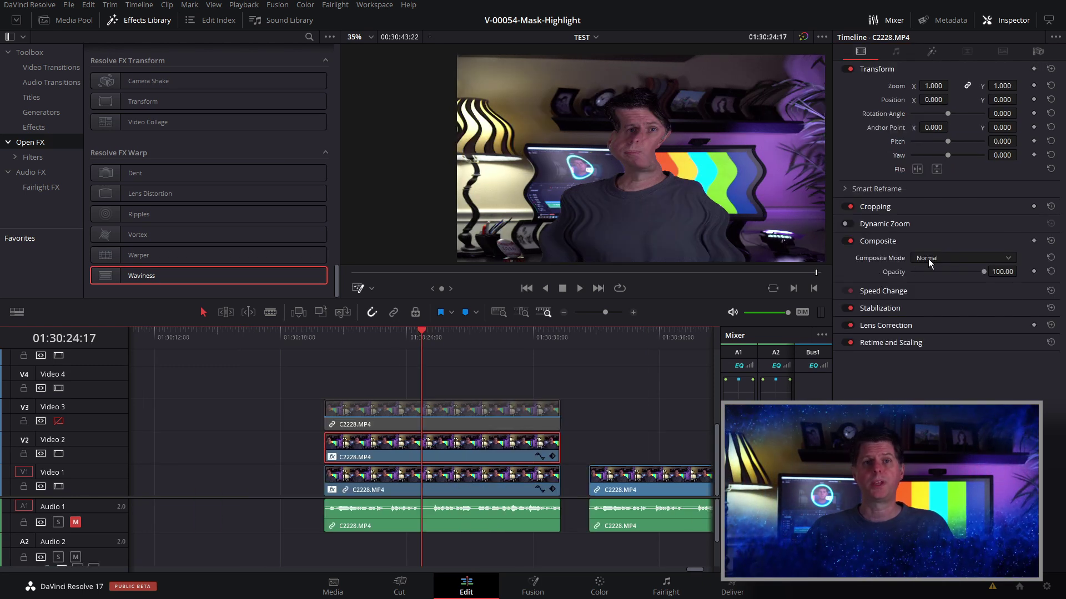
click(930, 259)
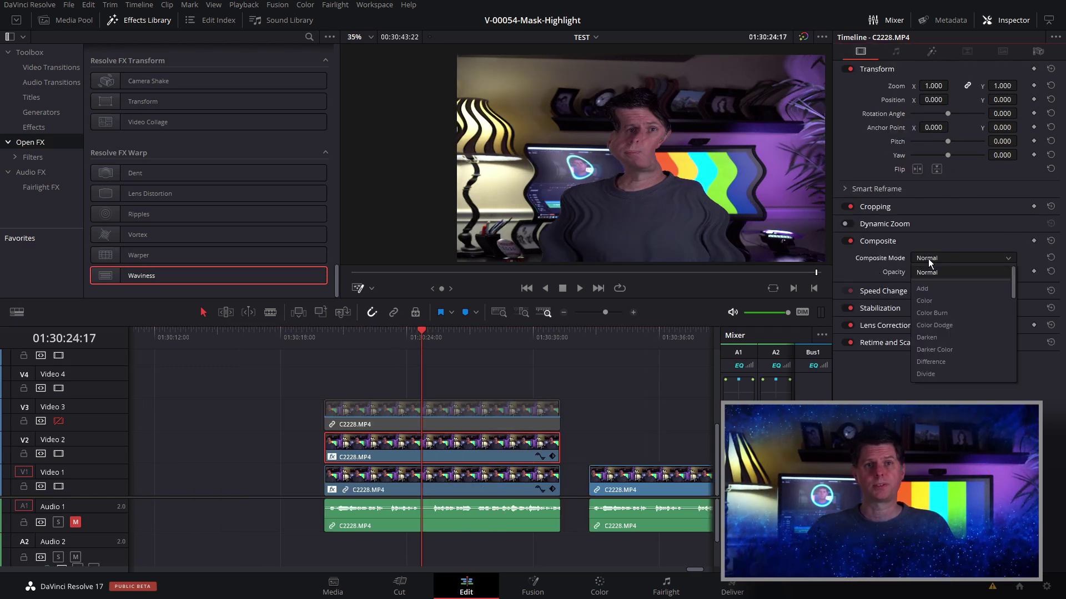
click(938, 337)
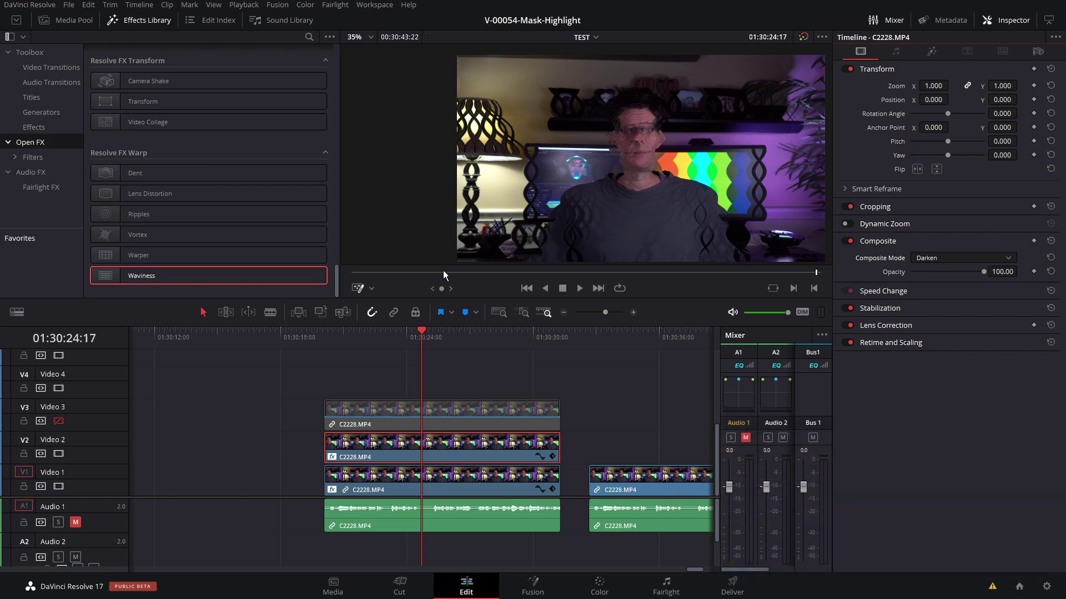
click(337, 343)
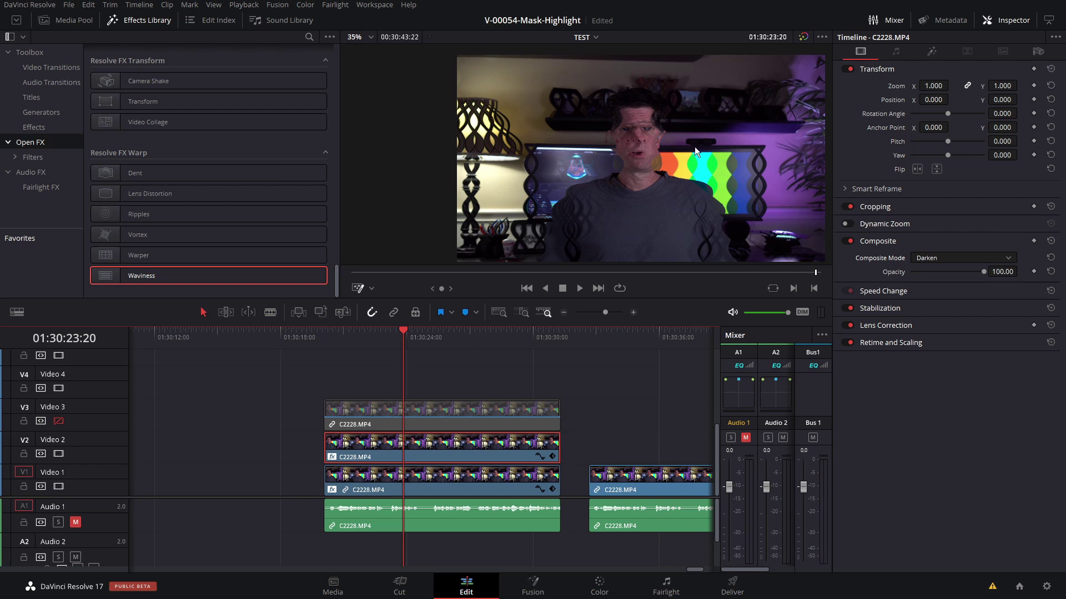
Enable the Video 3 track and apply JustShapeMask to its first C2228 clip with the Circle mask shape.
click(415, 417)
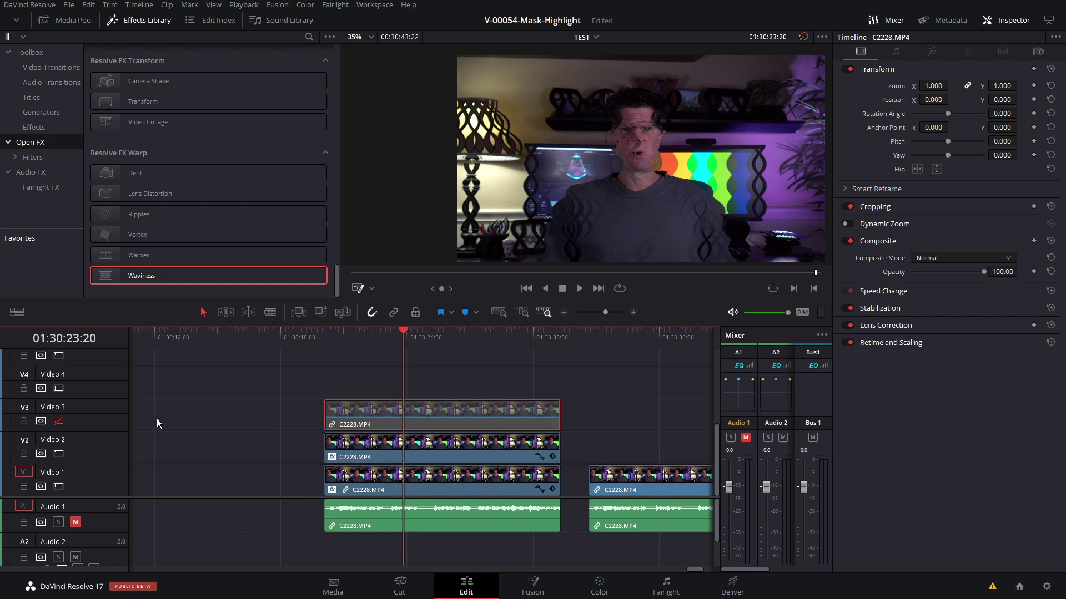
click(59, 422)
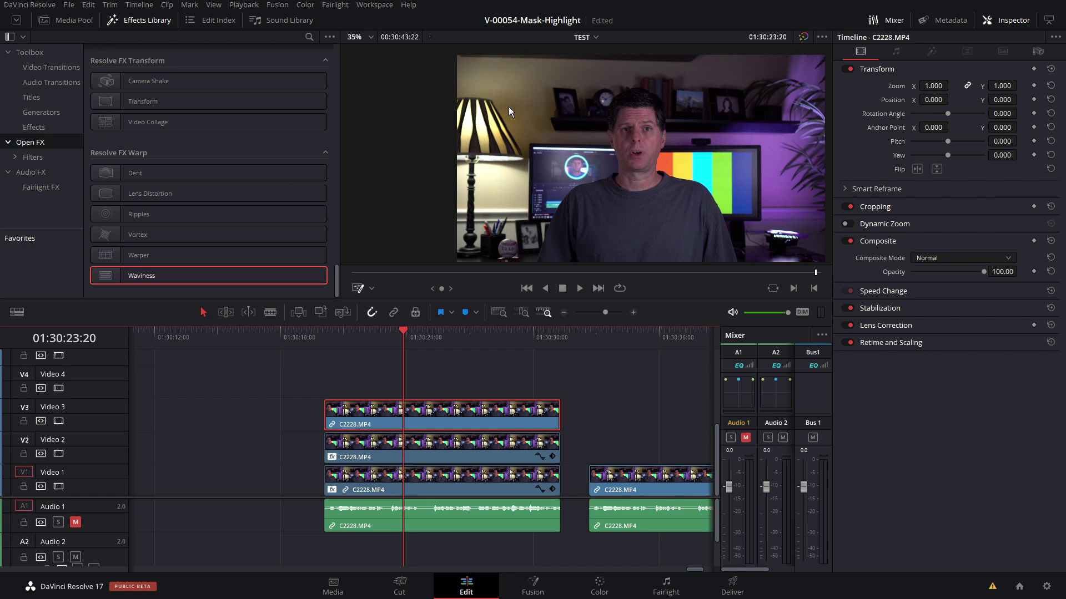
click(35, 127)
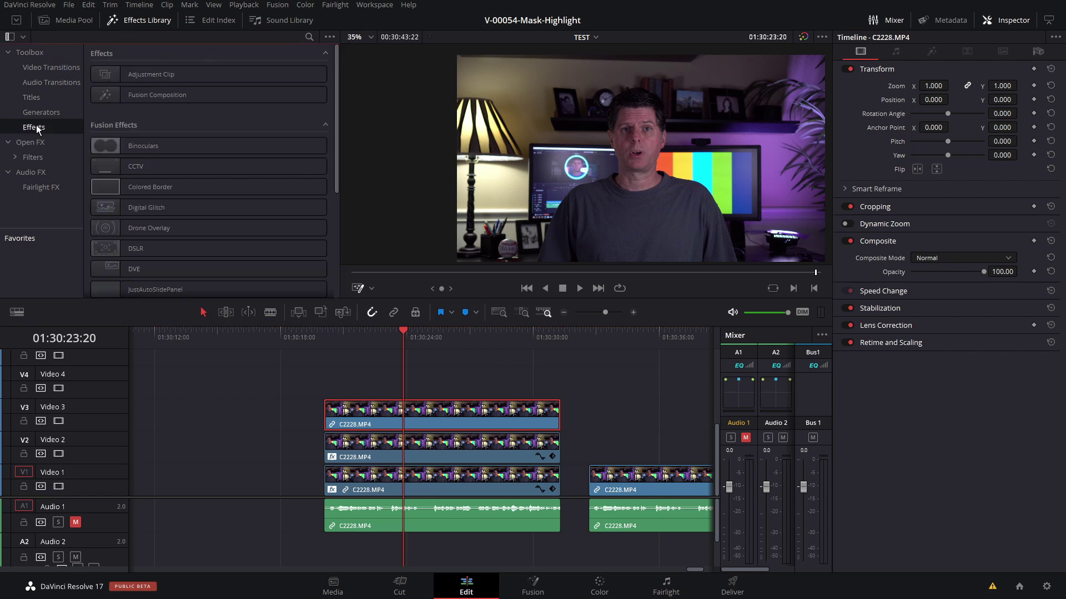
scroll(199, 122, down, 5)
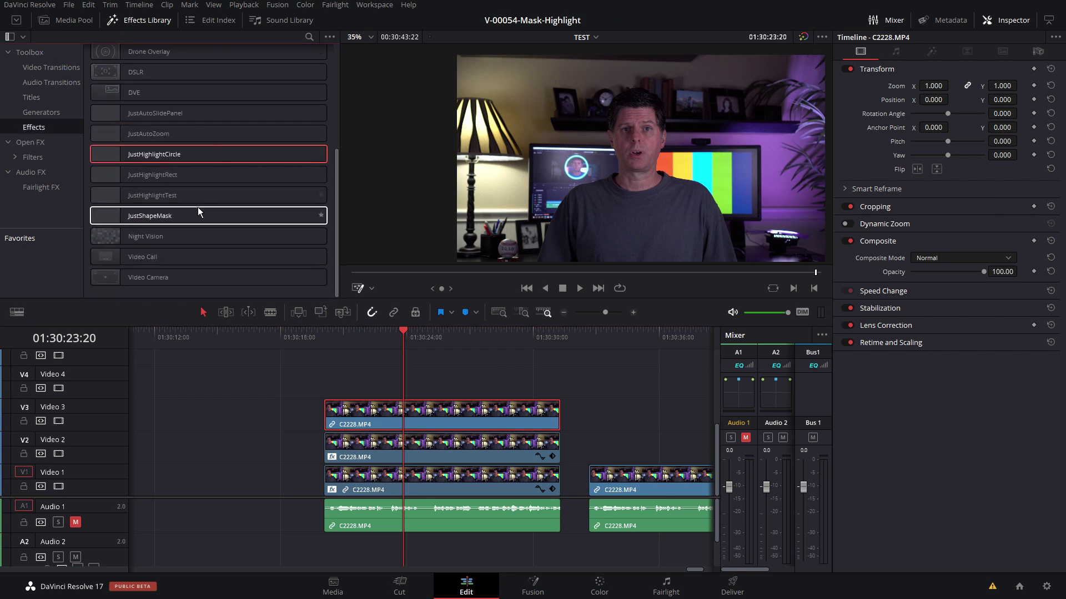
click(181, 216)
drag(181, 215, 449, 417)
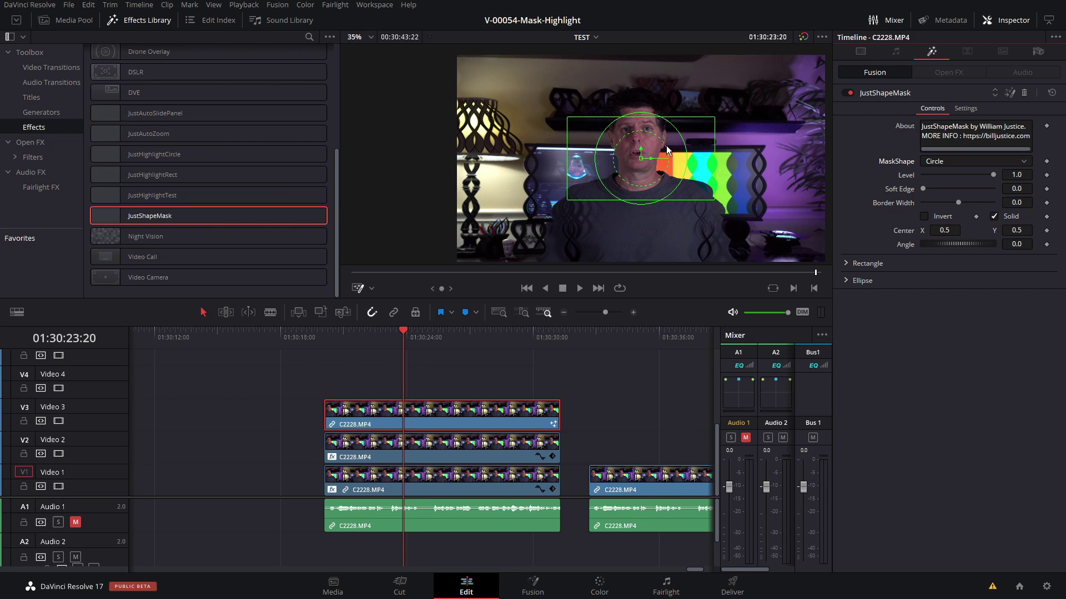
Center the circle mask over the man's face at about X 0.491, Y 0.605, set Soft Edge to 0.0677, and preview the result.
drag(641, 160, 638, 138)
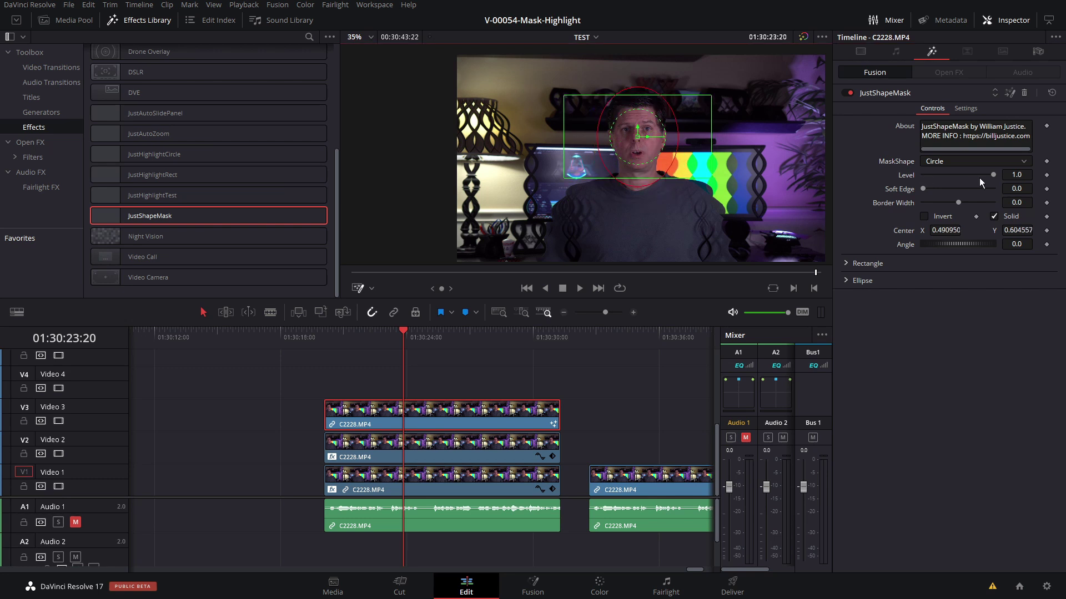
drag(923, 189, 944, 189)
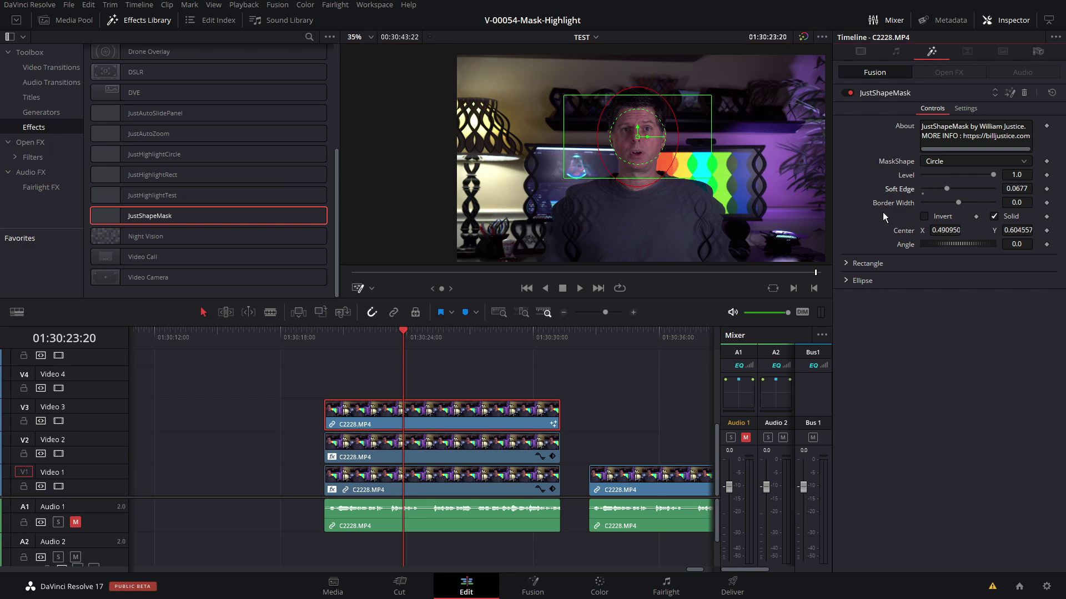
click(377, 337)
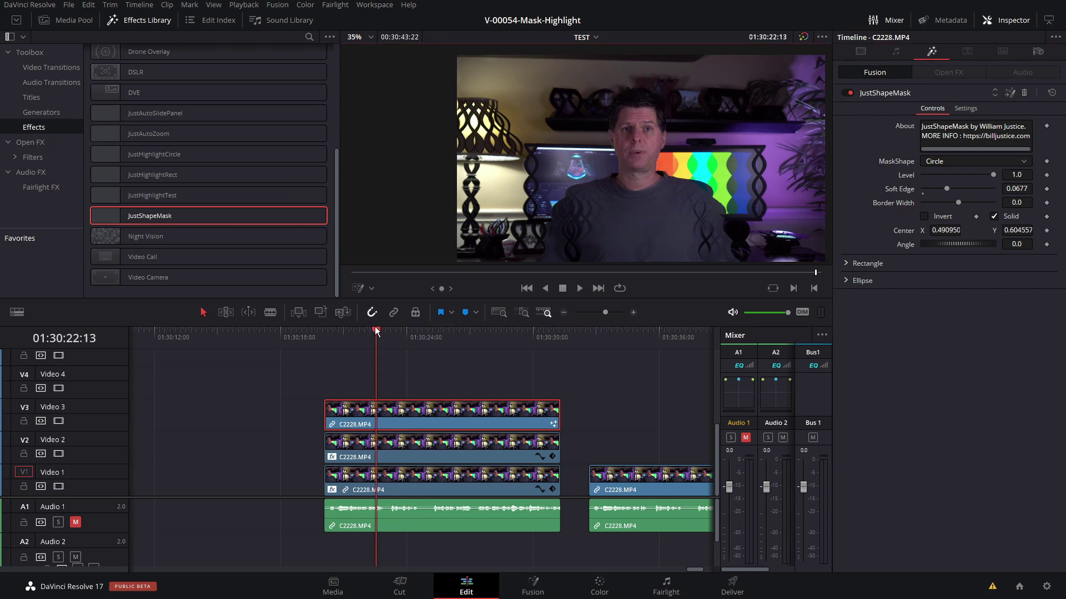
key(space)
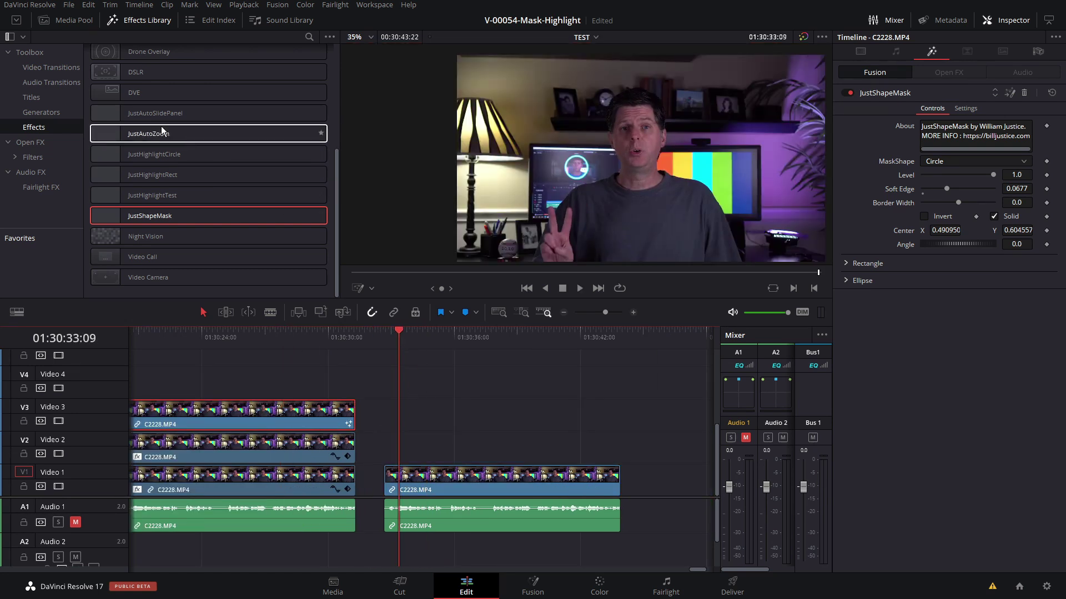
Add the Autumn background clip to Video 2 above the second C2228 clip and place the playhead near its start.
click(69, 22)
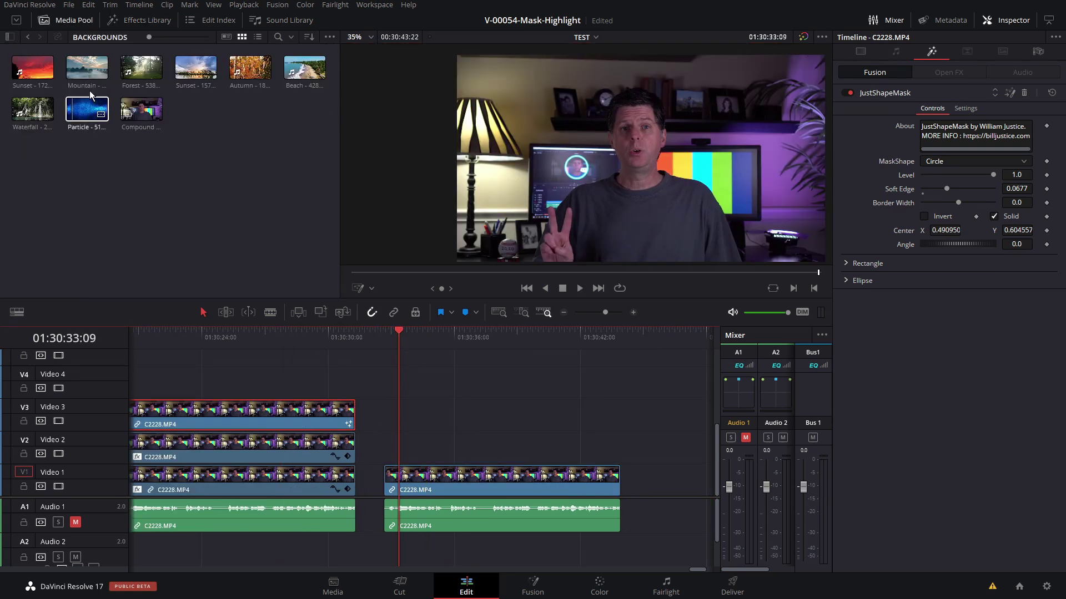
click(247, 73)
drag(248, 73, 464, 453)
click(402, 337)
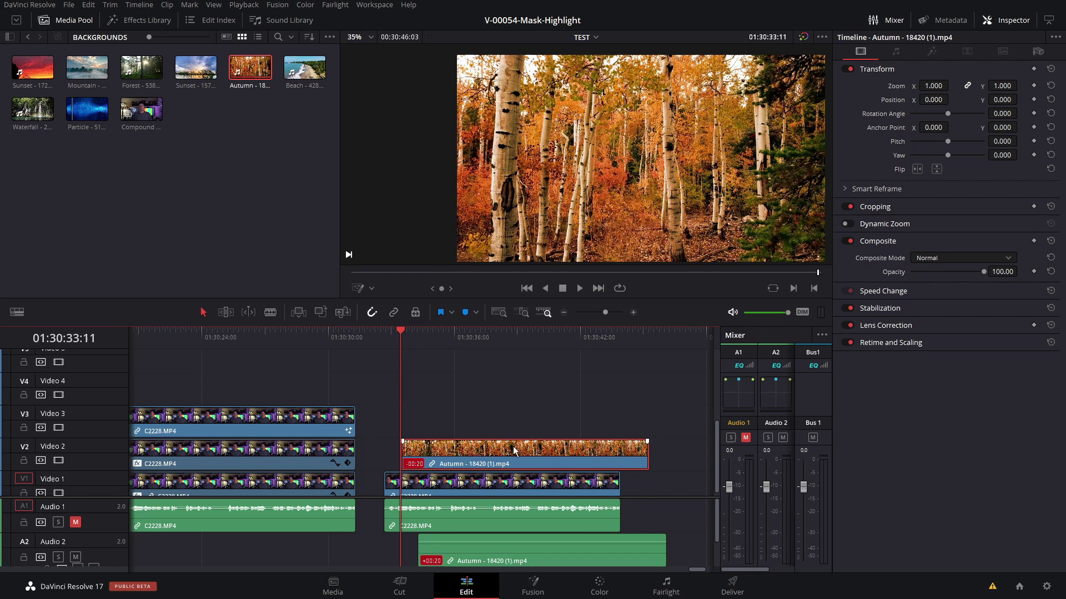
Apply JustShapeMask to the Autumn clip using the Circle shape and a Soft Edge of 0.0929.
click(139, 23)
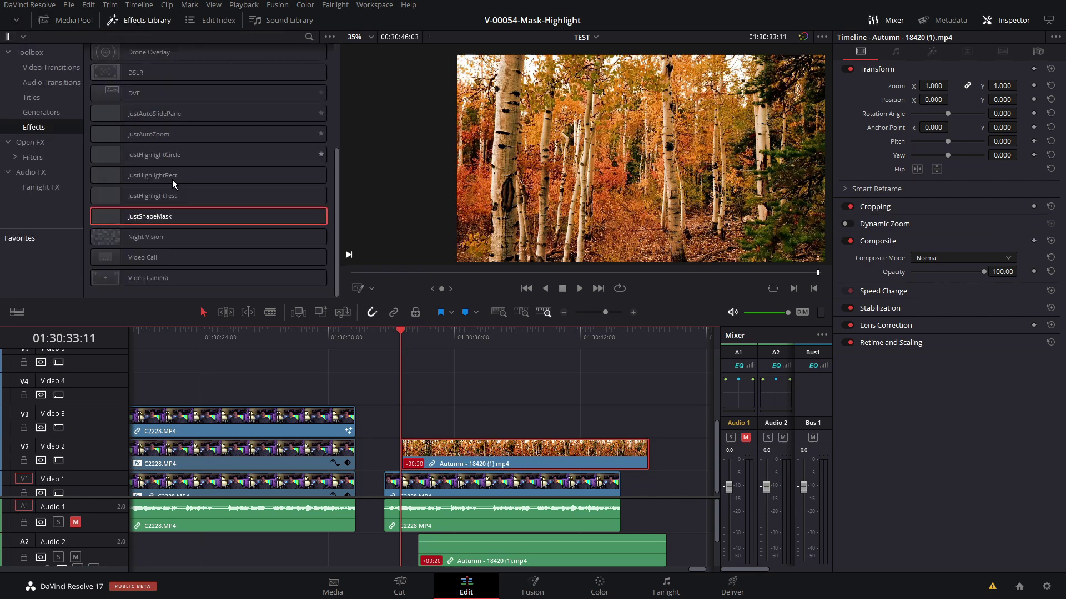
drag(165, 216, 472, 447)
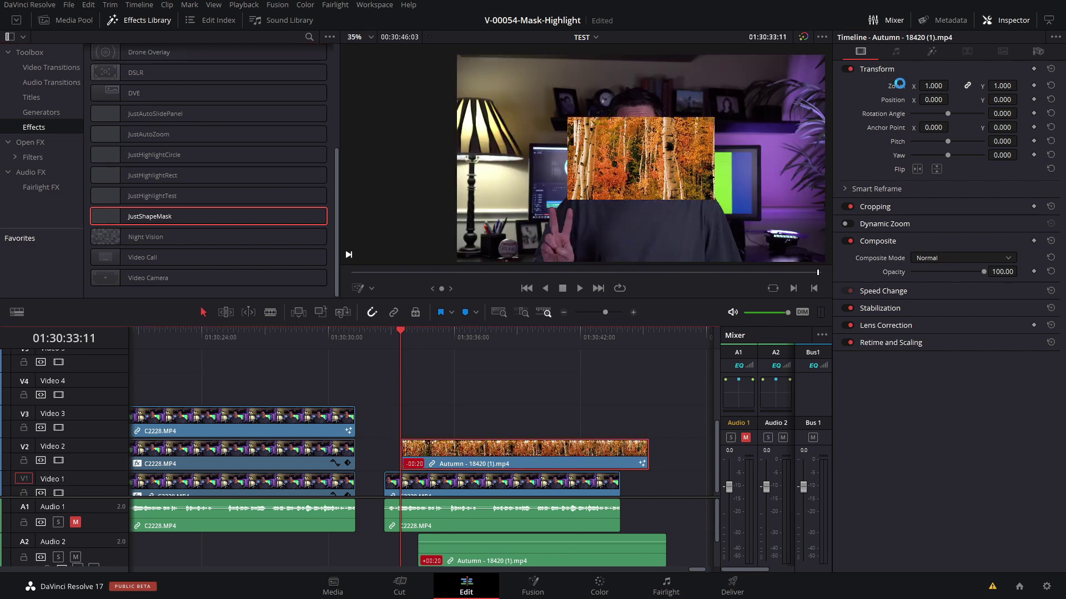
click(930, 52)
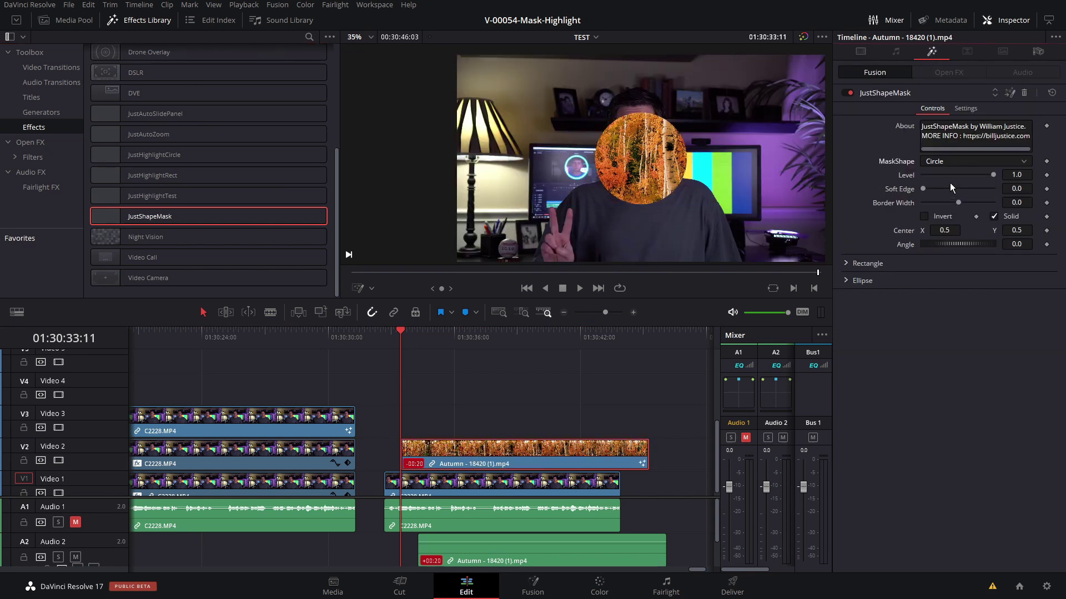
drag(922, 190, 956, 189)
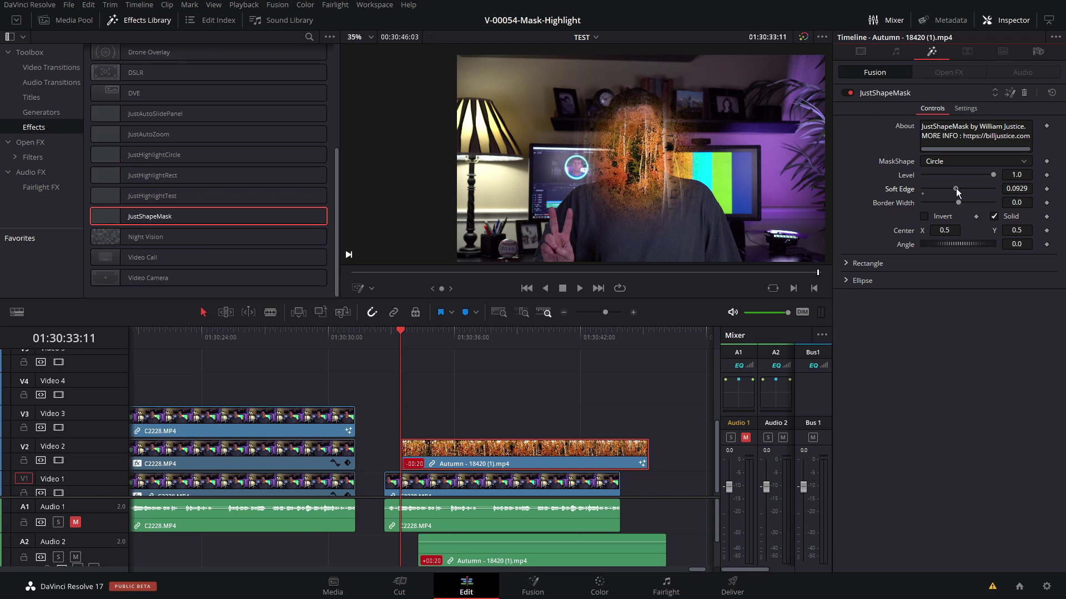
Move the Autumn mask's center to the frame's lower-left corner and keyframe the Ellipse width and height at about 0.037.
click(360, 289)
drag(642, 159, 475, 251)
click(862, 281)
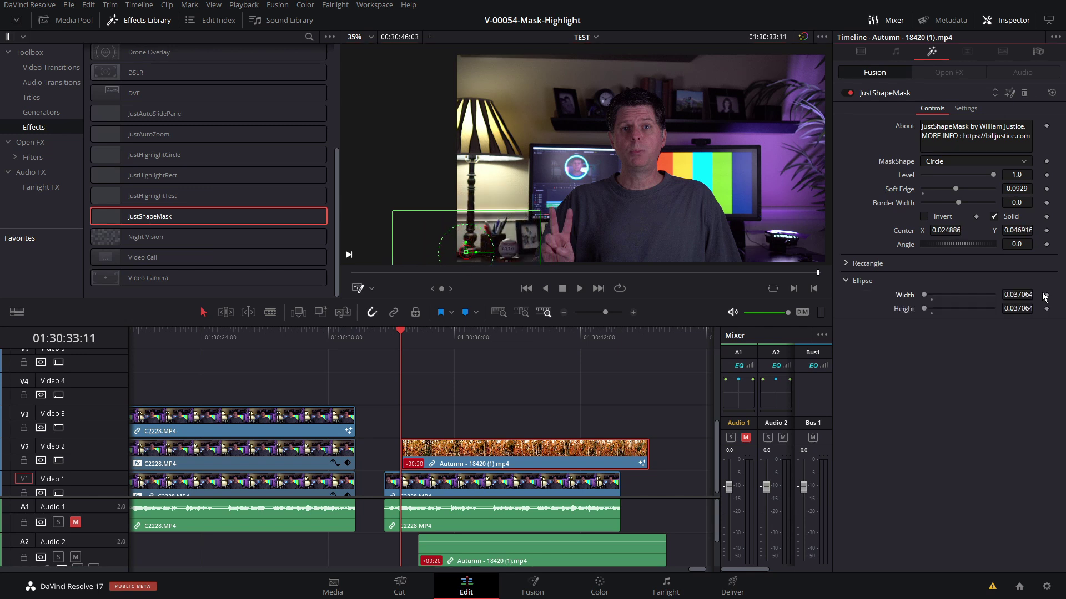
At 01:30:35:22, enlarge the Autumn clip's ellipse toward the frame's opposite corner and preview the animated reveal.
click(417, 332)
click(452, 333)
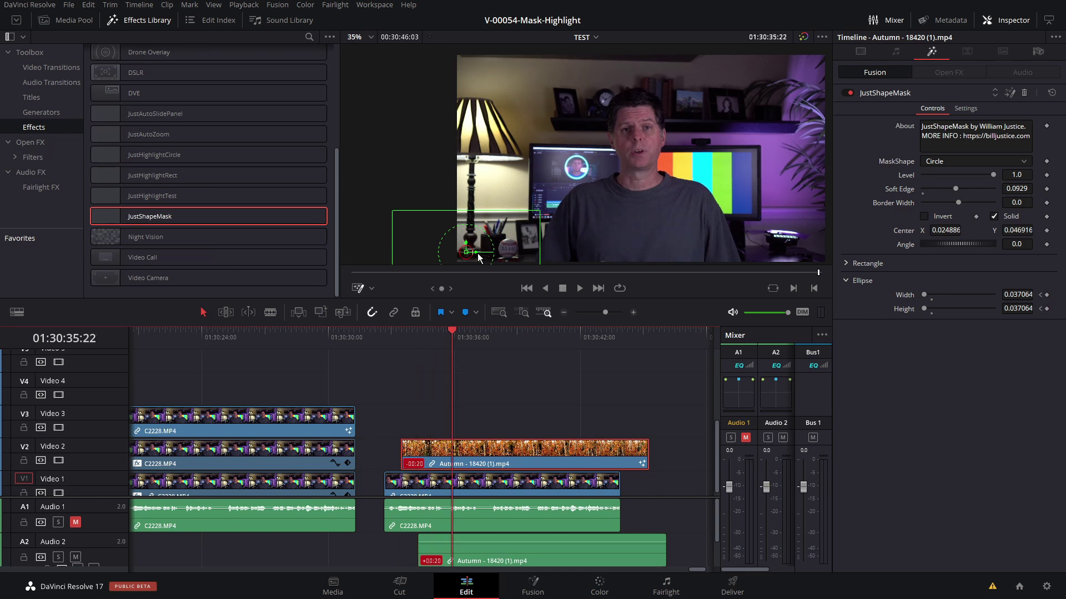
drag(475, 255, 840, 69)
click(403, 331)
key(space)
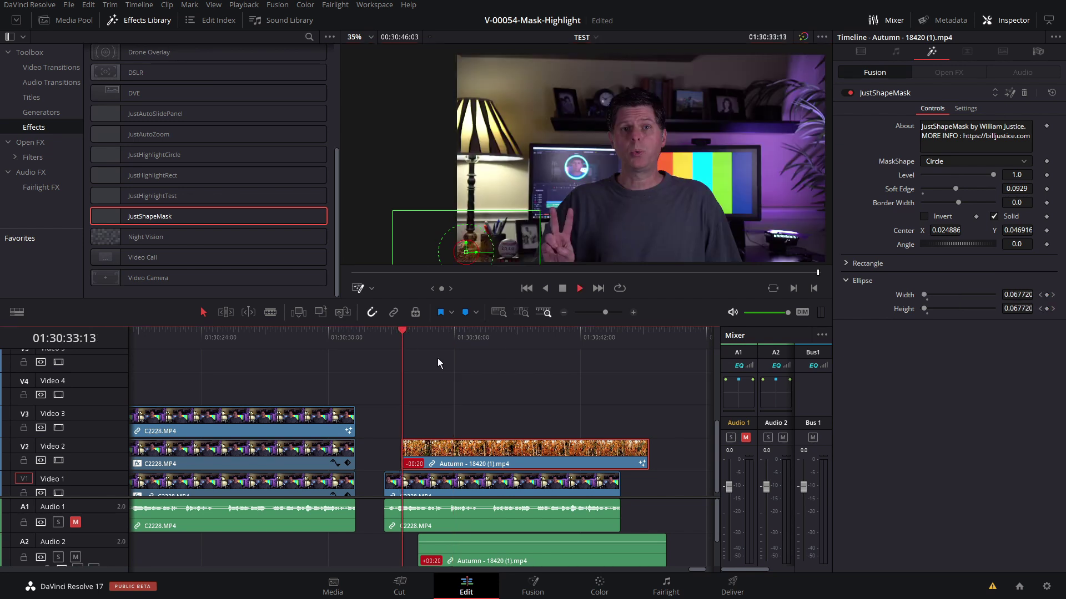
key(space)
Add the Forest clip to Video 3 near 01:30:34:10 and paste all the Autumn clip's video attributes onto it, maintaining keyframe timing.
click(68, 20)
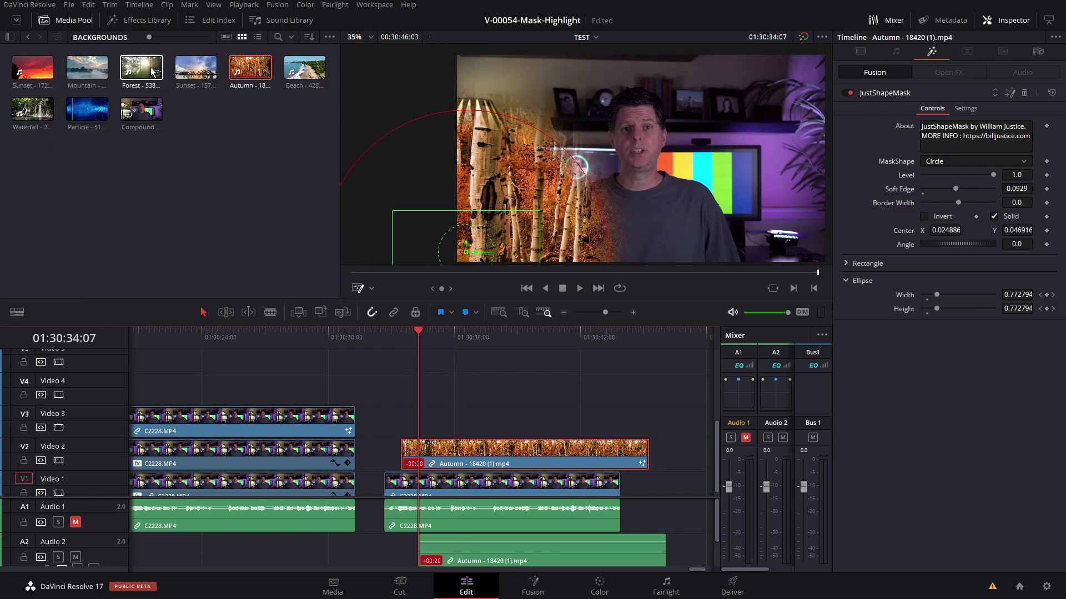
drag(141, 67, 488, 435)
click(451, 460)
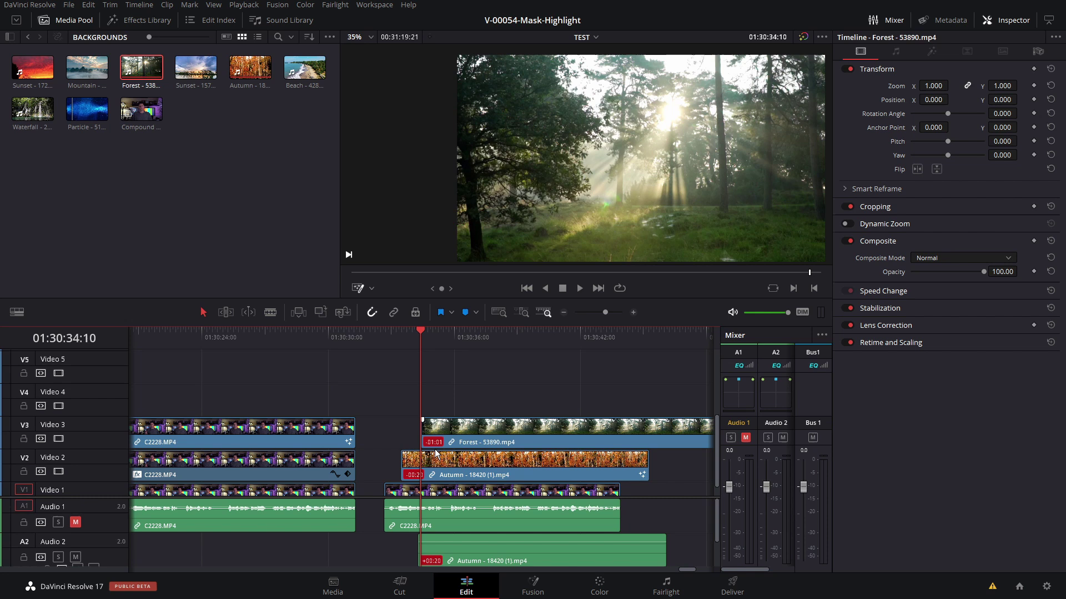
right_click(451, 458)
click(498, 133)
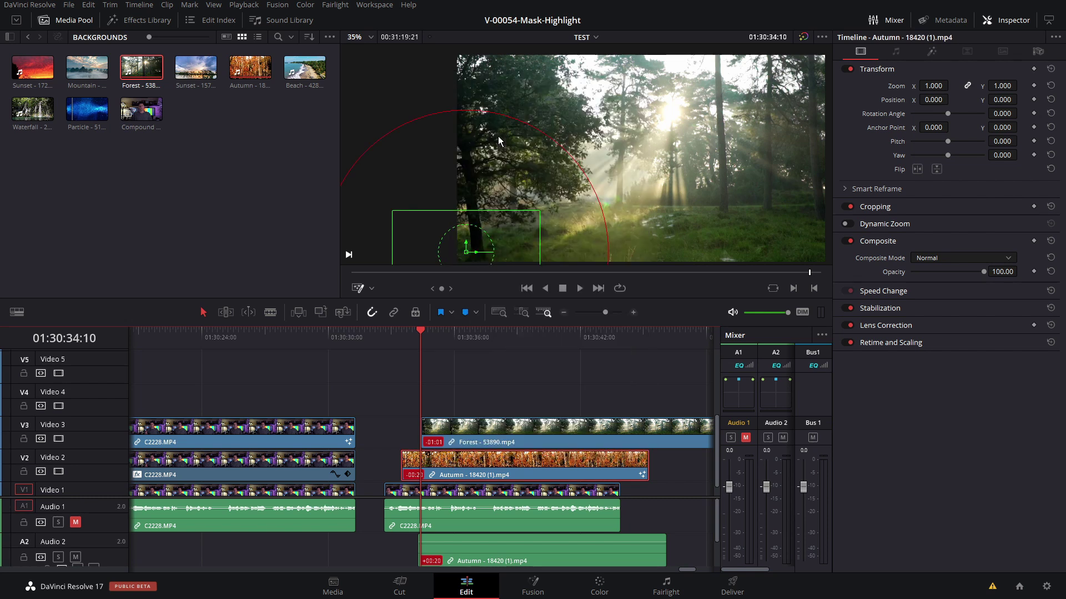
click(542, 432)
right_click(530, 433)
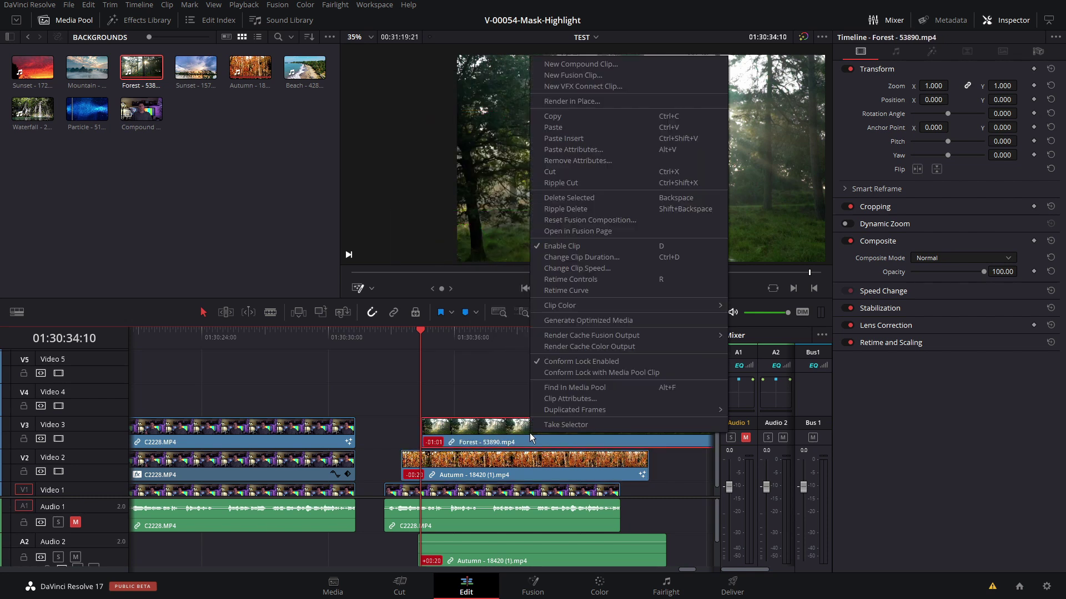
click(575, 151)
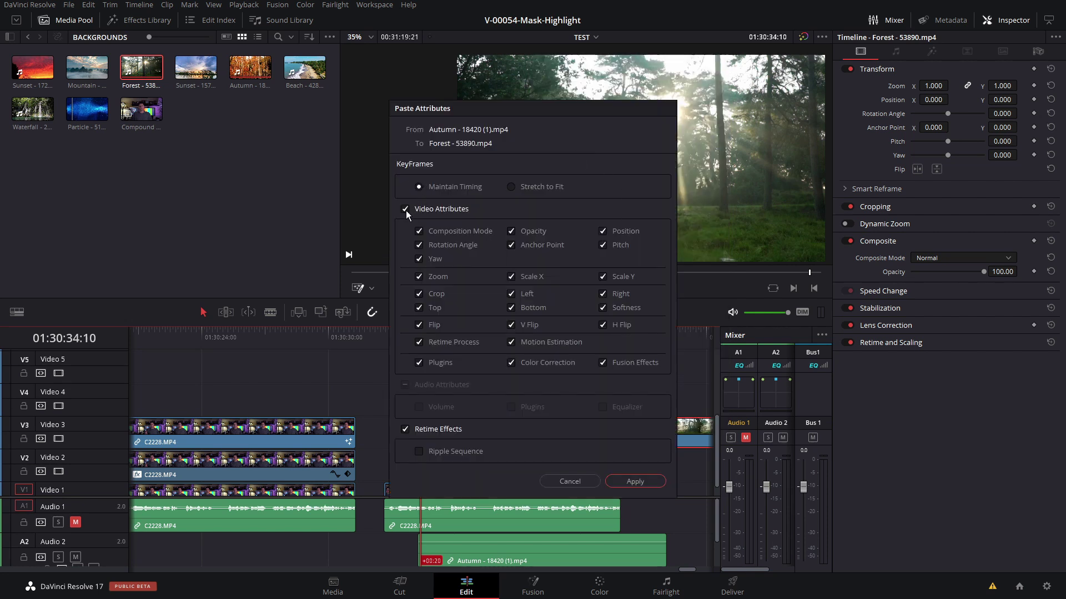
click(641, 480)
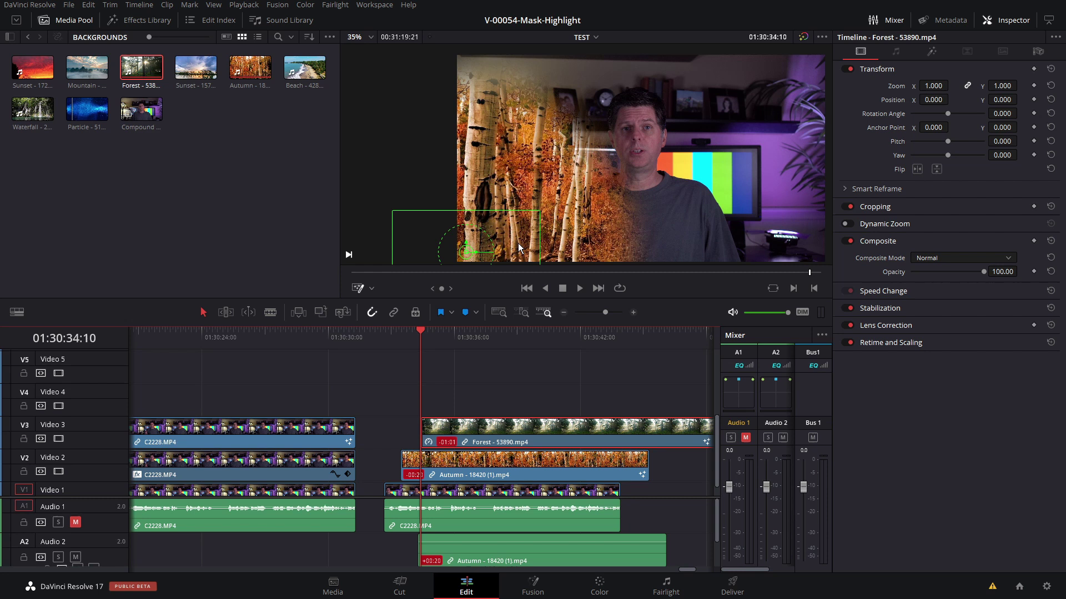
Move the Forest clip's mask center to the frame's upper-right corner and preview the layered reveal.
click(441, 333)
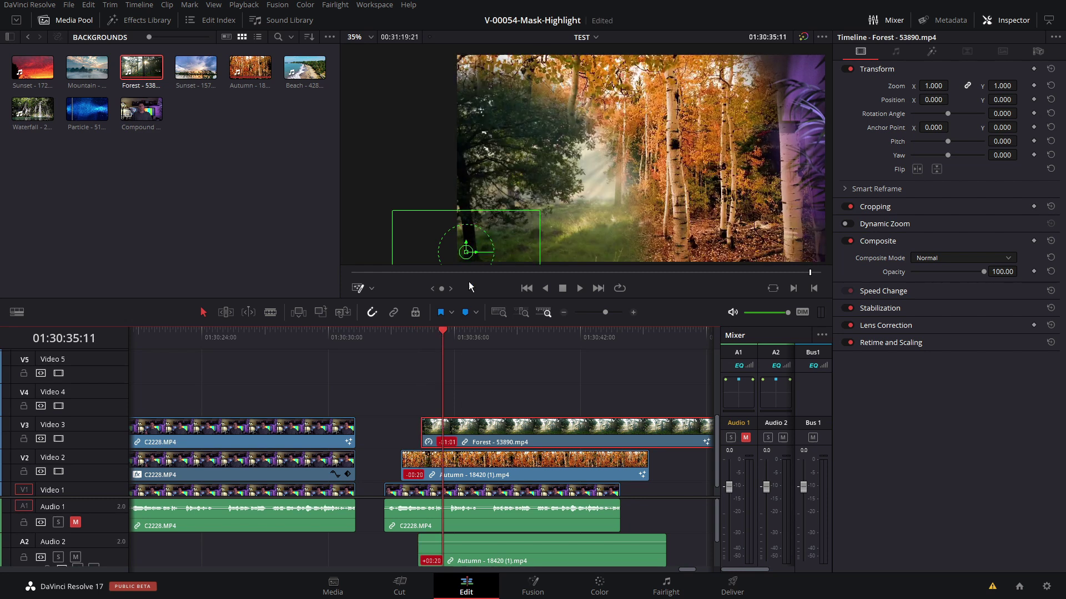
drag(469, 253, 822, 58)
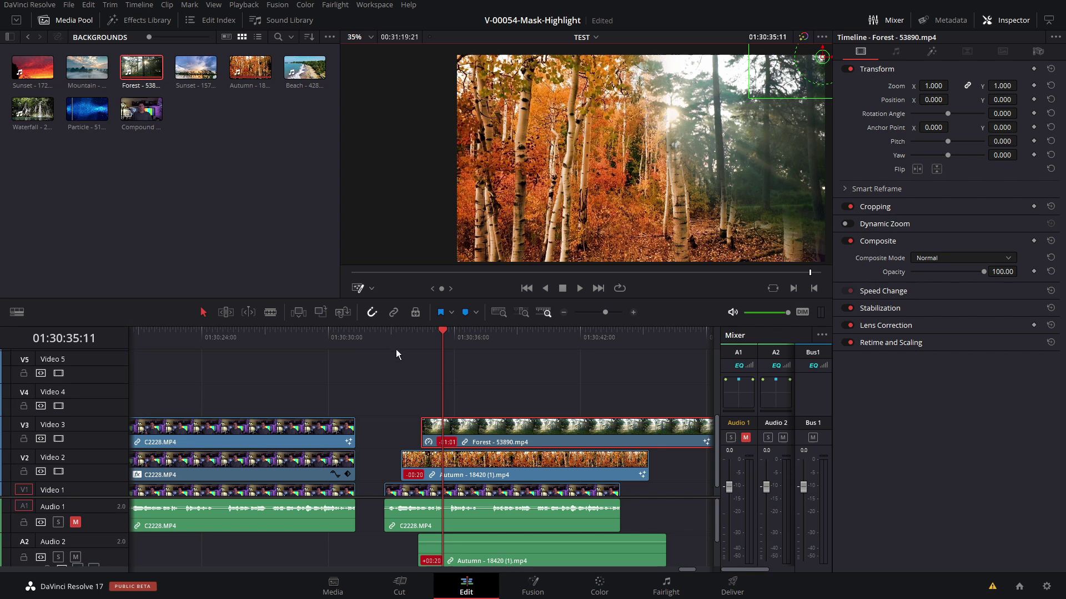
key(Up)
key(Up)
key(Up)
key(space)
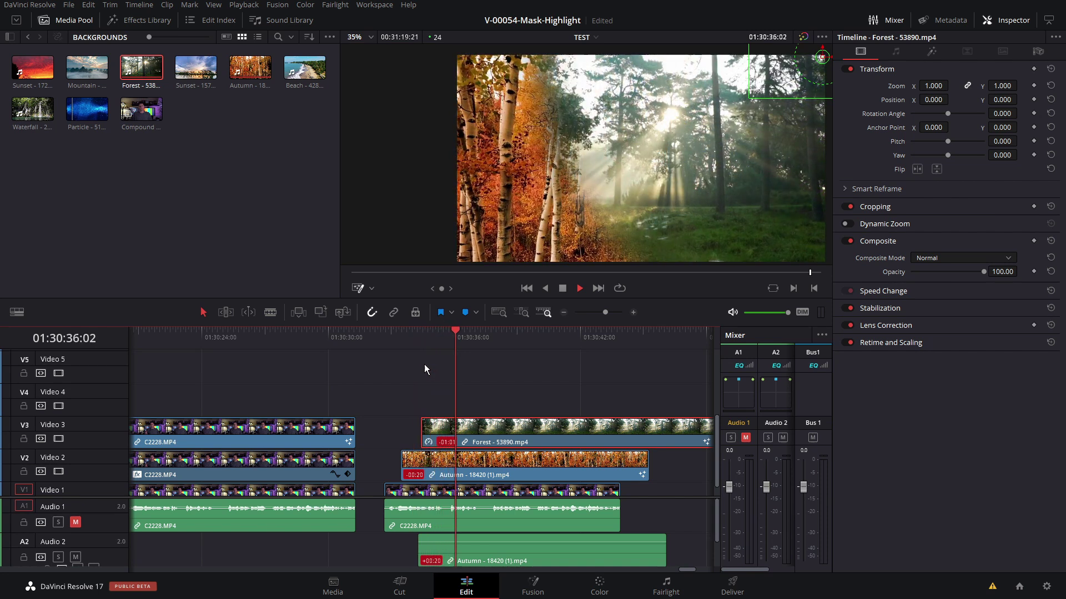
key(space)
Place the masked C2228 clip from Video 3 on Video 4 above the Forest and Autumn clips and preview the composite.
click(290, 435)
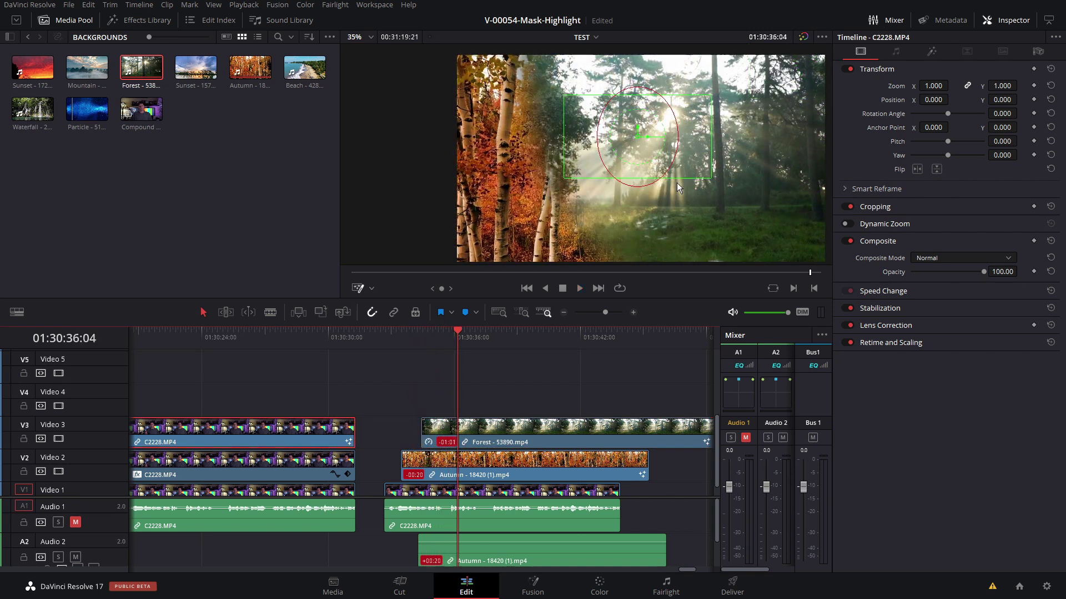
drag(280, 431, 478, 407)
click(387, 335)
key(space)
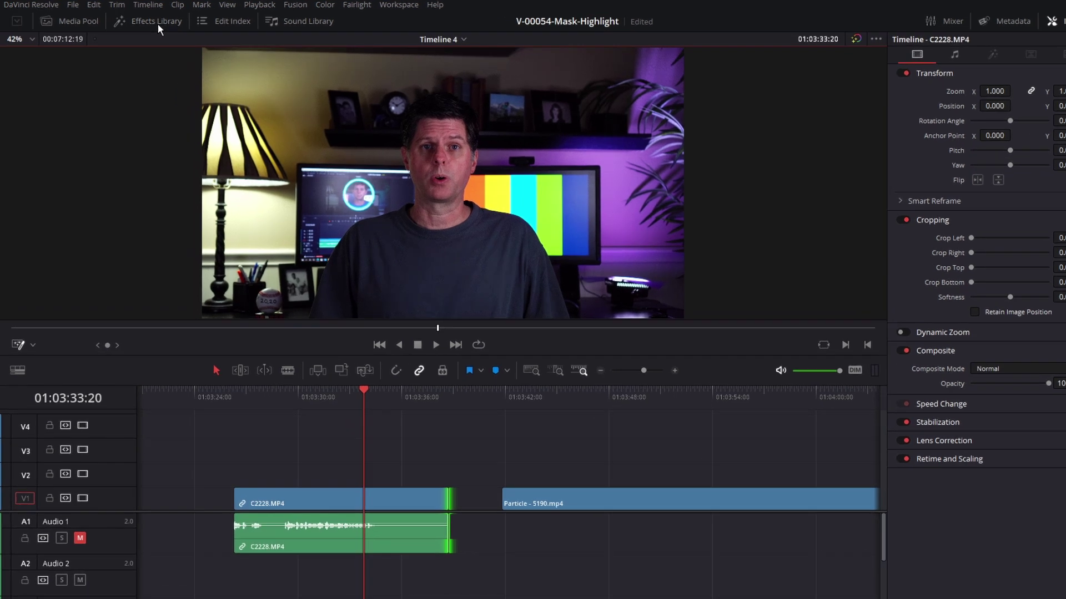
In Timeline 4, add an Adjustment Clip on V2 above the C2228 clip and extend its start slightly earlier.
click(150, 22)
click(31, 126)
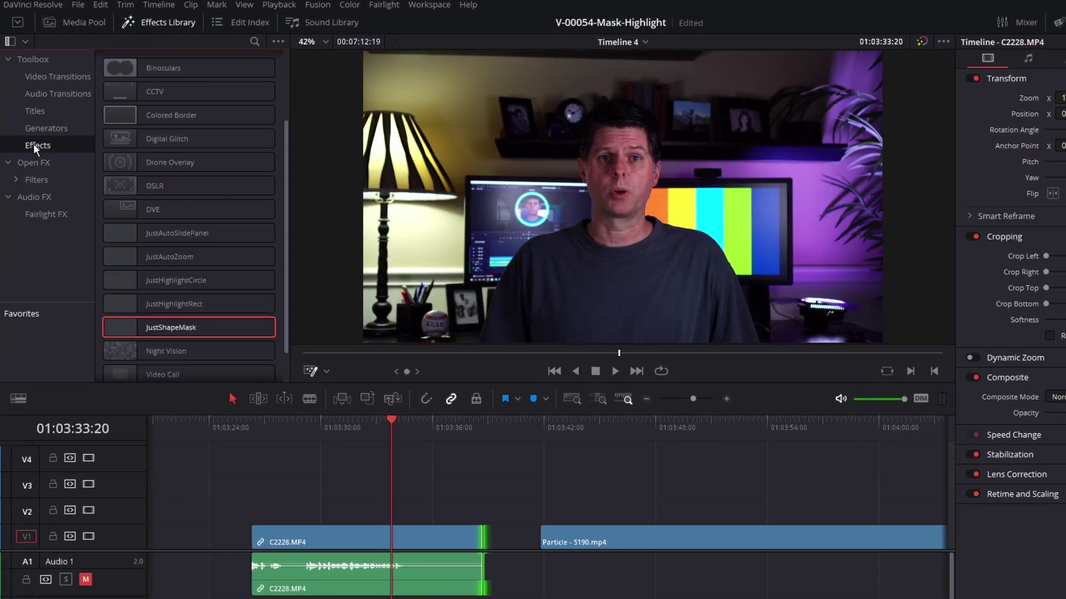
drag(285, 145, 283, 69)
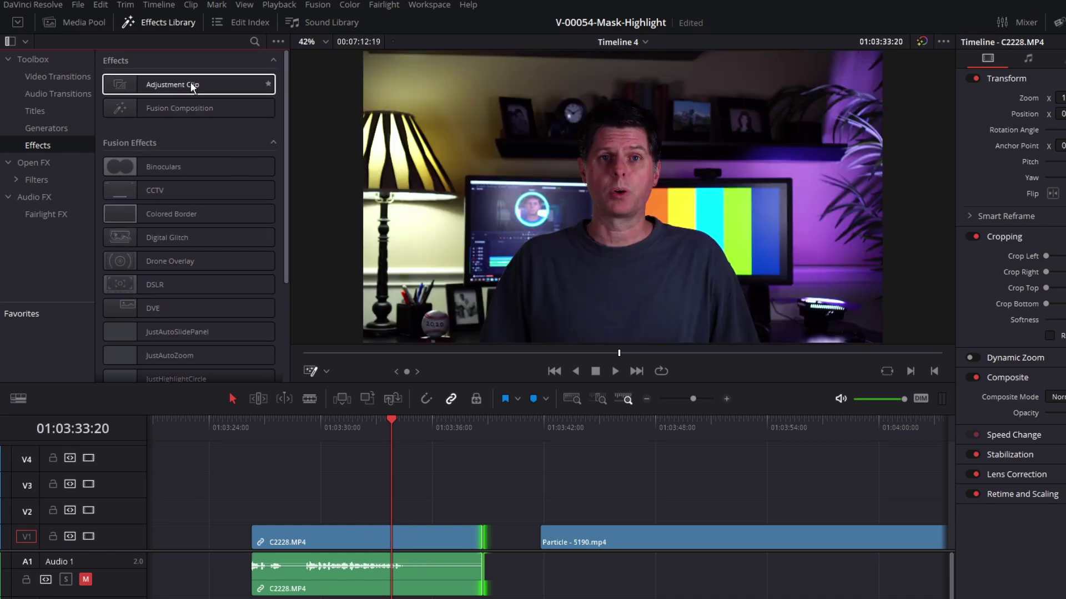
drag(191, 86, 348, 516)
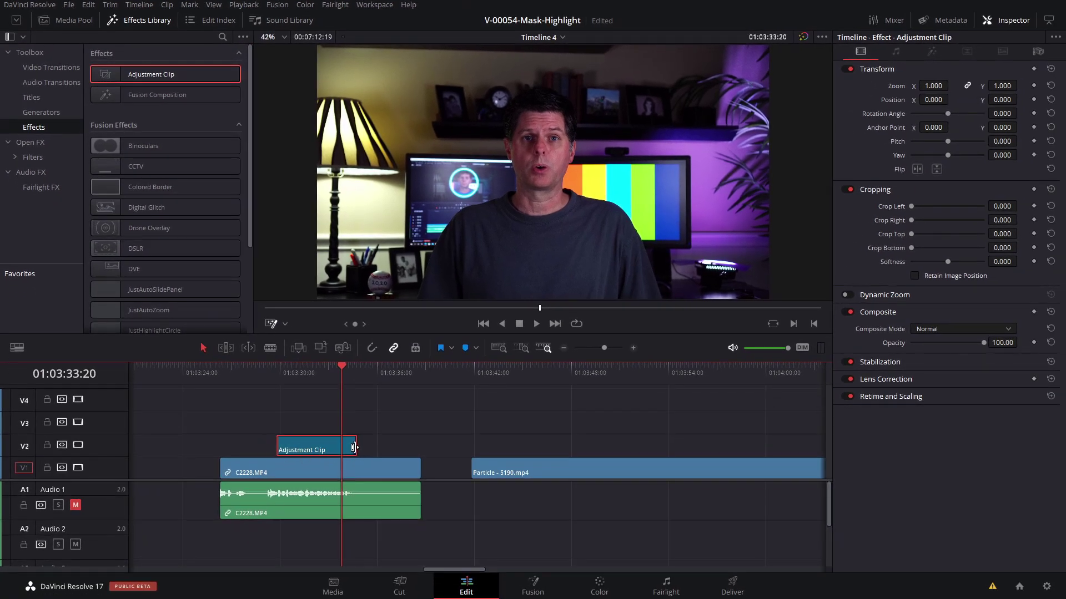
drag(353, 447, 319, 450)
Apply the JustHighlightRect effect to the Adjustment Clip on V2.
scroll(194, 121, down, 3)
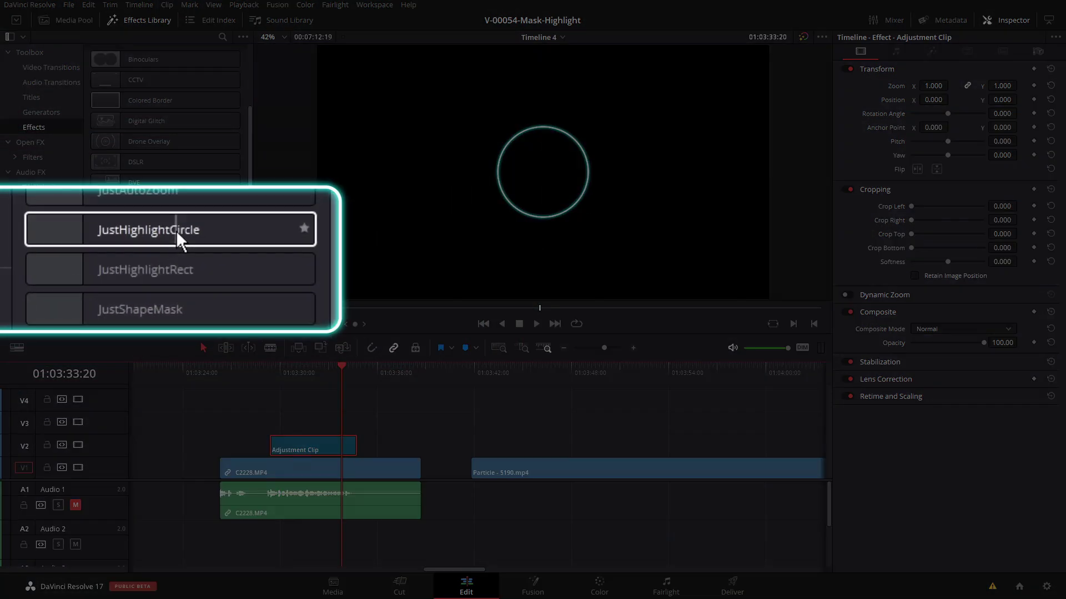
click(164, 271)
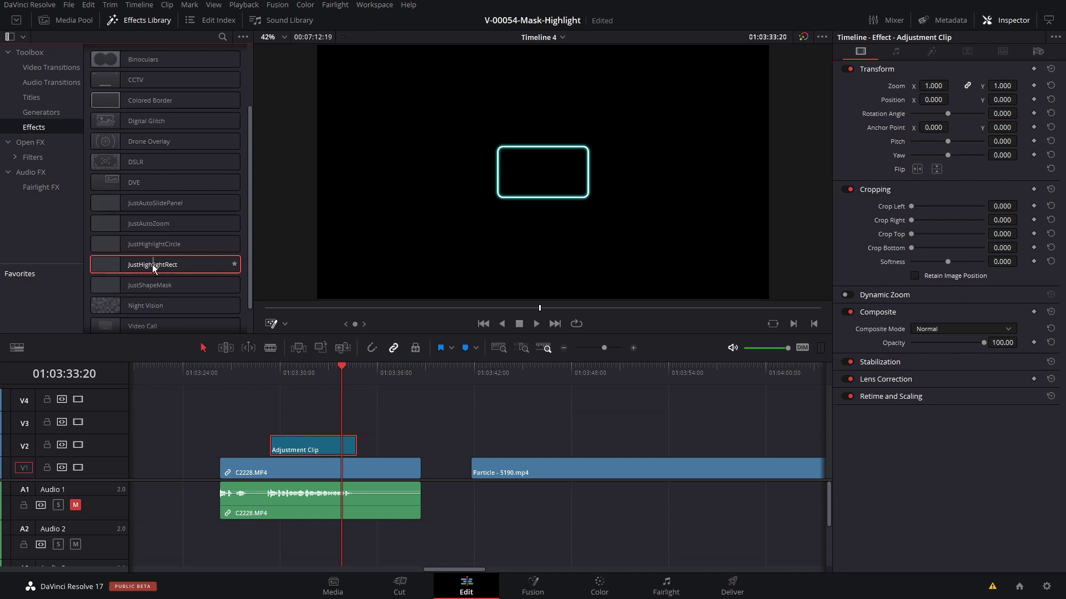
drag(156, 269, 314, 452)
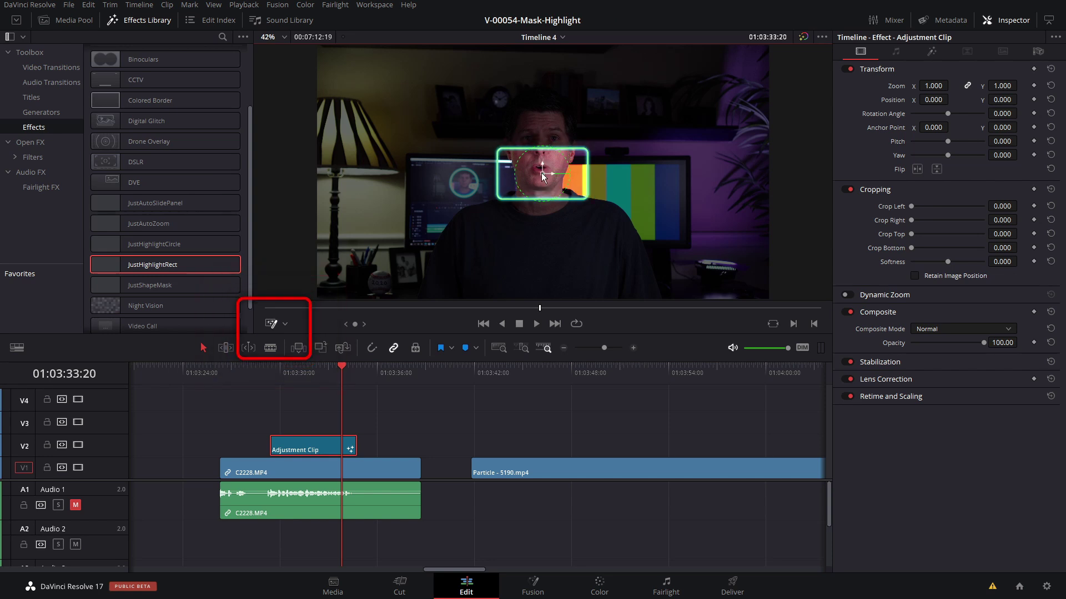
Move the highlight rectangle up over the shelf clock and enlarge it using the on-screen Fusion overlay.
click(286, 326)
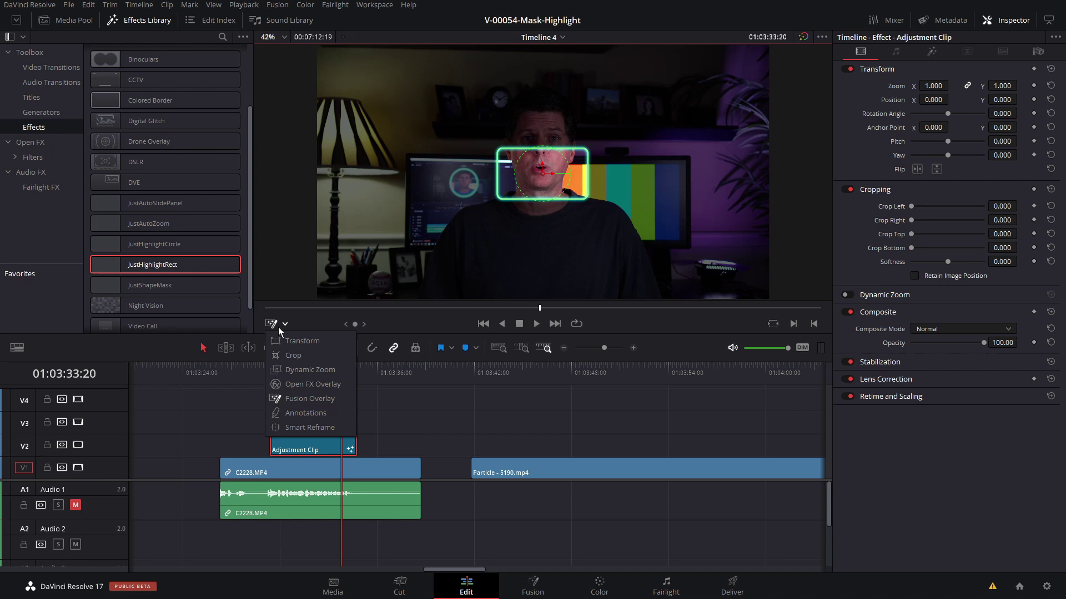
click(298, 327)
drag(538, 176, 470, 142)
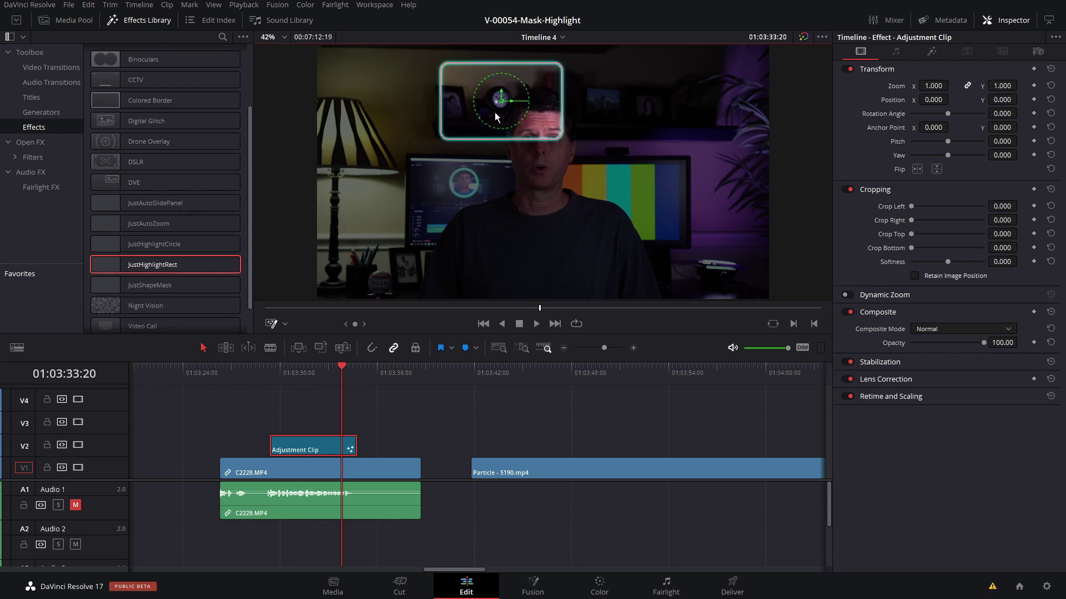
drag(499, 101, 497, 101)
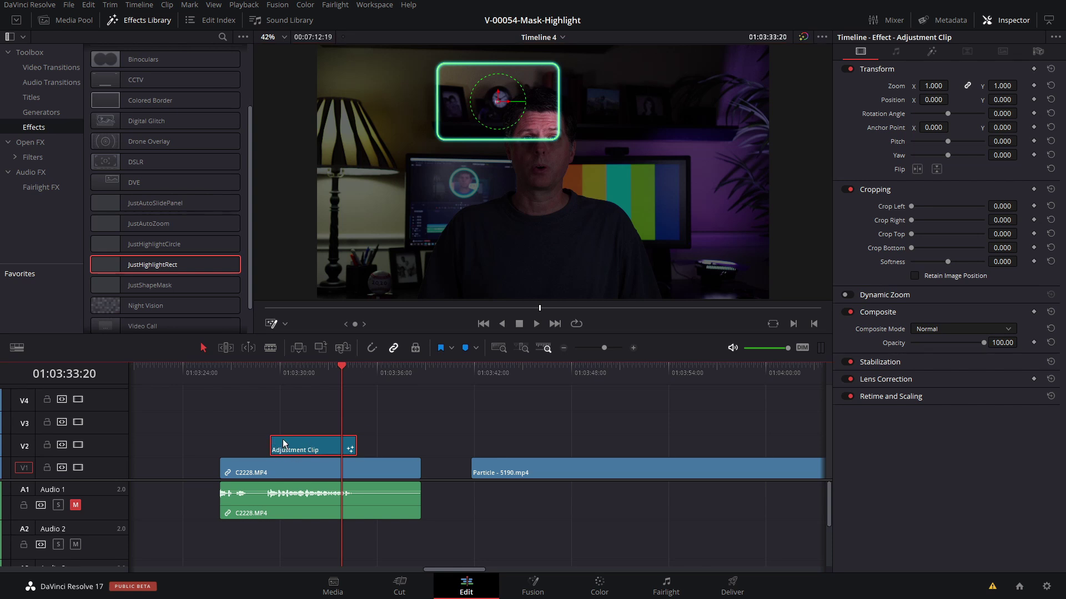
Shift the Adjustment Clip slightly earlier on V2 and preview the rectangle highlight from its start.
drag(272, 378, 284, 373)
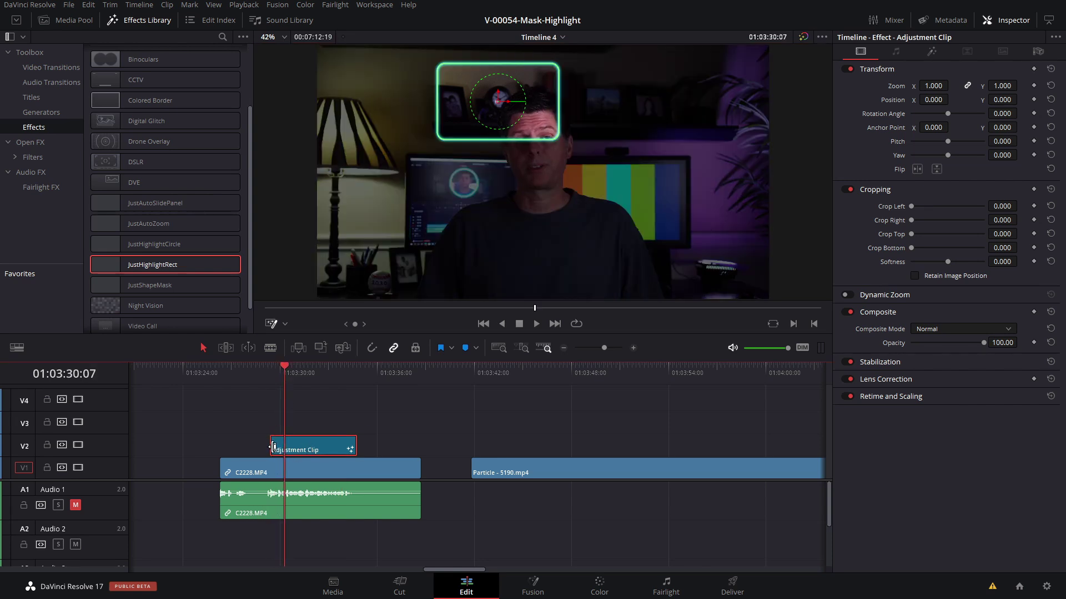
drag(313, 448, 306, 448)
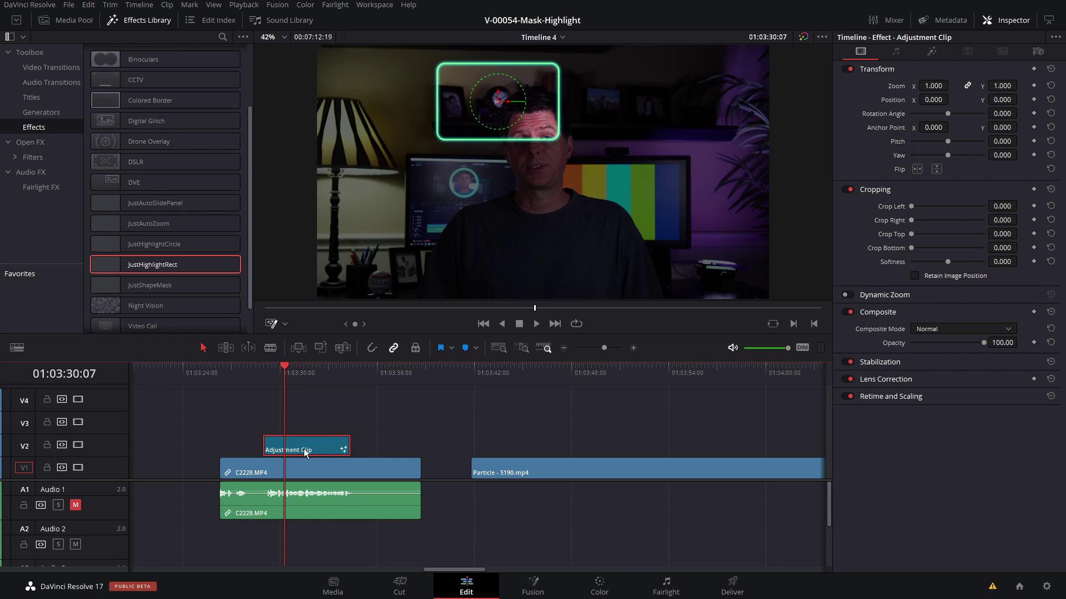
click(261, 368)
key(space)
click(335, 372)
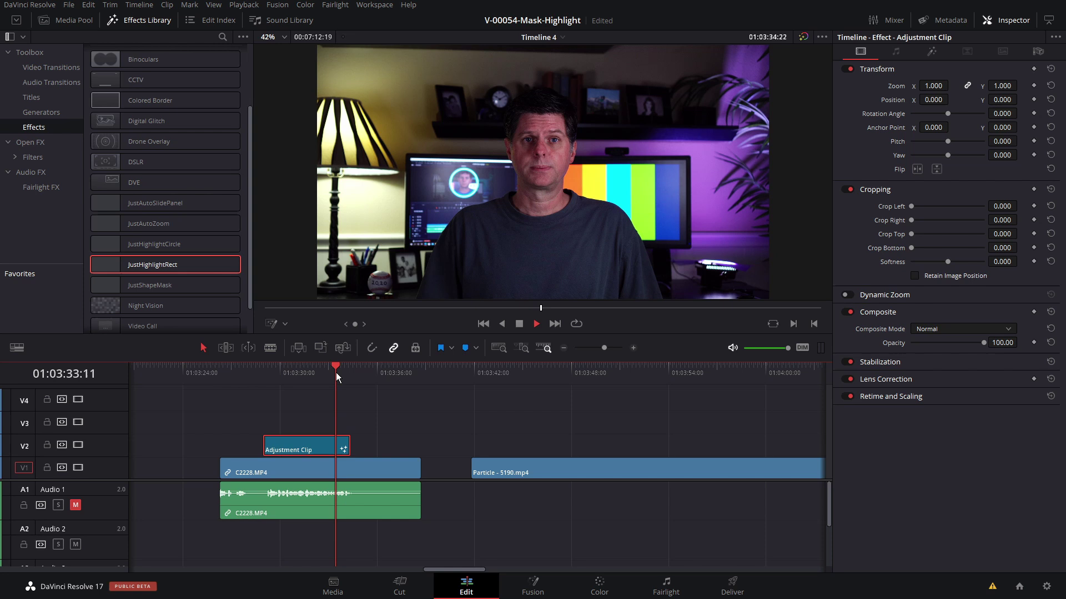
key(space)
Park the playhead at 01:03:31:09 and move the highlight rectangle down over the man's face.
click(302, 372)
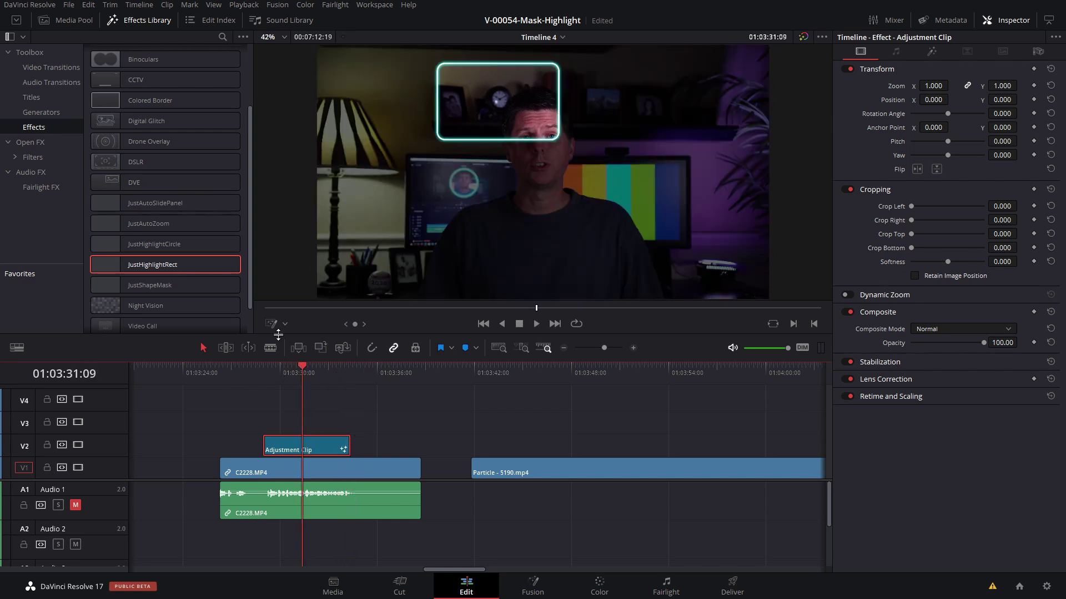
click(274, 326)
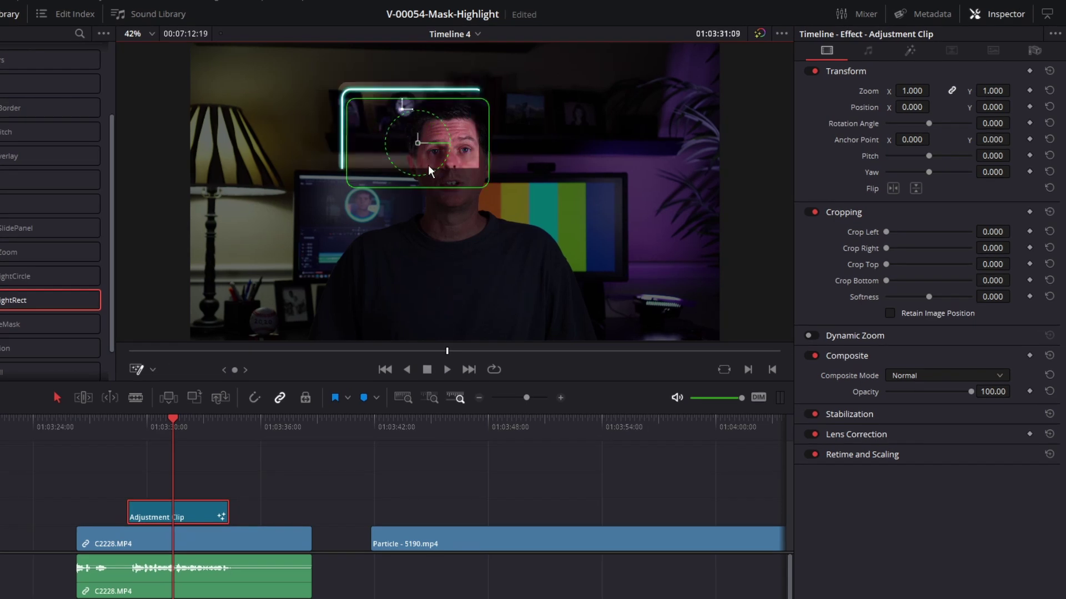
drag(429, 171, 415, 238)
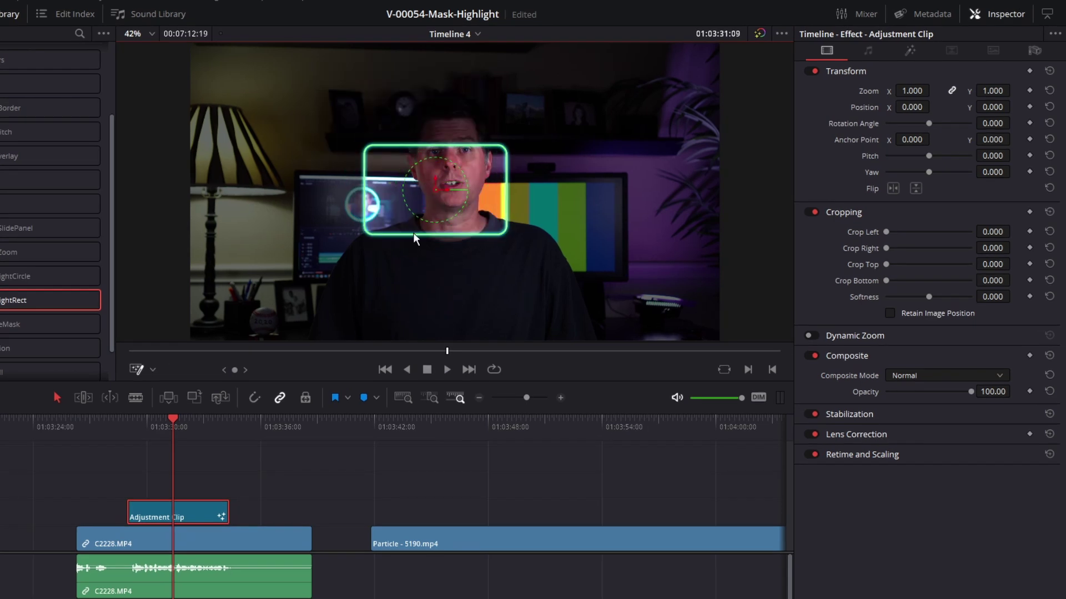
In the JustHighlightRect settings, set Border Width to 0.0094, then make the rectangle taller and center it at about X 0.448, Y 0.520.
click(910, 53)
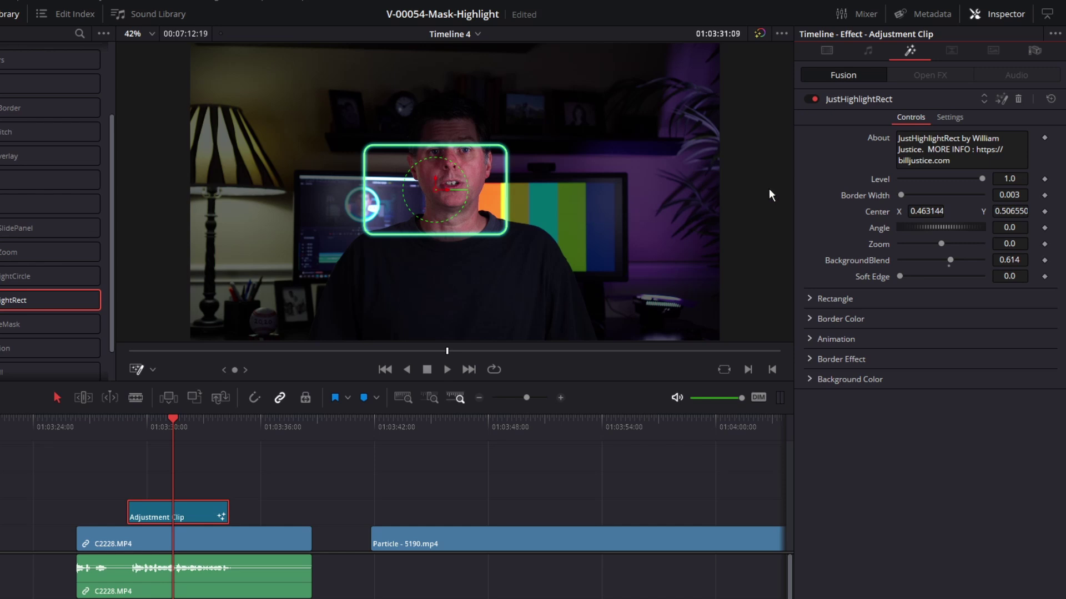
mouse_move(982, 181)
mouse_down()
mouse_move(919, 182)
mouse_move(995, 188)
mouse_up()
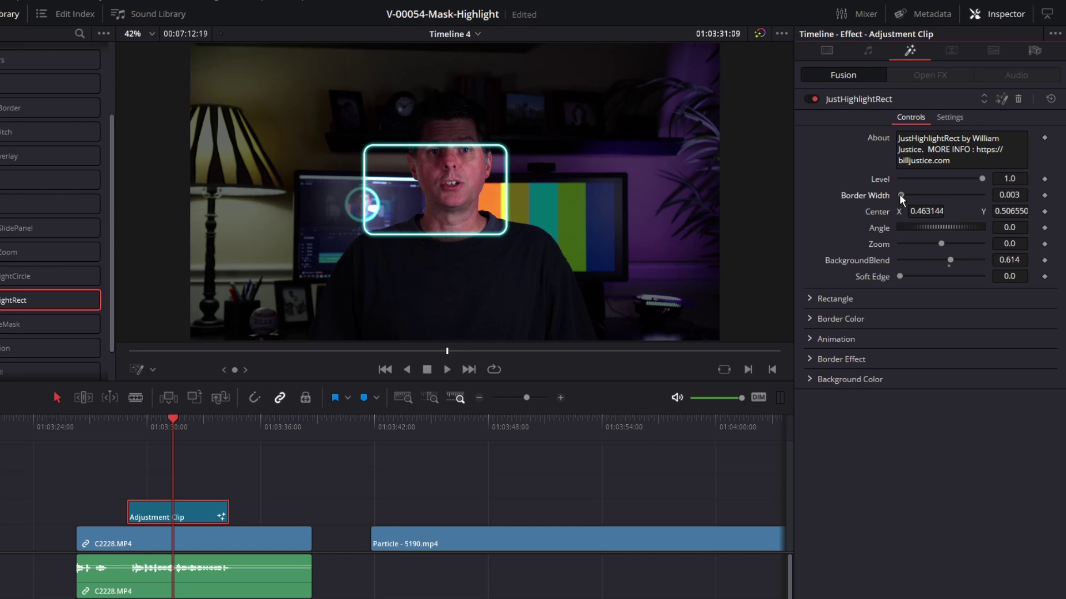
drag(901, 196, 931, 211)
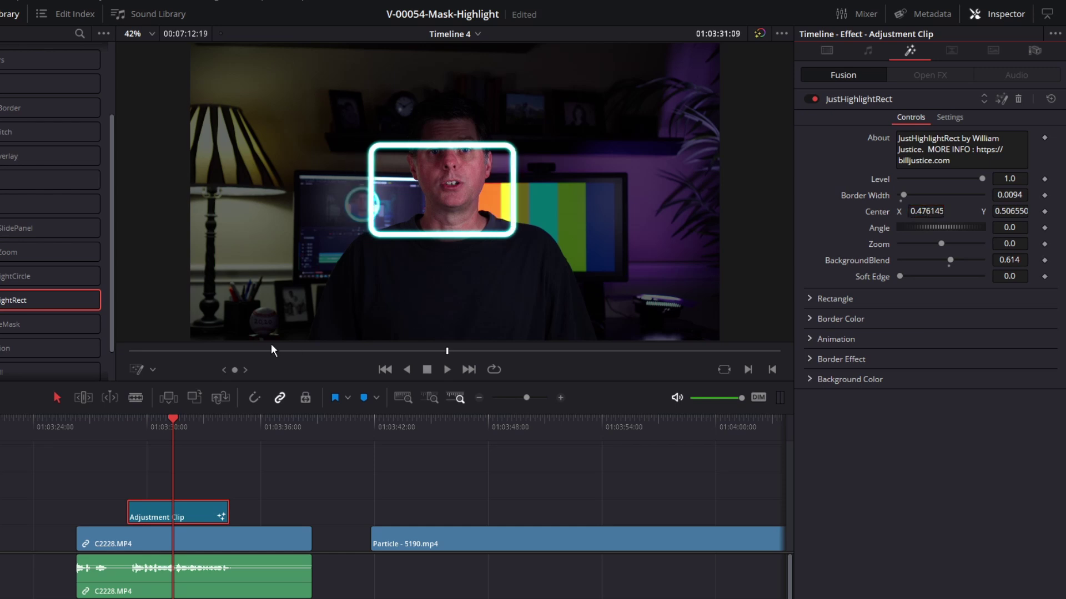
click(137, 369)
drag(446, 181, 424, 196)
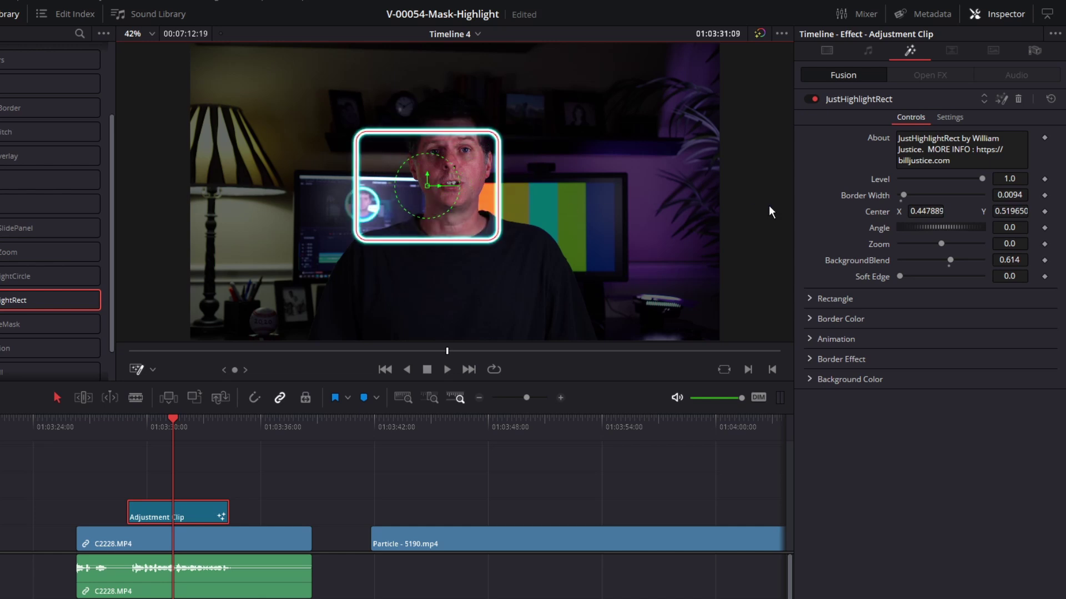
Rotate the rectangle to Angle 31.3, enlarge it over the face with its center at about X 0.492, Y 0.546, and set Border Width to 0.0065.
drag(929, 229, 938, 230)
drag(426, 186, 446, 178)
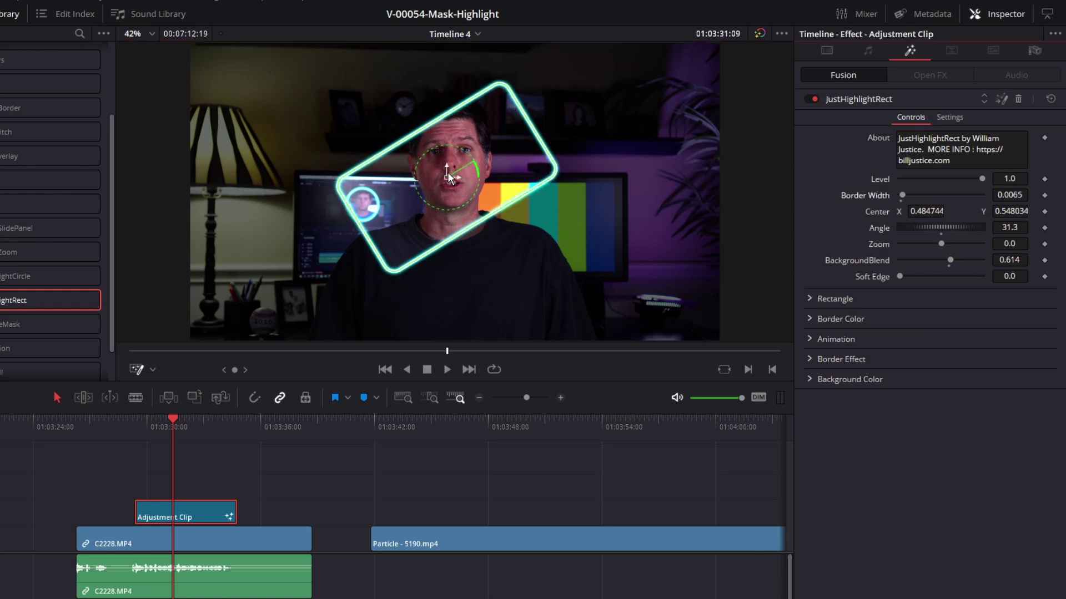
drag(447, 173, 451, 174)
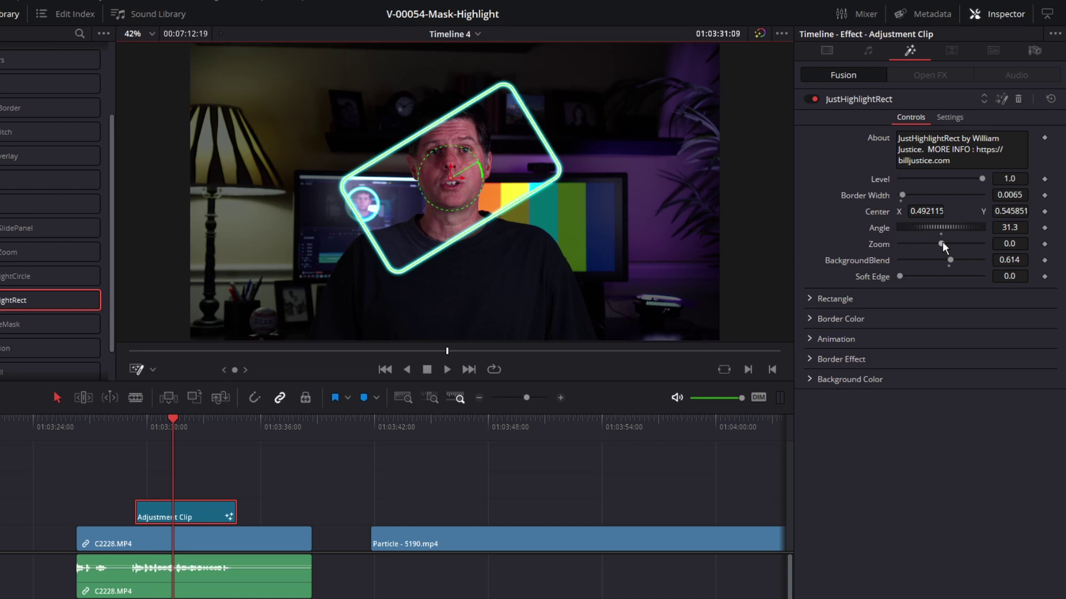
Magnify the highlighted area with Zoom 0.56 and move the tilted rectangle toward the monitor showing the circular portrait.
drag(944, 247, 948, 248)
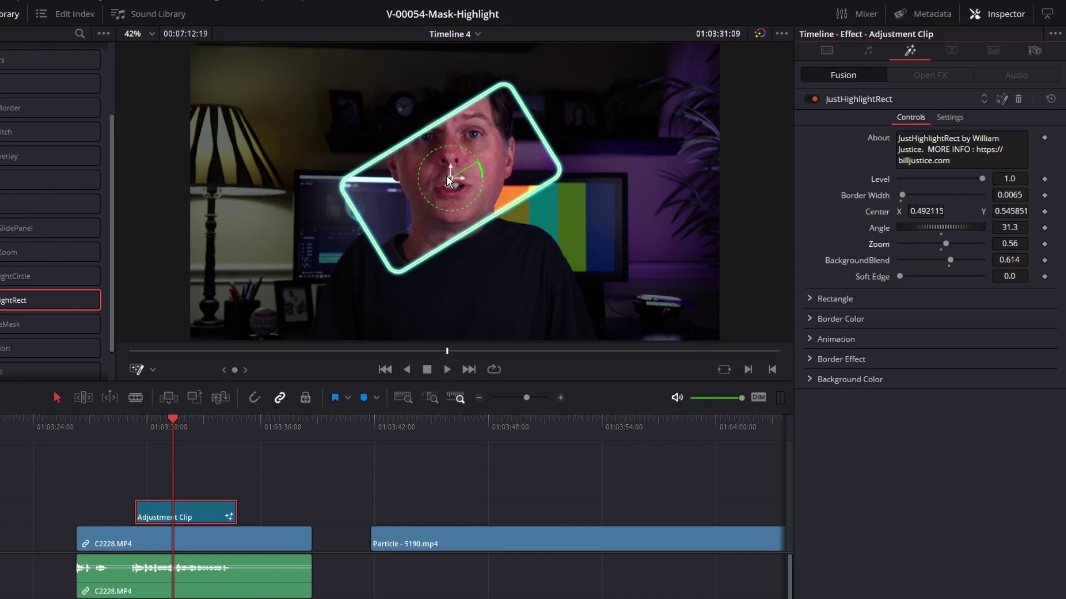
drag(444, 189, 390, 192)
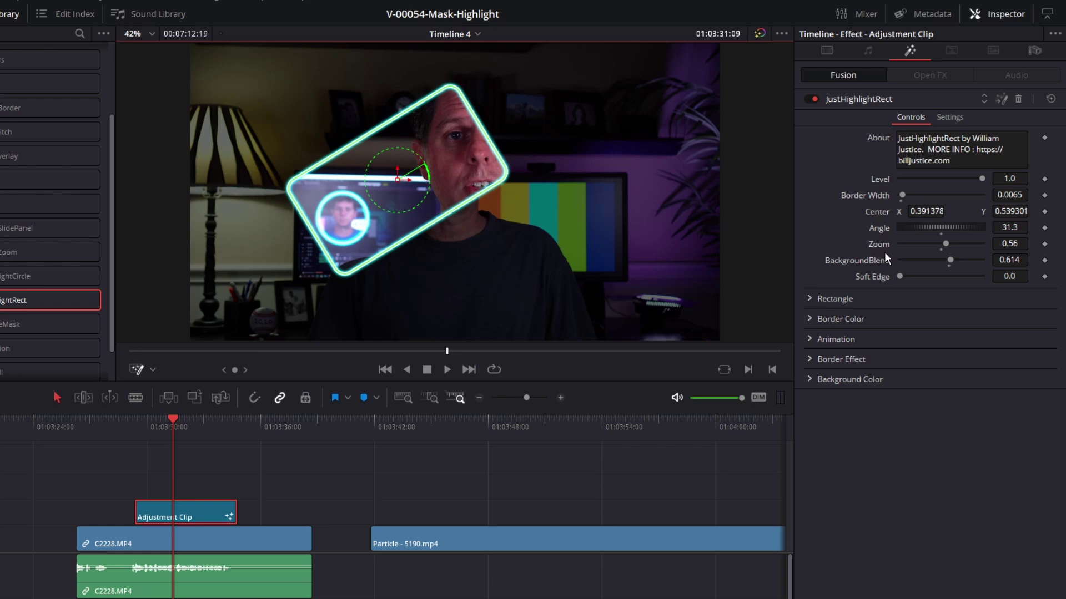
Reset the rectangle's Angle to 0, move it over the color-bar monitor, and set Zoom to -0.23.
double_click(881, 228)
drag(397, 177, 564, 196)
drag(945, 243, 955, 216)
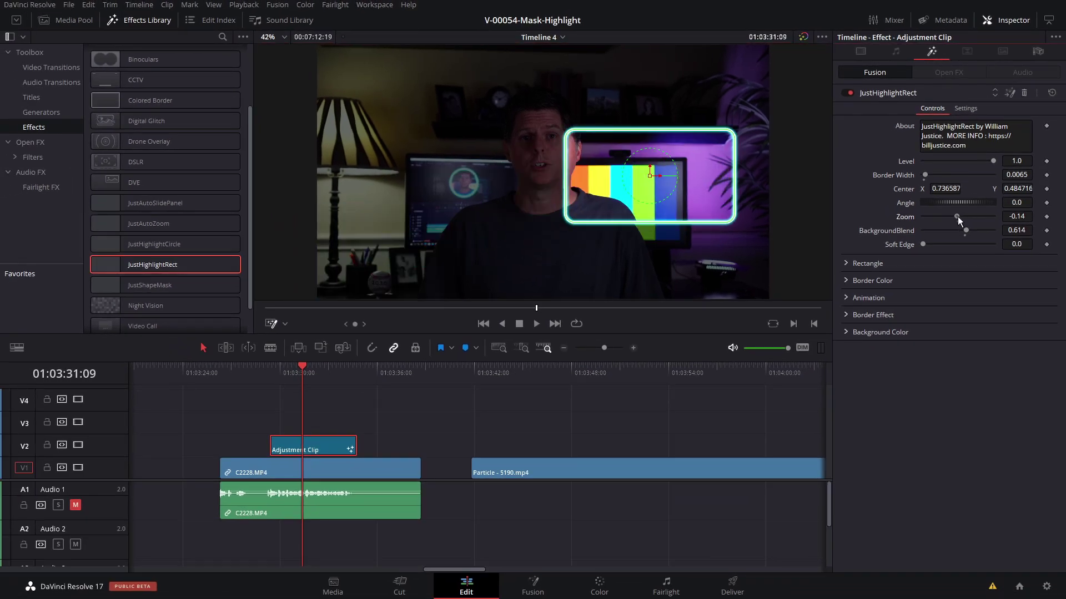
Move the rectangle back over the face at about X 0.495, Y 0.635 and set Zoom to 0.48.
drag(650, 176, 565, 168)
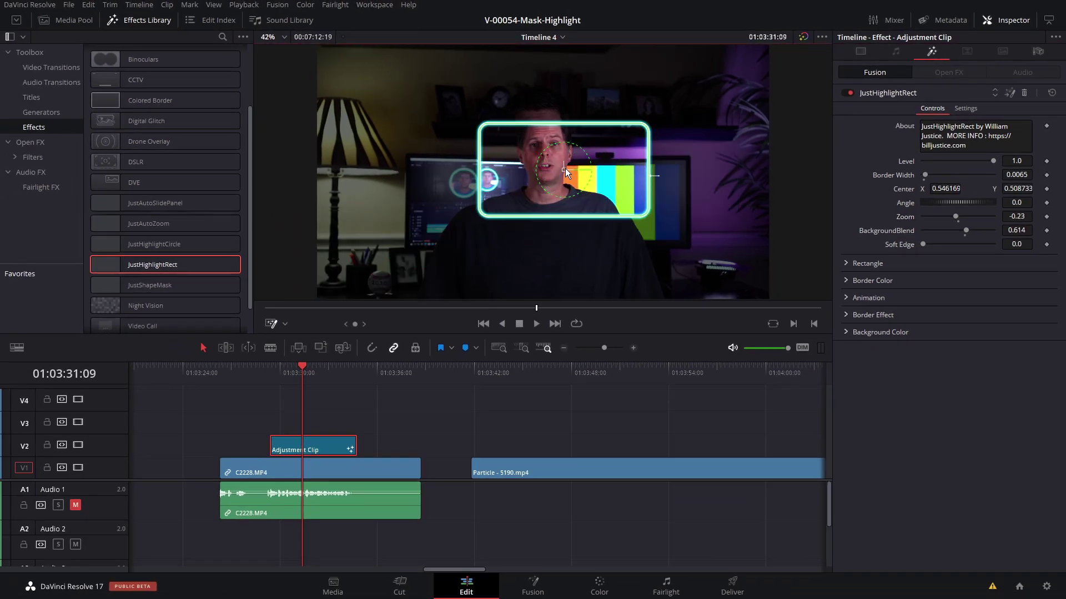
drag(955, 217, 961, 216)
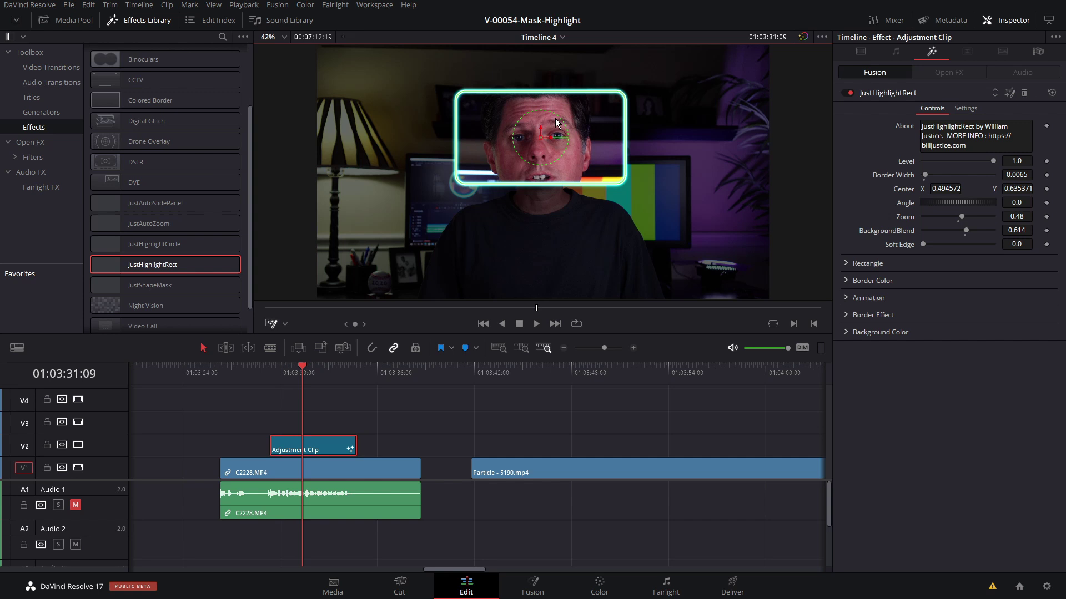
Turn the highlight into a borderless soft spotlight with Soft Edge 0.0709, Border Width 0, and BackgroundBlend 0.843.
drag(966, 230, 934, 276)
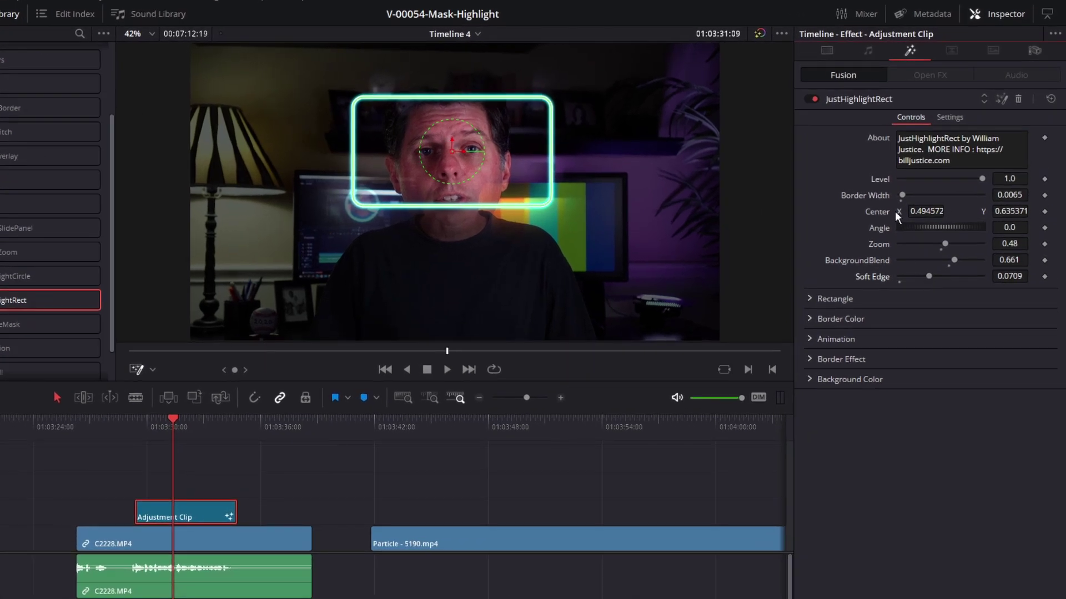
drag(902, 195, 892, 198)
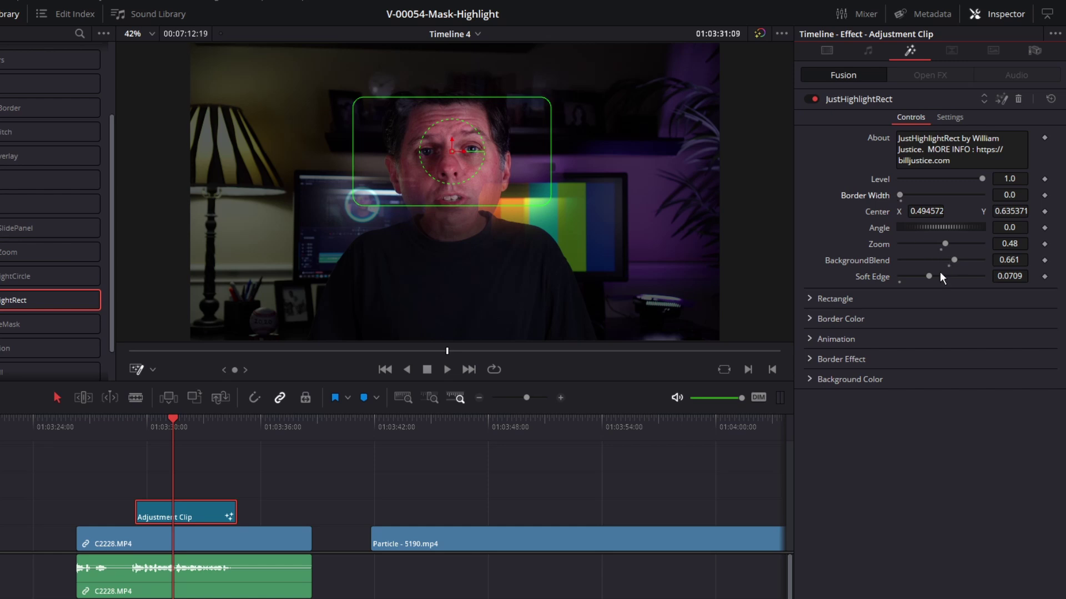
drag(954, 260, 969, 262)
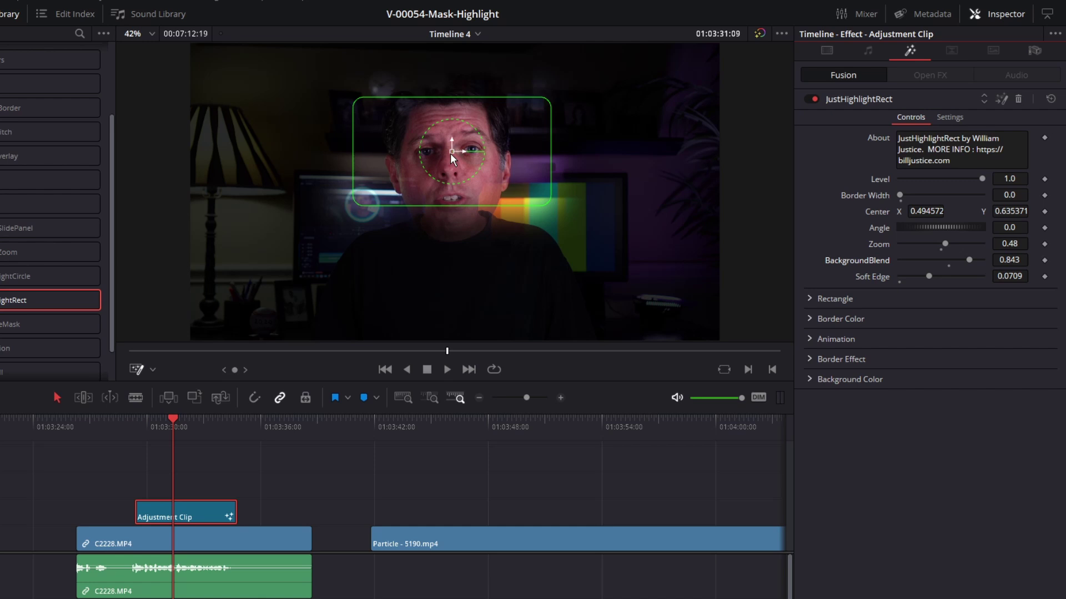
Center the highlight on the face at about X 0.488, Y 0.550, reset Zoom to 0, and raise BackgroundBlend to 0.929.
drag(453, 151, 449, 176)
double_click(945, 243)
drag(968, 260, 971, 262)
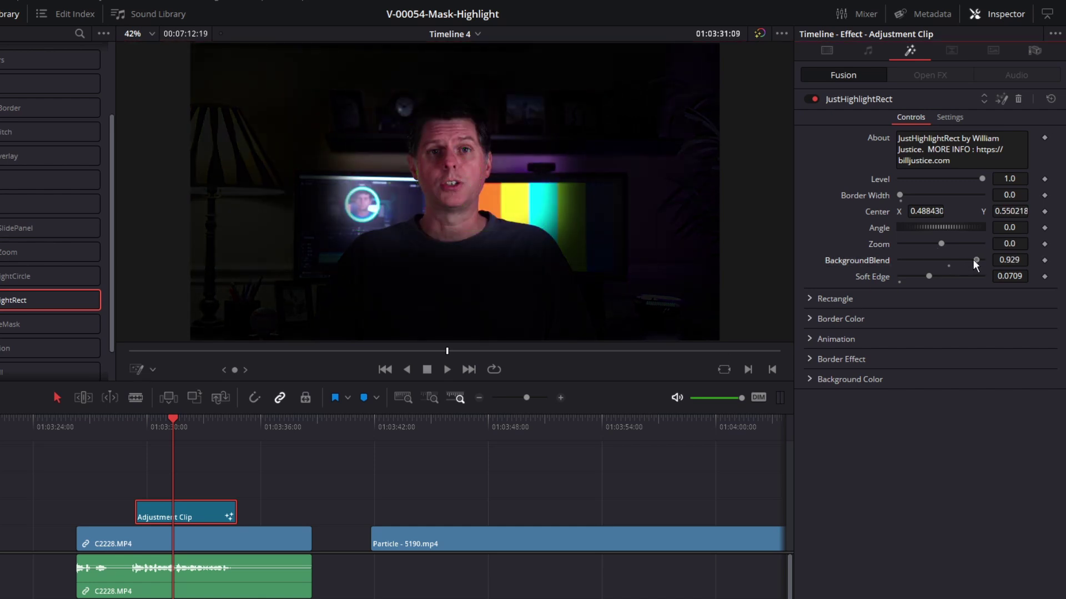
Restore a crisp outlined highlight with BackgroundBlend 0.717, Soft Edge 0, and Border Width 0.0047.
drag(974, 261, 899, 277)
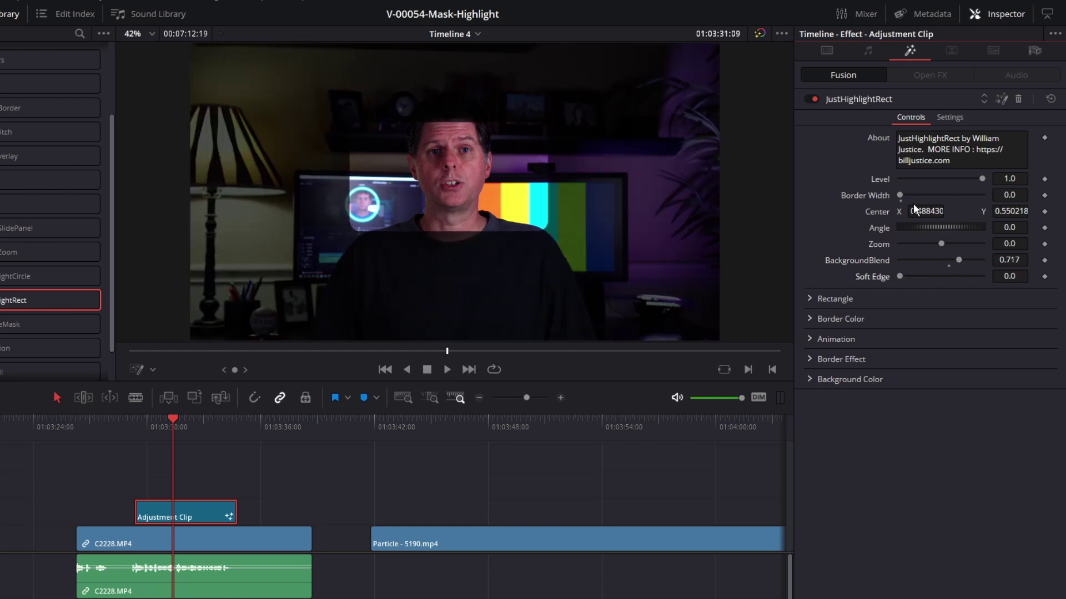
drag(899, 195, 903, 198)
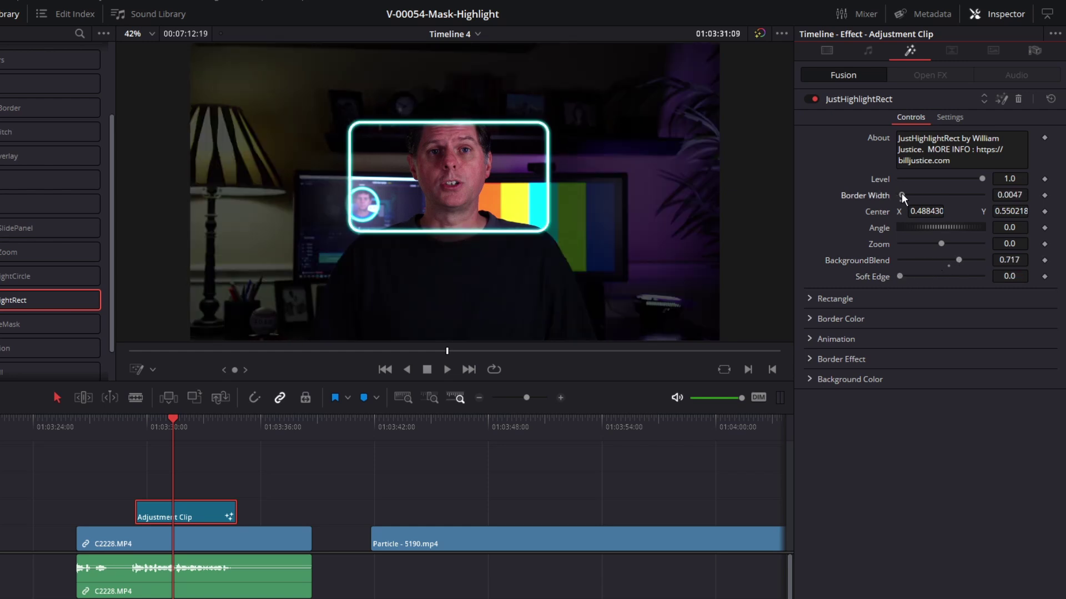
Set the rectangle's Corner Radius to 0.425 and change its border color to pure red.
click(815, 301)
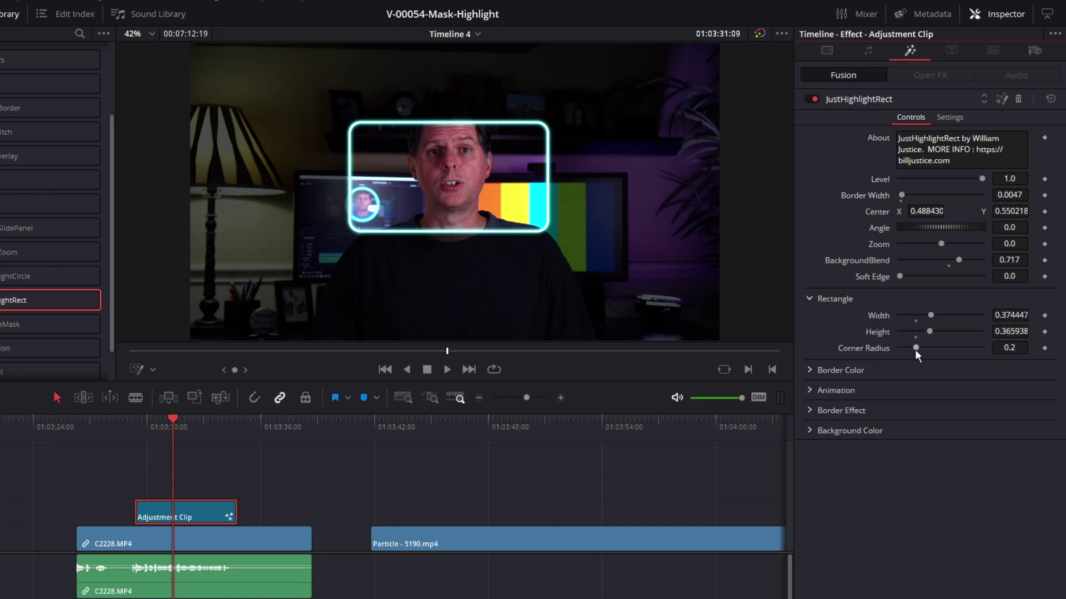
mouse_move(916, 352)
mouse_down()
mouse_move(961, 351)
mouse_move(899, 352)
mouse_move(935, 351)
mouse_up()
click(809, 372)
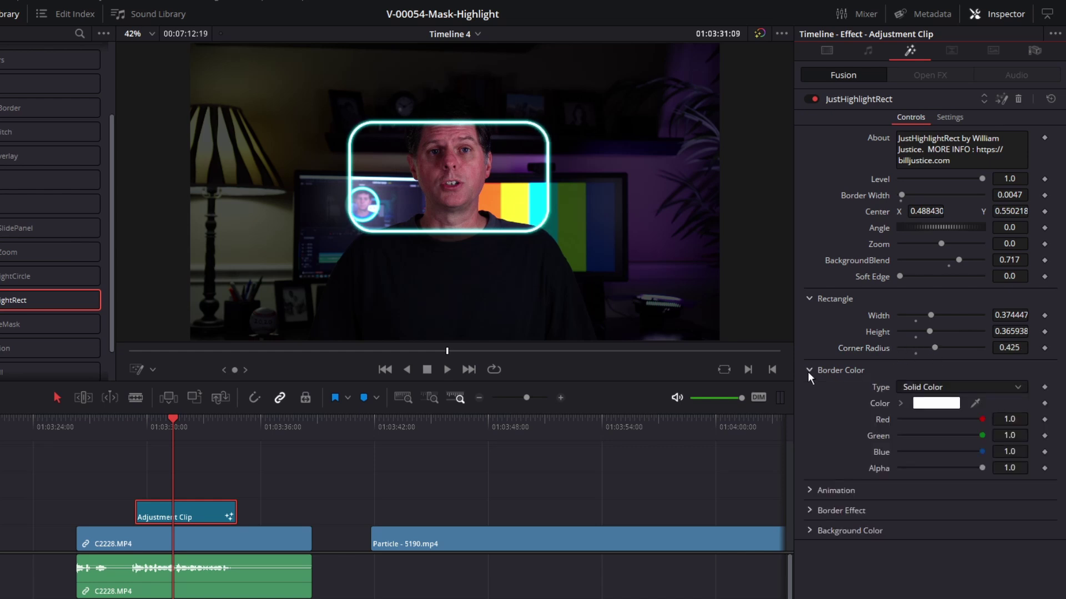
click(900, 403)
click(1006, 416)
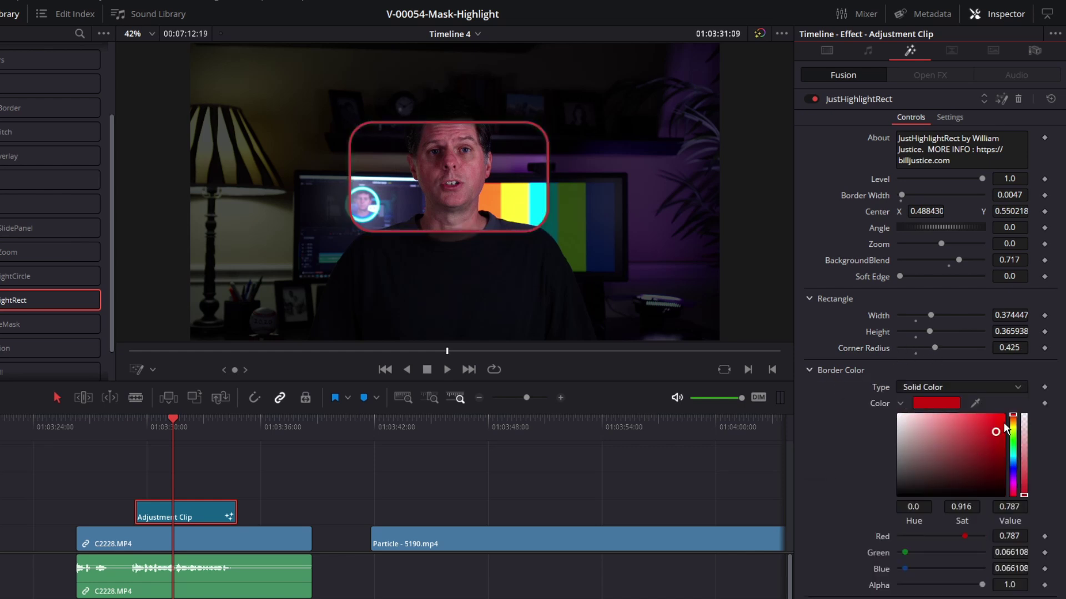
Set Corner Radius to 0.173 and Border Width to 0.0094, and change the border color to white.
drag(934, 348, 913, 348)
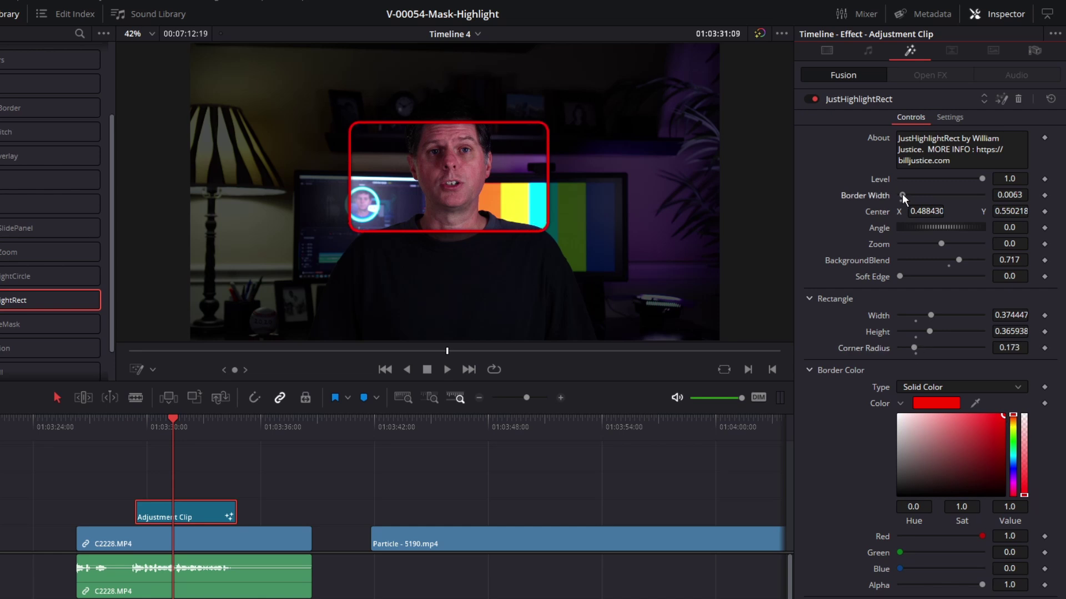
drag(901, 196, 904, 195)
click(905, 416)
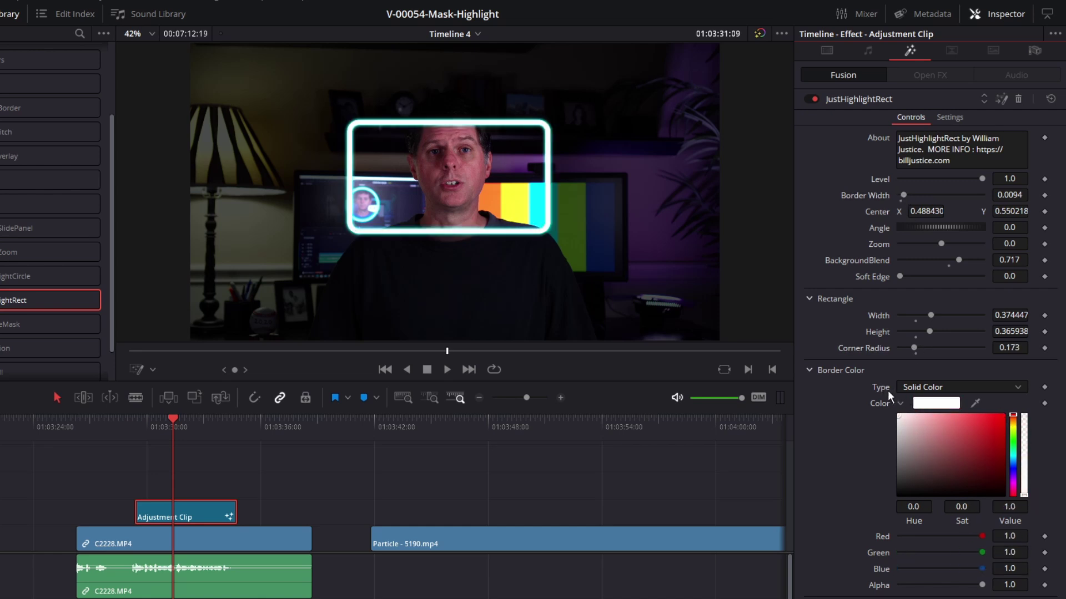
click(900, 406)
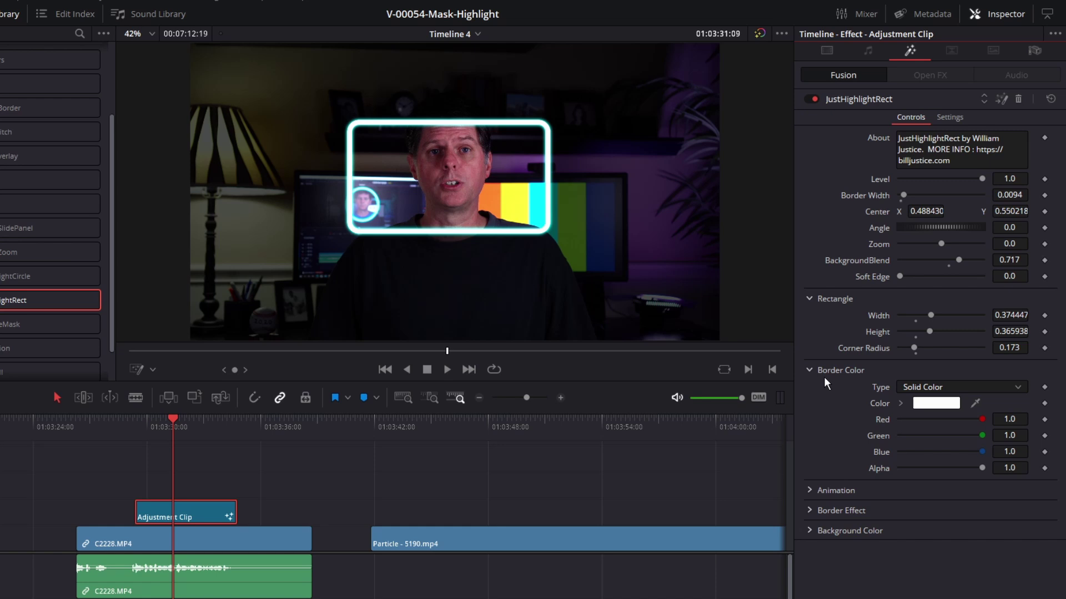
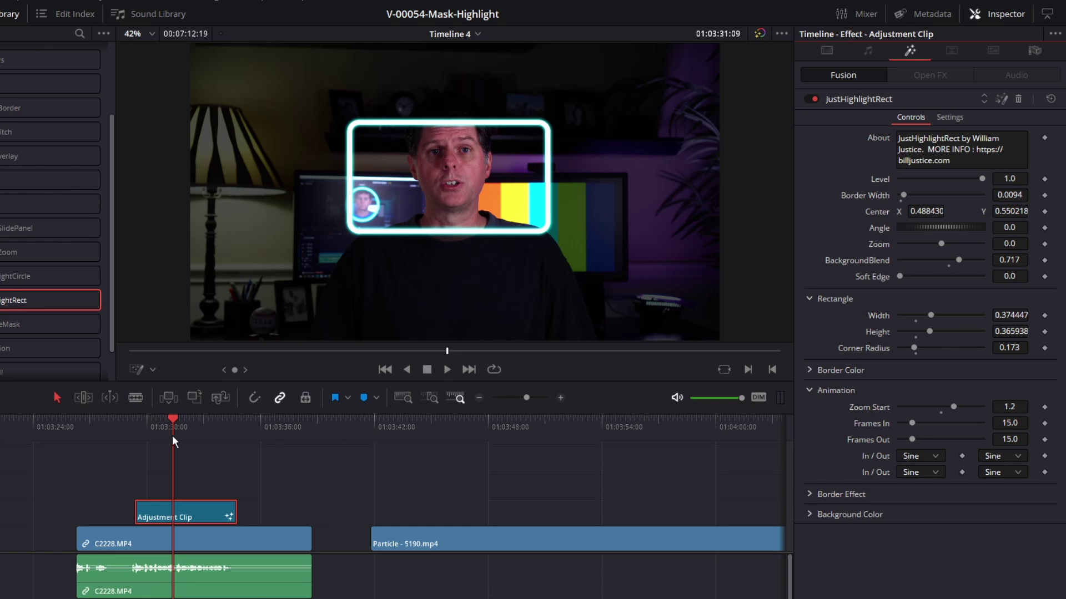
Preview the rectangle highlight's entrance animation from the start of the Adjustment Clip.
click(139, 431)
click(137, 433)
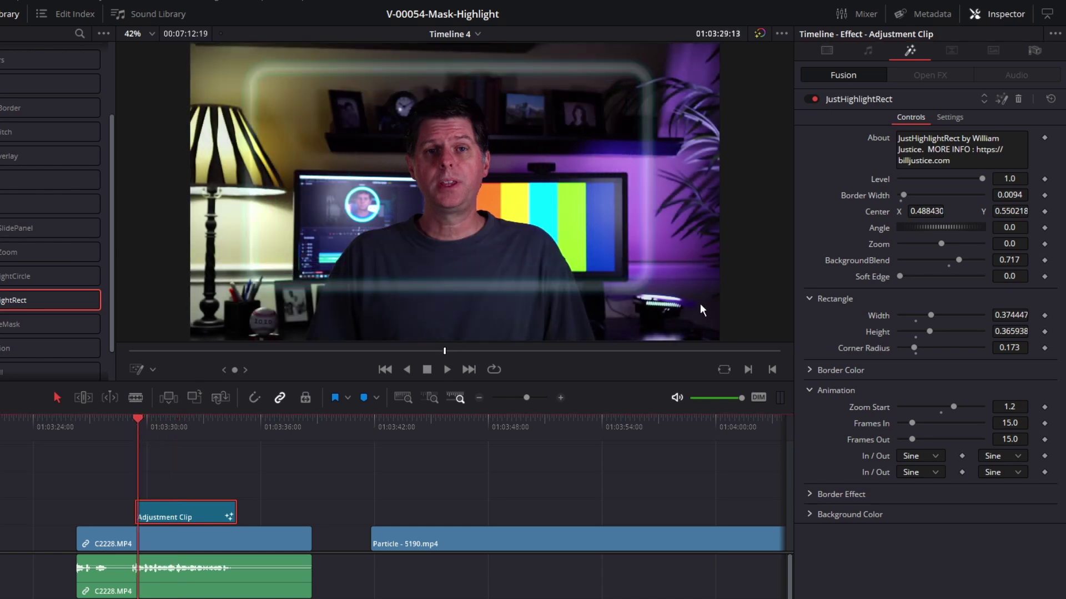
key(space)
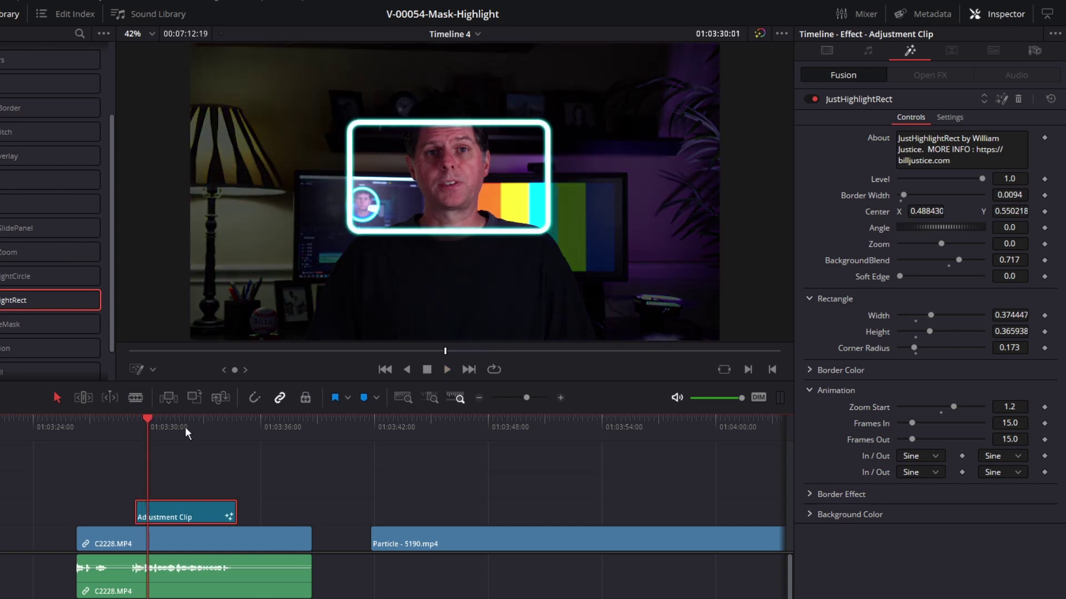
Set the animation's Zoom Start to -1.0 and preview the entrance from the start of the Adjustment Clip.
drag(953, 406, 895, 413)
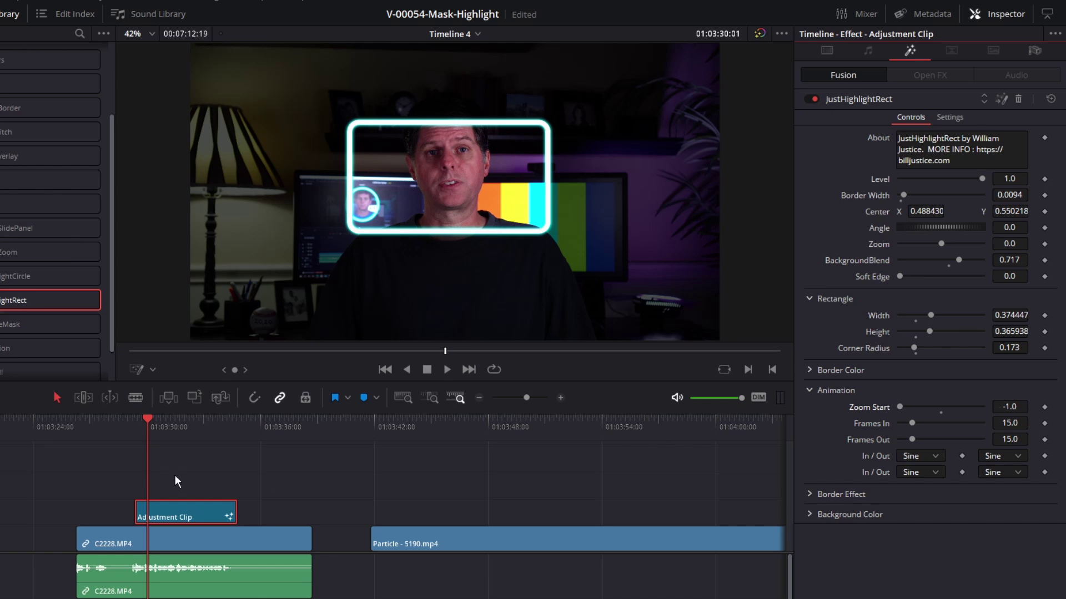
key(/)
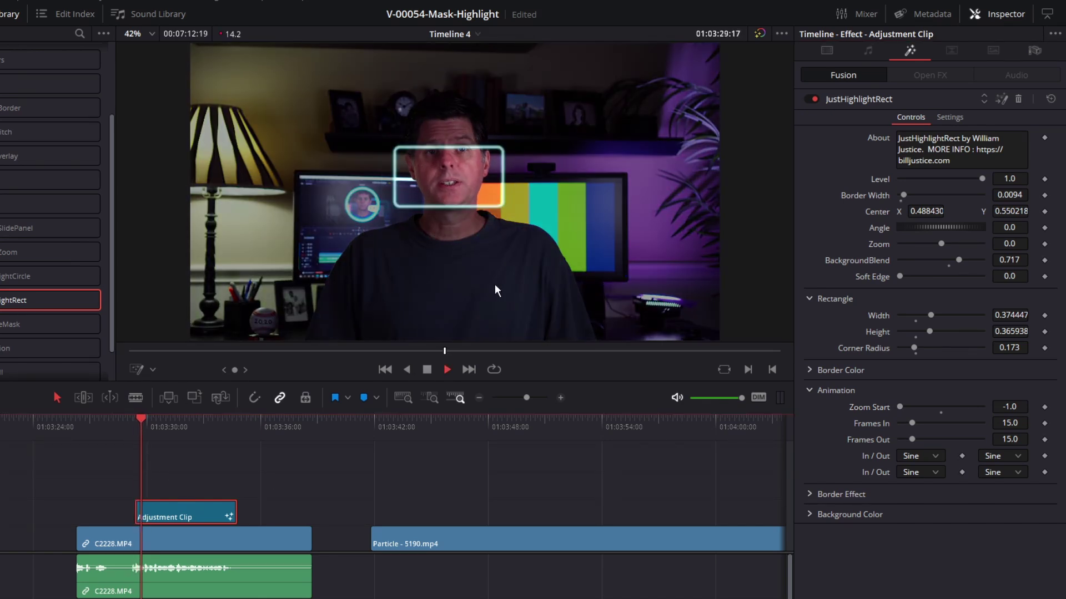
click(135, 424)
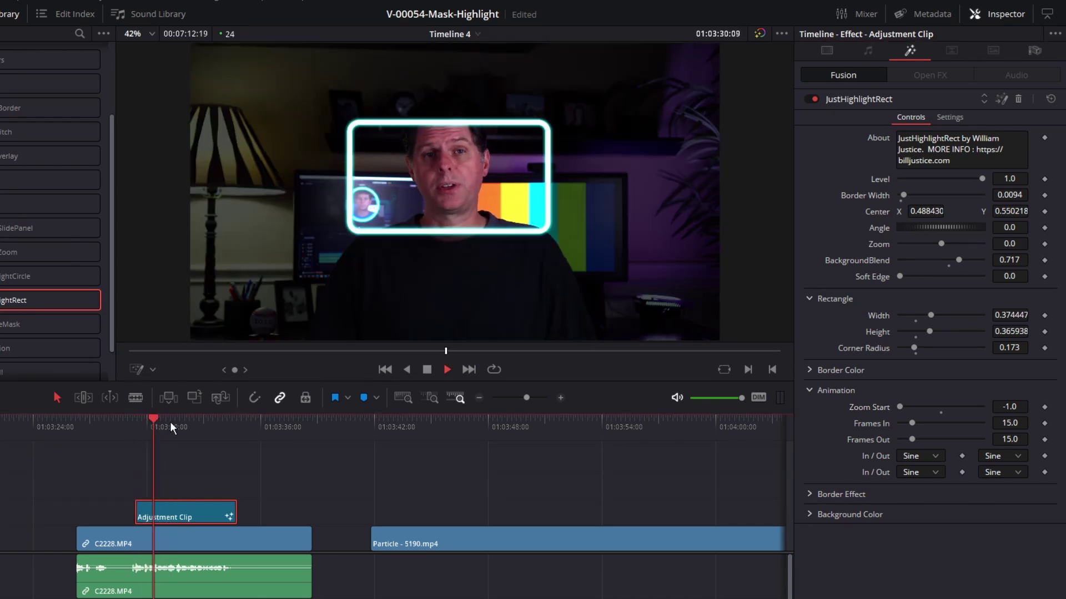
Set Zoom Start to 1.27 and Frames In to 63, and play the entrance from the start of the Adjustment Clip.
click(941, 411)
drag(948, 411, 955, 410)
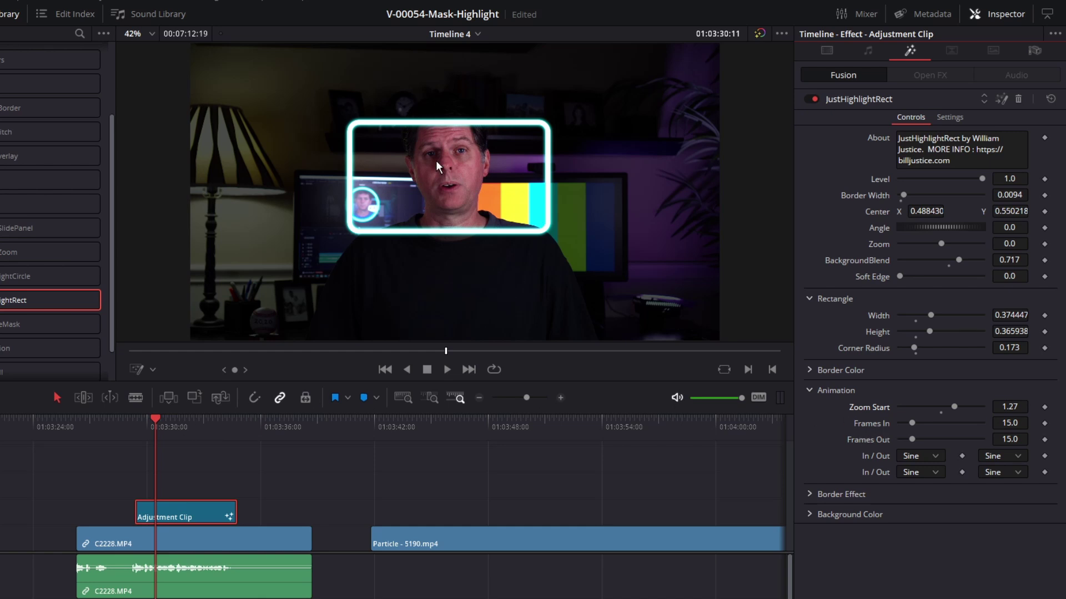
drag(914, 427, 953, 428)
key(Up)
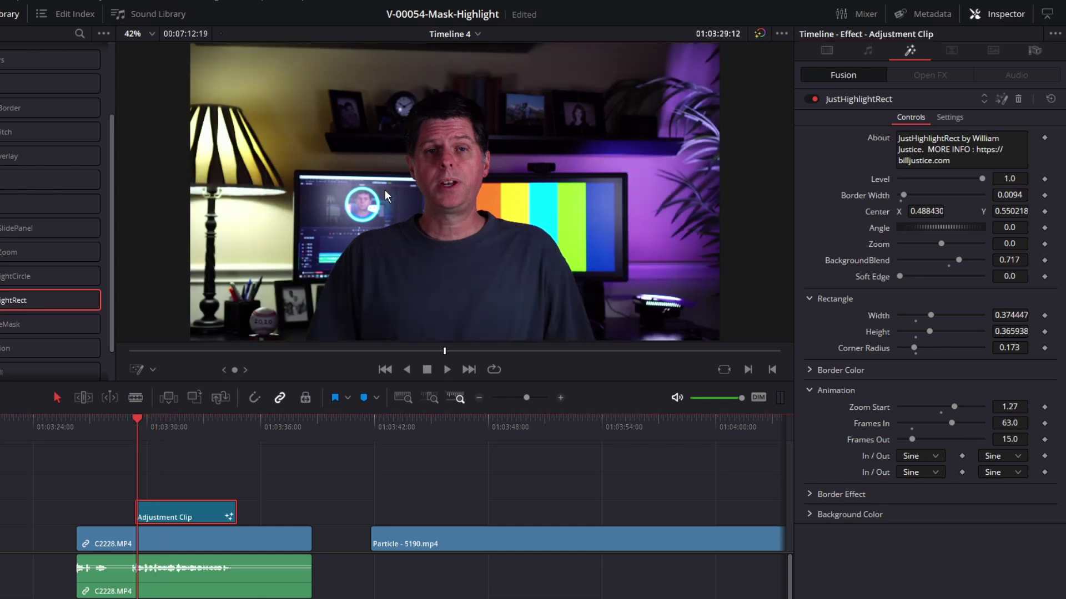
key(space)
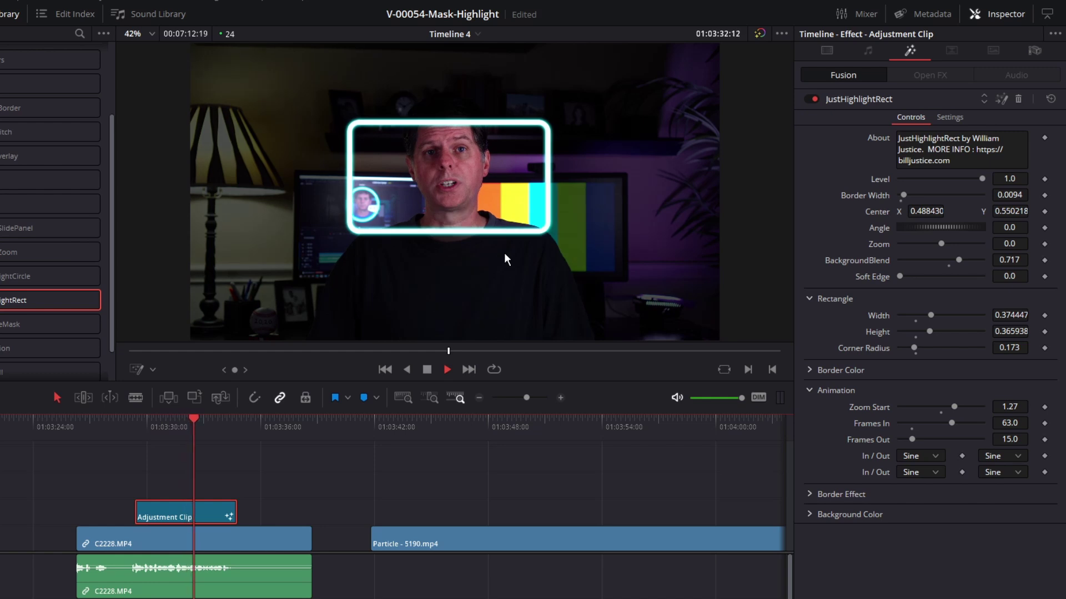
Set Zoom Start to 1.59, Frames In to 15 and the first In easing to None, and preview the entrance.
click(149, 427)
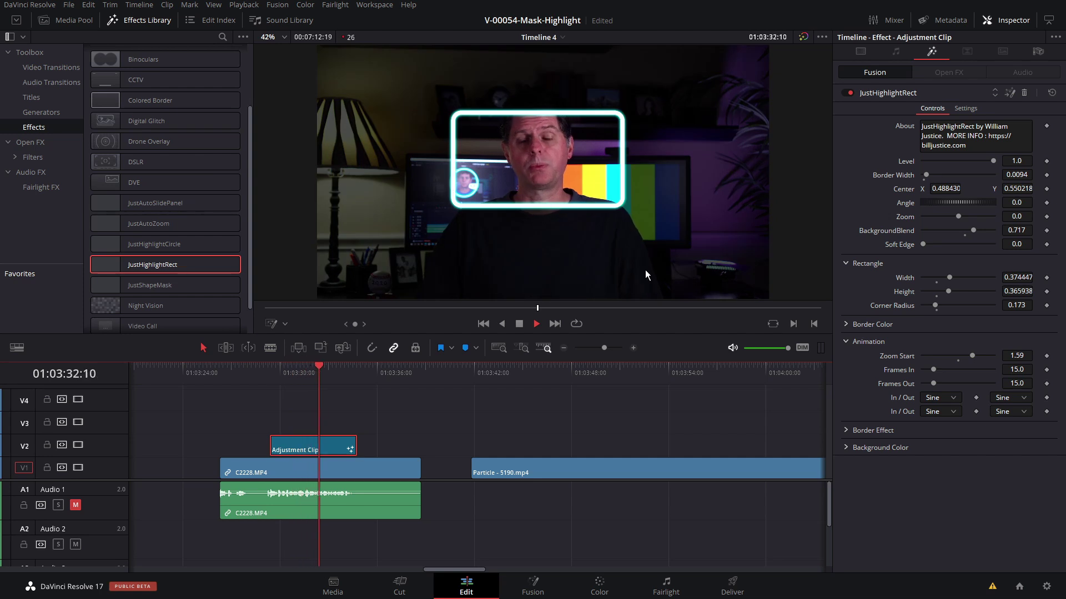
key(space)
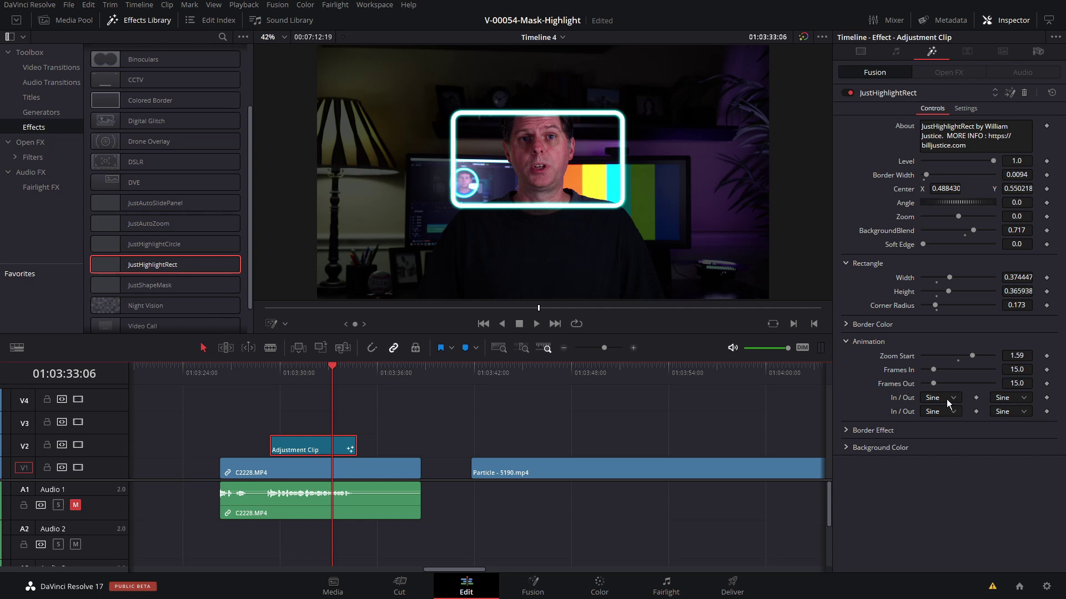
scroll(948, 399, up, 6)
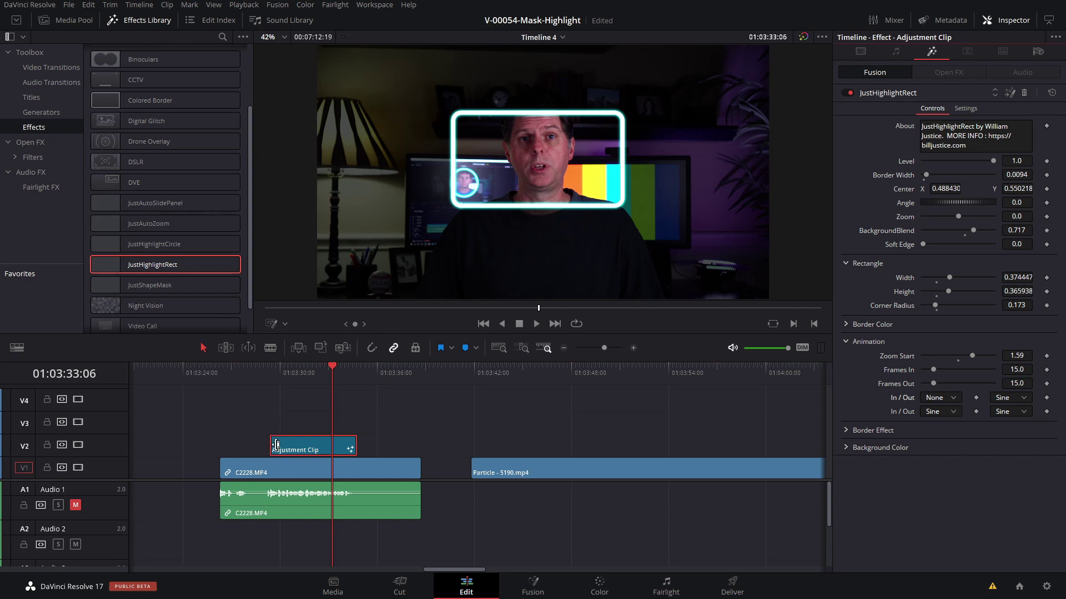
click(268, 370)
click(332, 371)
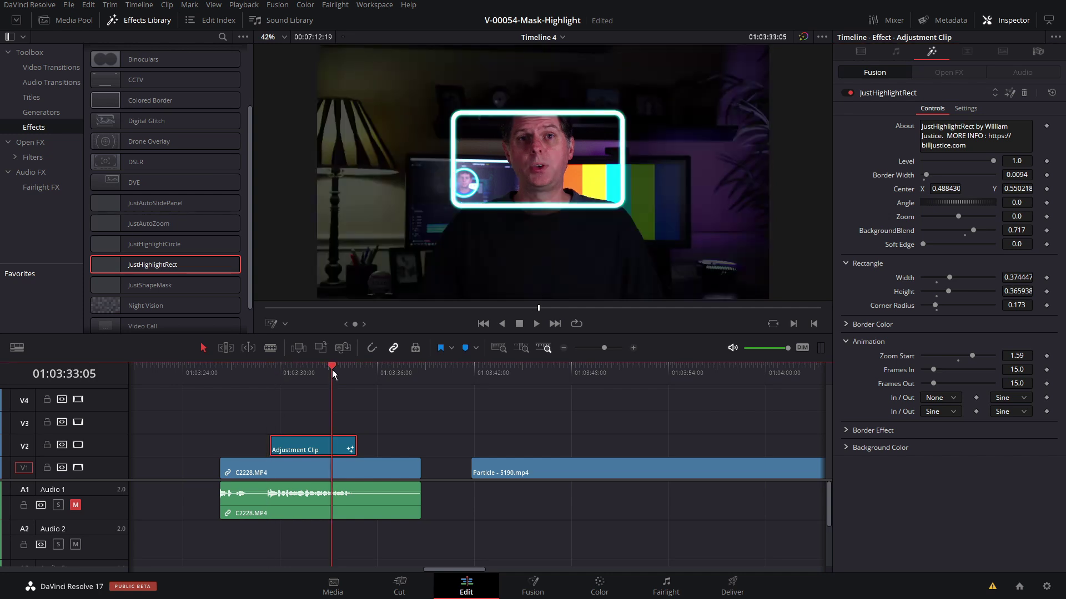
key(space)
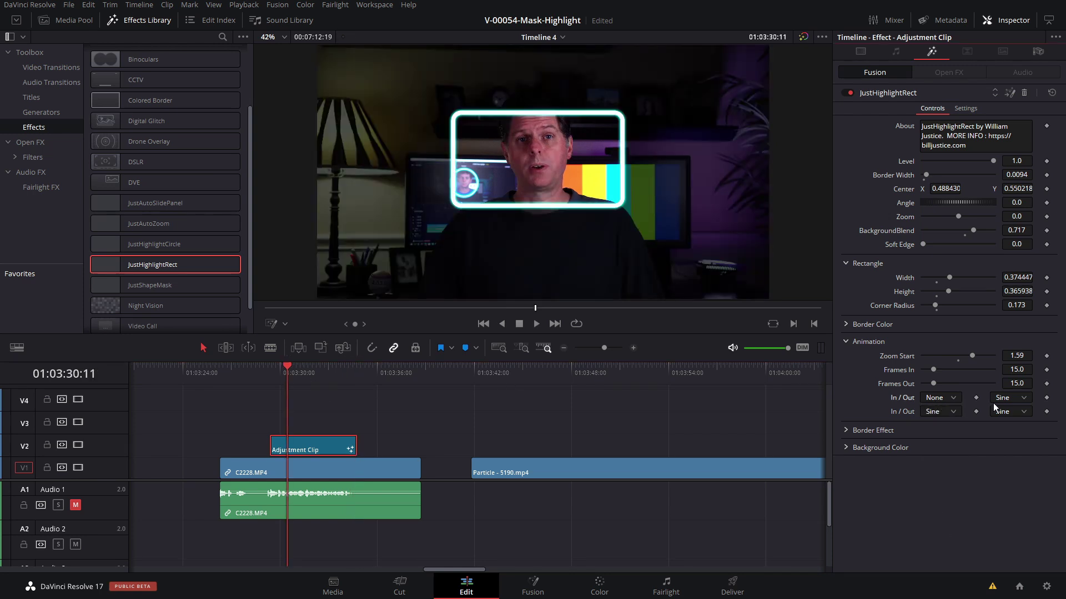
Set the first Out easing to Bounce and preview the entrance animation of the Adjustment Clip.
click(1023, 399)
click(1020, 530)
click(270, 368)
key(space)
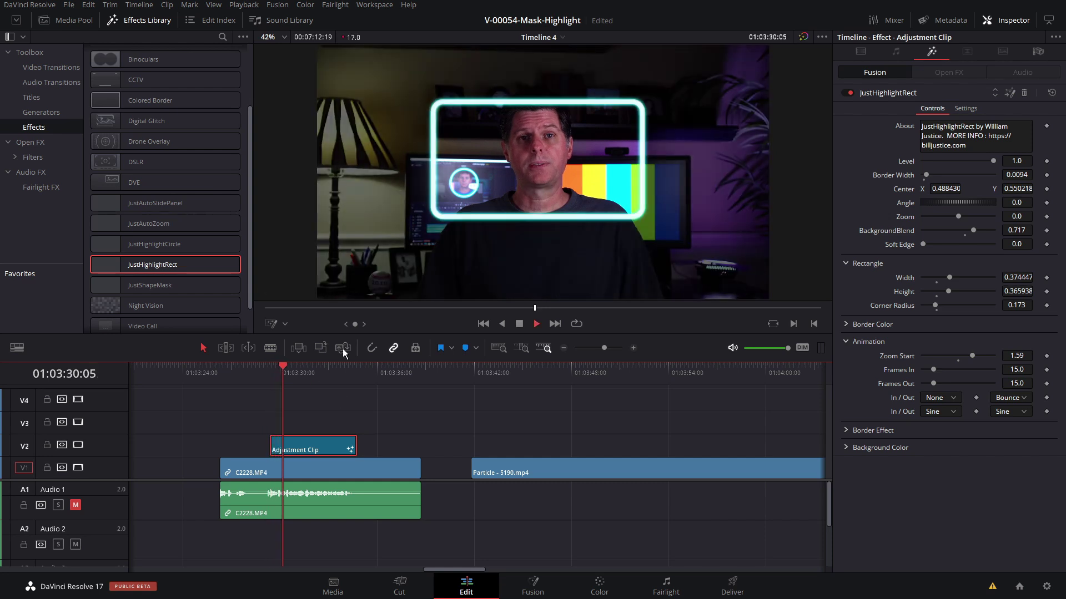
click(270, 378)
click(266, 365)
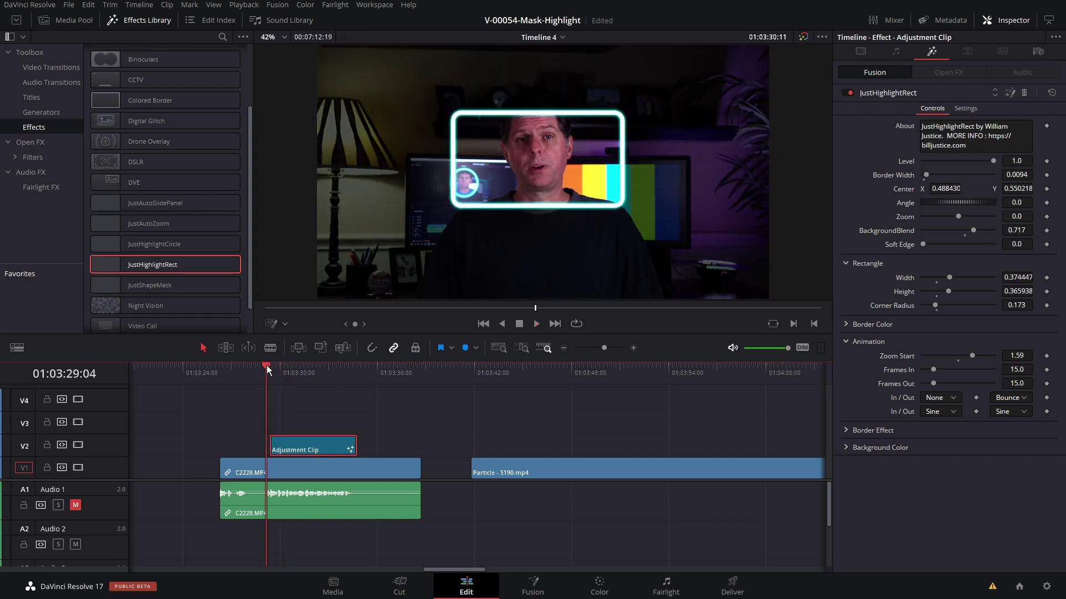
key(space)
Set the second In / Out easing pair to Back and None, and preview the highlight's exit at the end of the Adjustment Clip.
click(1010, 411)
click(950, 411)
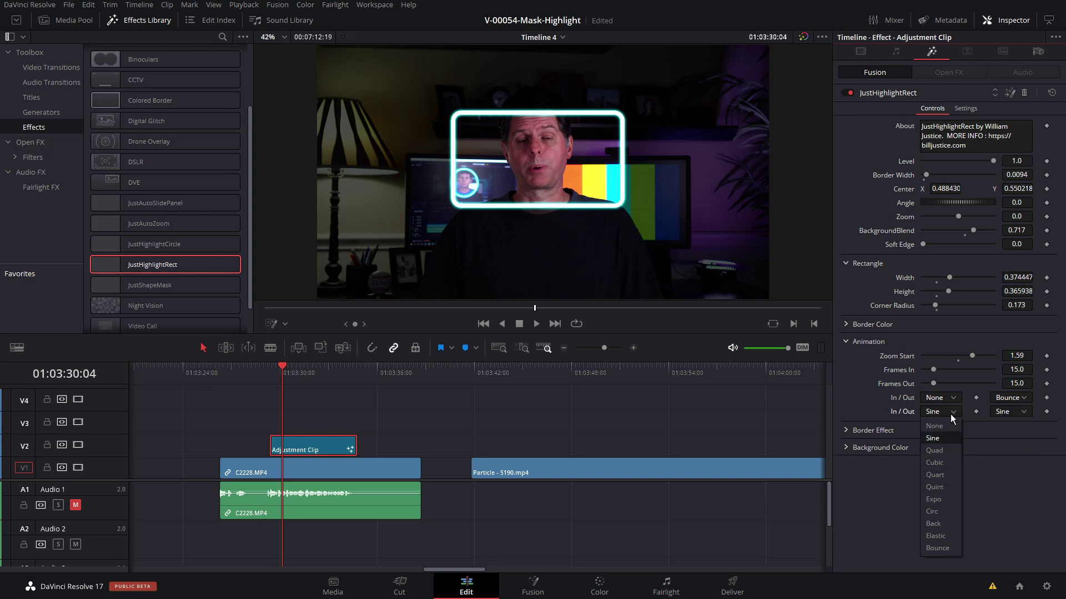
click(943, 524)
click(1020, 412)
click(1020, 425)
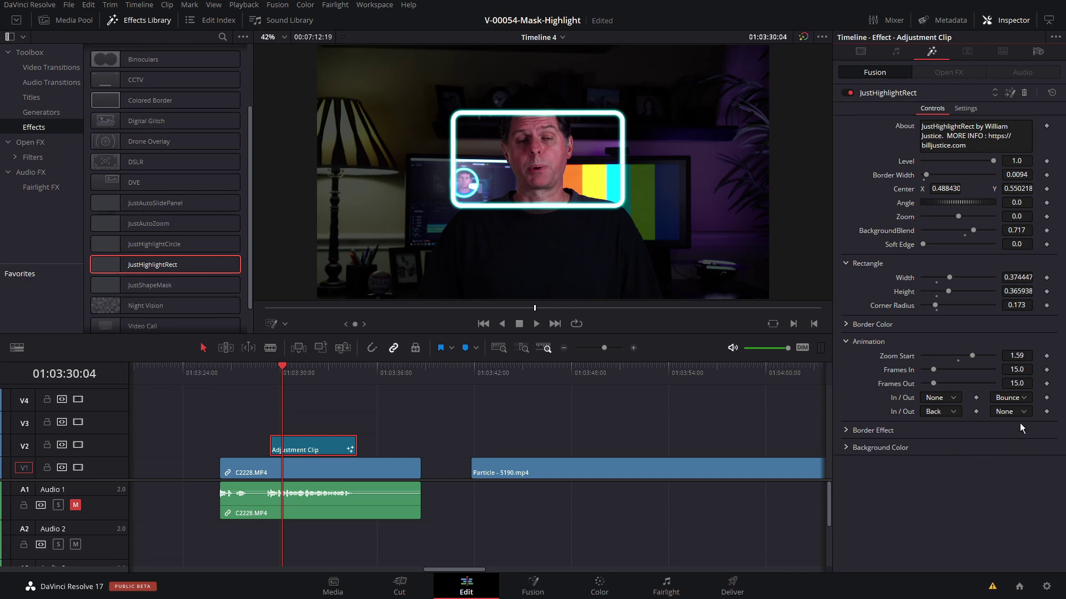
click(345, 365)
key(space)
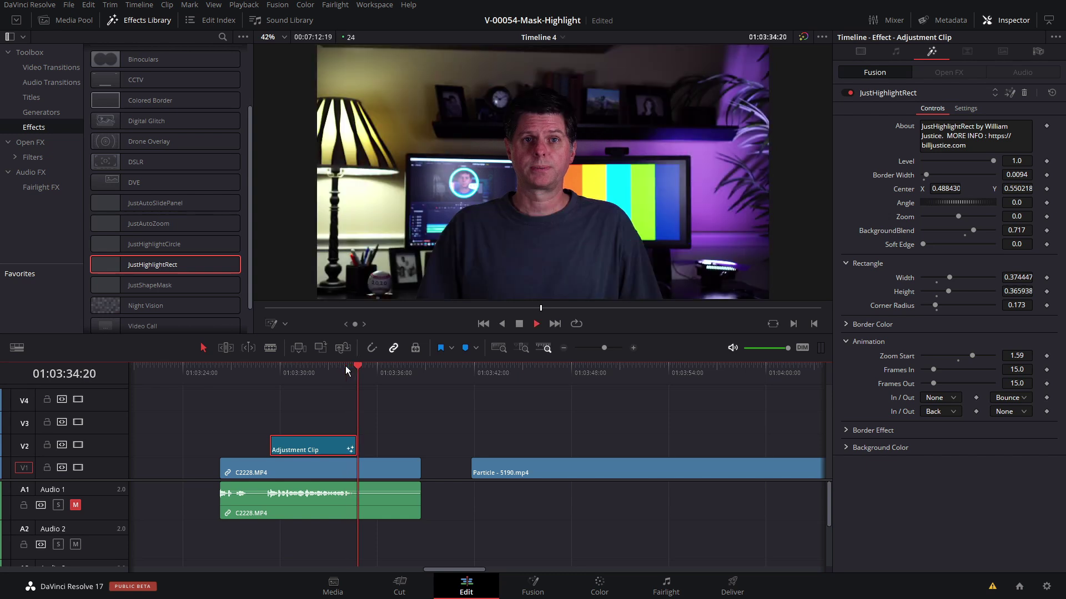
click(345, 366)
drag(346, 366, 321, 376)
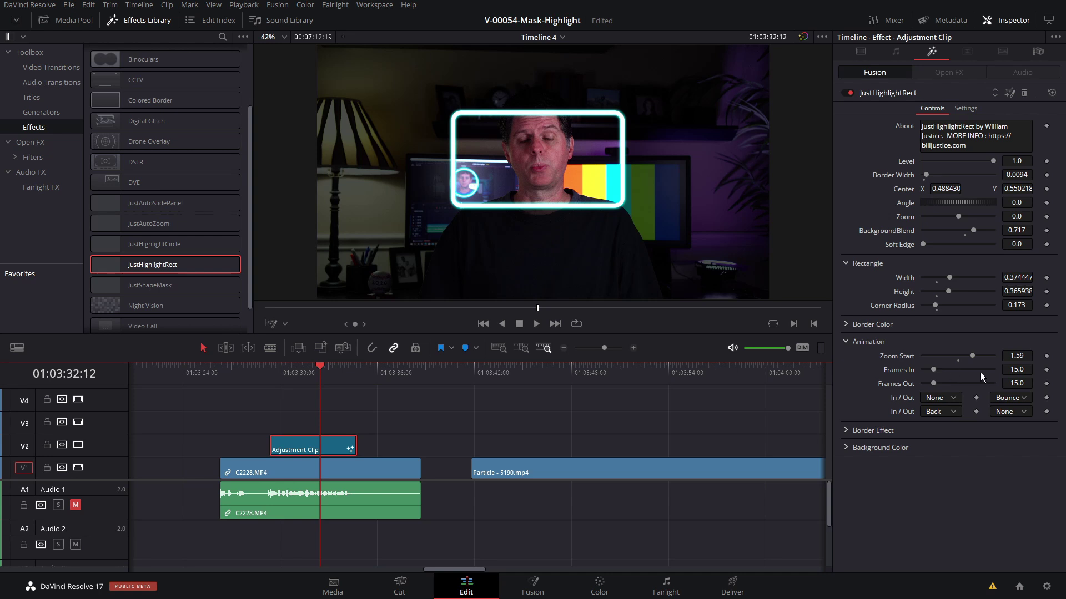
Set the Border Effect's Soft Edge to 0.0016, Gain to 0.669 and Glow Size to 23.6.
click(855, 342)
click(851, 361)
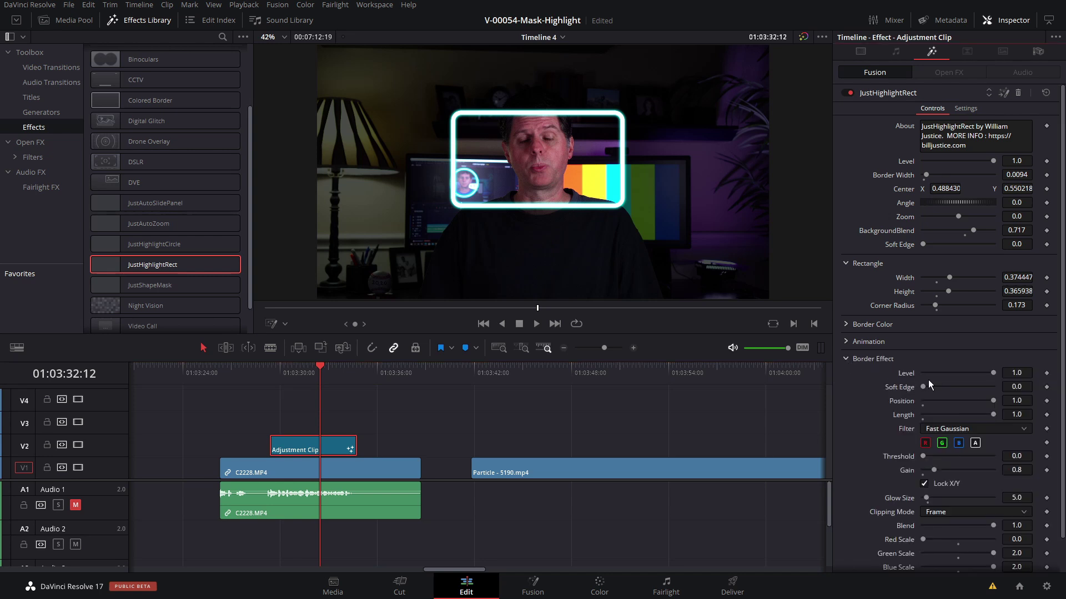
mouse_move(923, 387)
mouse_down()
mouse_move(934, 389)
mouse_move(923, 388)
mouse_up()
mouse_move(992, 401)
mouse_down()
mouse_move(970, 418)
mouse_move(959, 409)
mouse_move(1030, 410)
mouse_move(986, 416)
mouse_move(1003, 415)
mouse_up()
scroll(913, 430, down, 1)
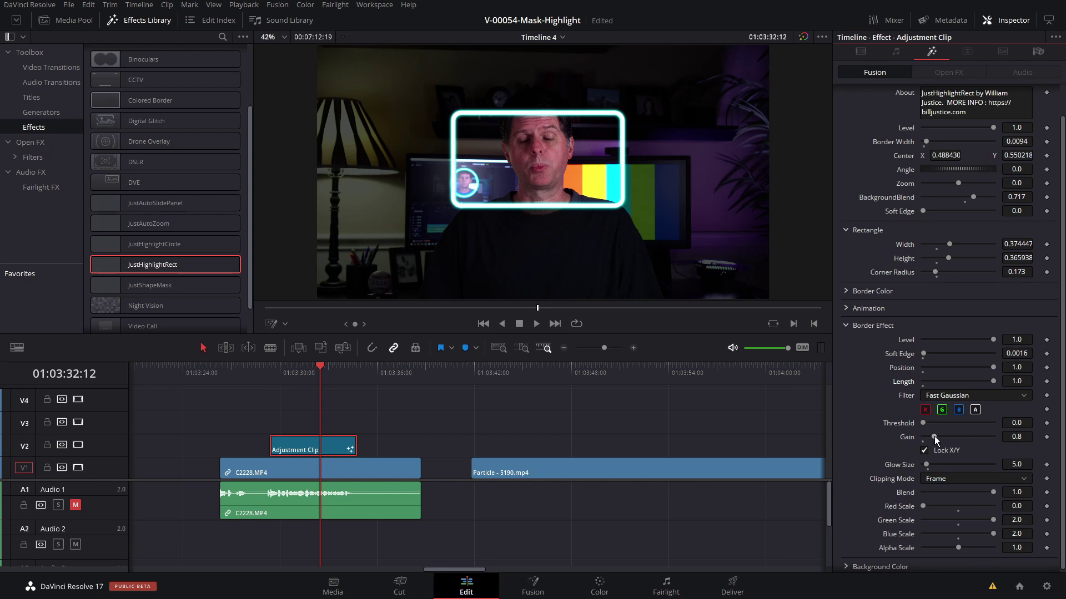
mouse_move(935, 439)
mouse_down()
mouse_move(959, 440)
mouse_move(939, 469)
mouse_move(949, 439)
mouse_move(922, 439)
mouse_move(922, 467)
mouse_move(931, 440)
mouse_move(939, 468)
mouse_move(932, 439)
mouse_up()
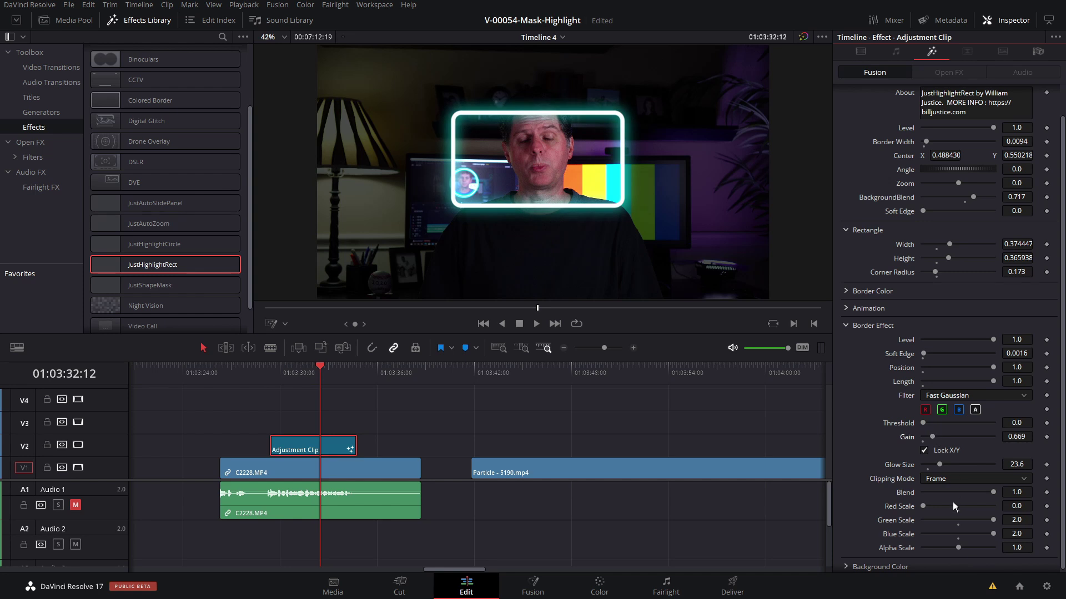
Make the border glow green with Red Scale 0, Green Scale 2.0 and Blue Scale 0, using Gain 1.063 and Glow Size 33.9.
drag(923, 509, 904, 521)
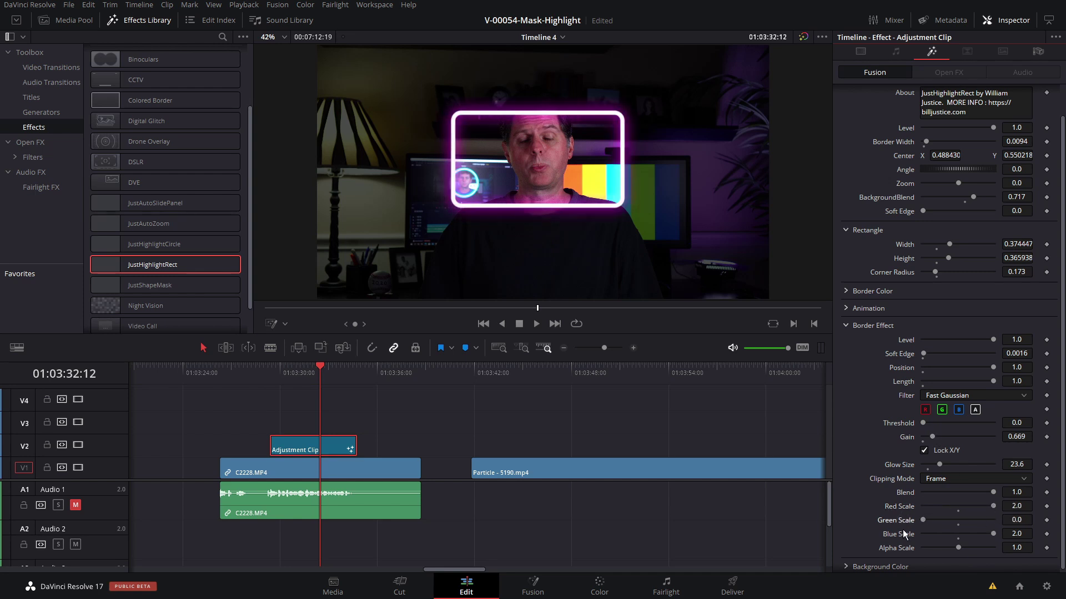
drag(993, 534, 923, 534)
drag(939, 465, 938, 440)
mouse_move(923, 520)
mouse_down()
mouse_move(996, 520)
mouse_move(924, 518)
mouse_move(996, 533)
mouse_move(916, 534)
mouse_up()
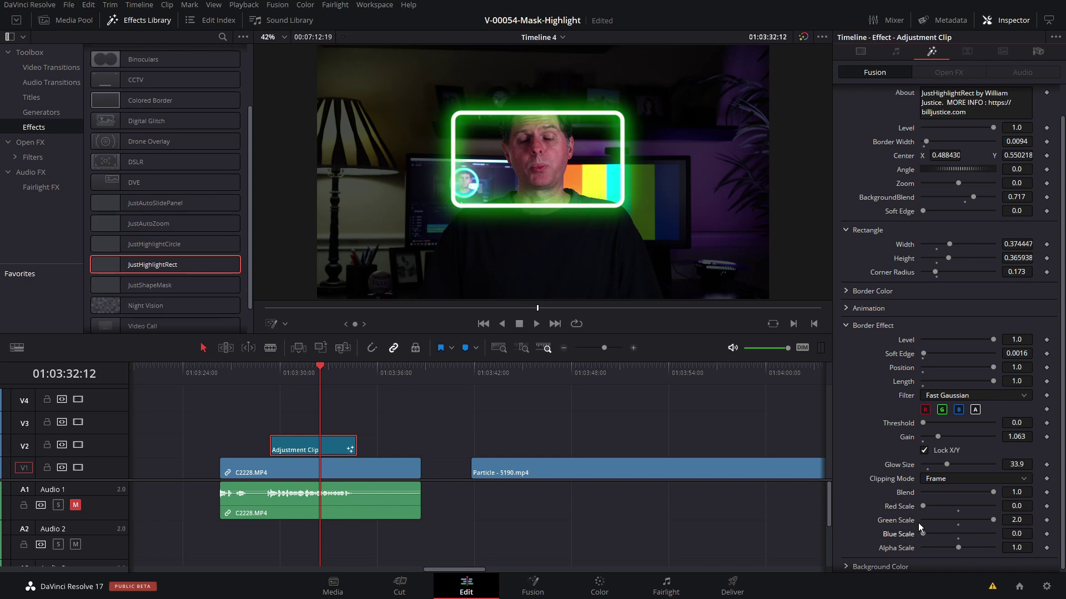
Change the background color to dark green with Hue 0.264, Sat 0.886 and Value 0.252, and set BackgroundBlend to 0.74.
click(861, 325)
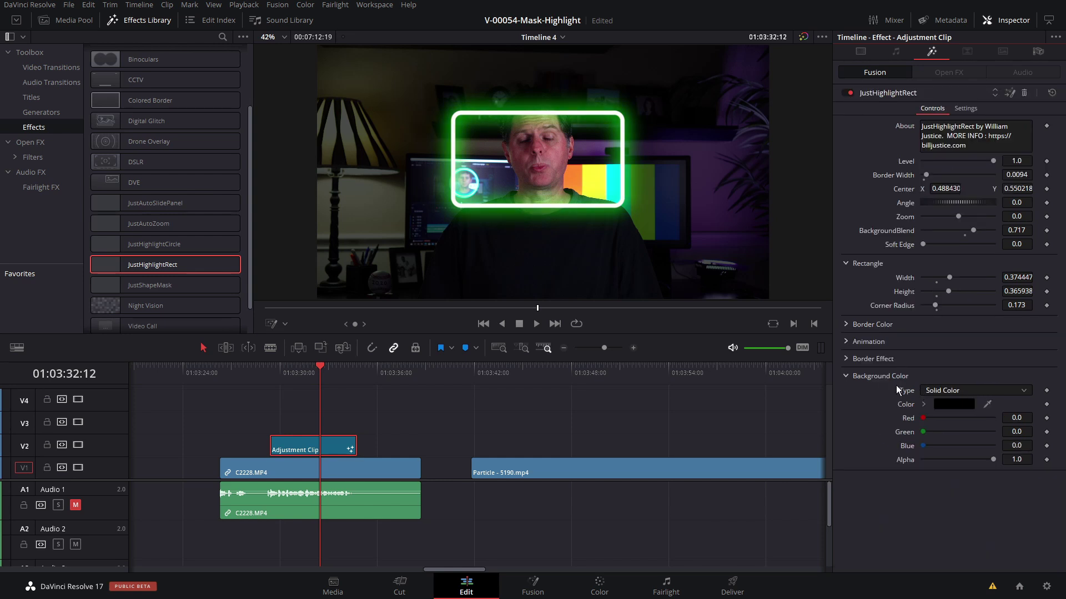
mouse_move(968, 233)
mouse_down()
mouse_move(987, 233)
mouse_move(943, 233)
mouse_move(977, 235)
mouse_up()
click(925, 411)
drag(954, 441, 924, 410)
drag(984, 433, 1014, 416)
click(1019, 436)
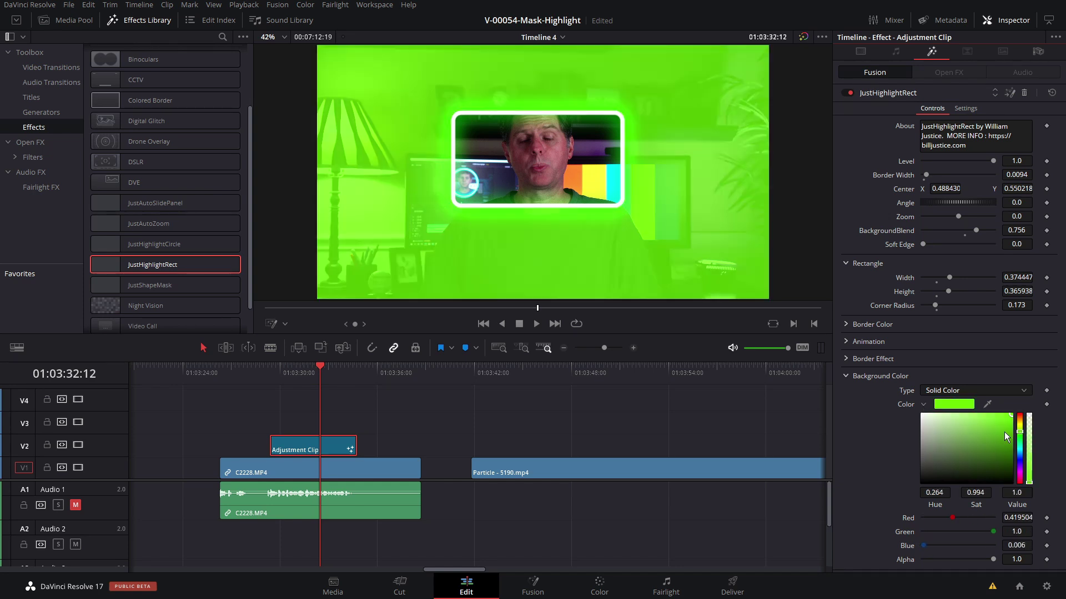
click(1006, 441)
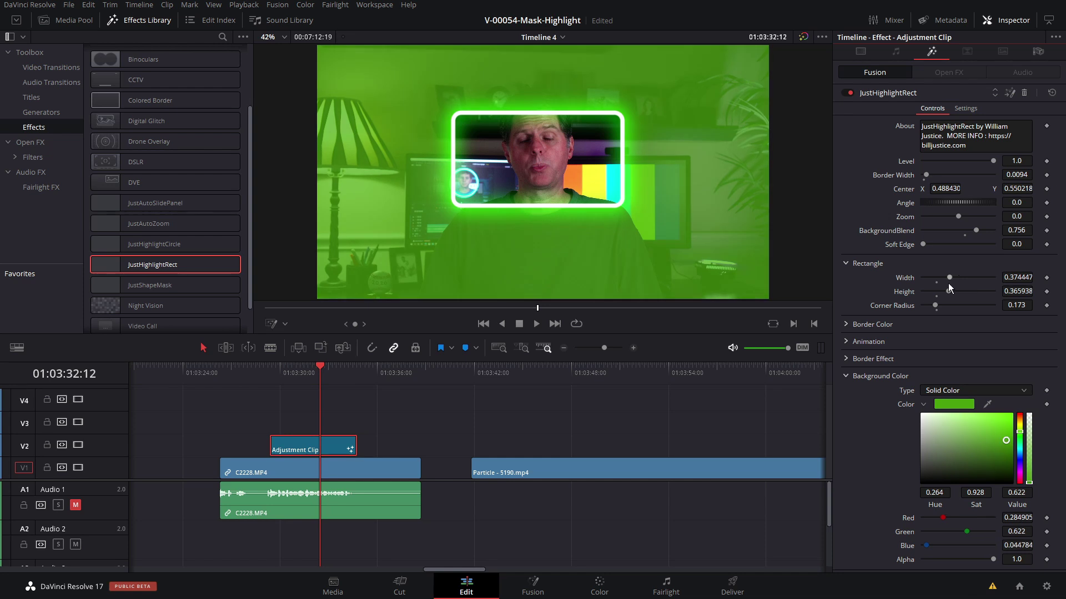
click(1003, 467)
drag(981, 231, 975, 230)
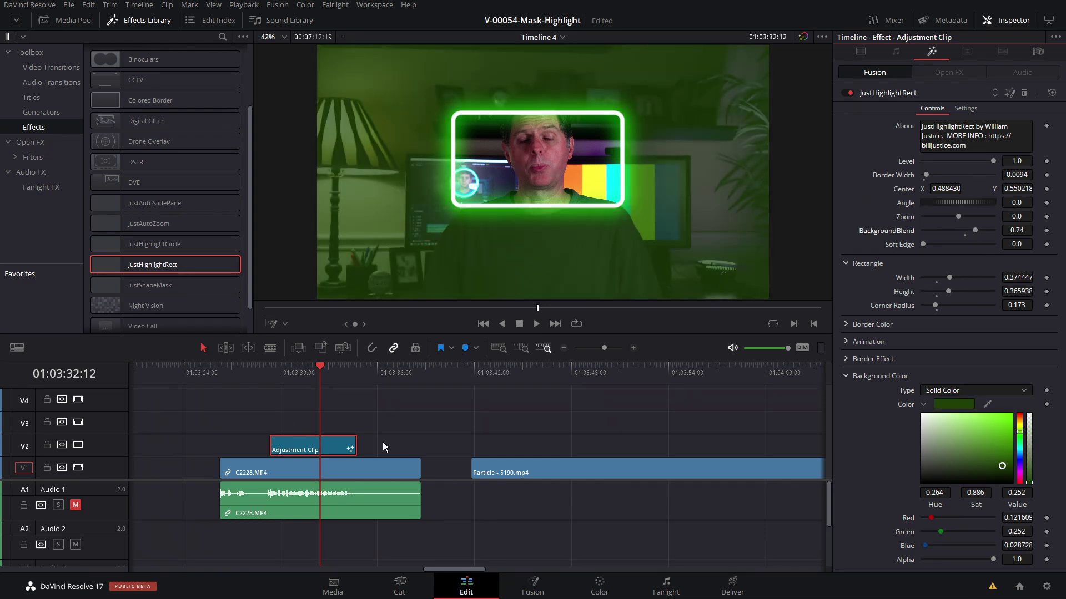
Play the green highlight's entrance from the start of the Adjustment Clip.
click(272, 374)
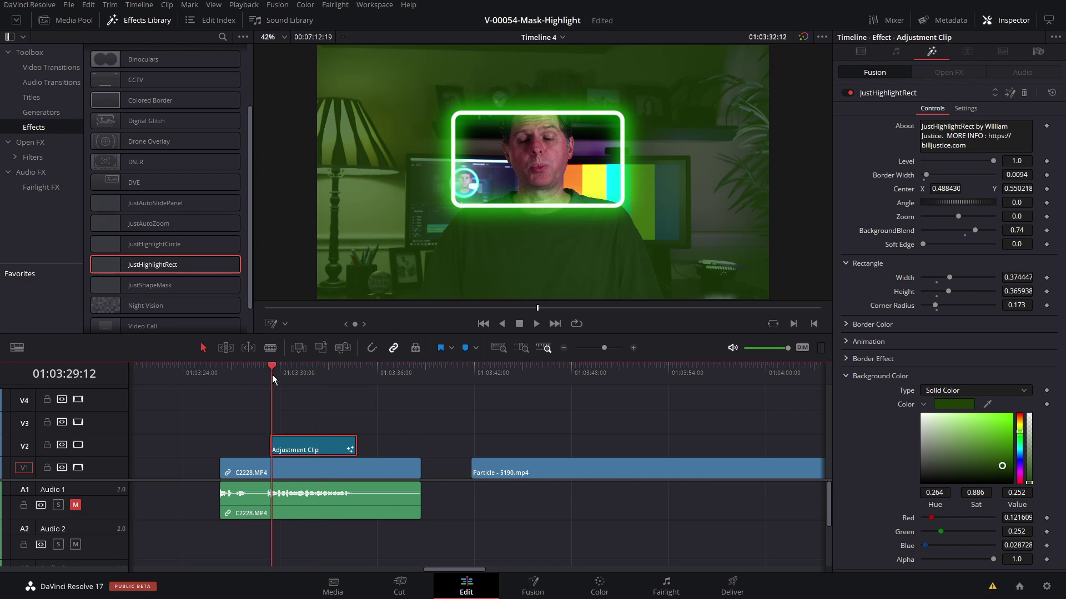
key(space)
key(space)
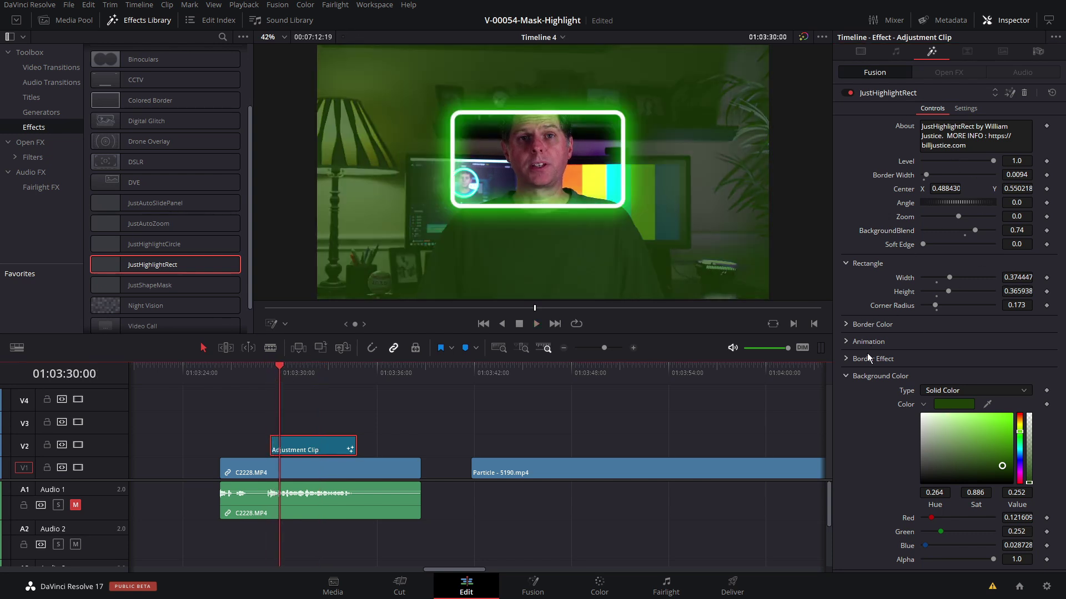
Save the customized Adjustment Clip from the timeline into the Media Pool's Master bin.
click(847, 376)
click(73, 22)
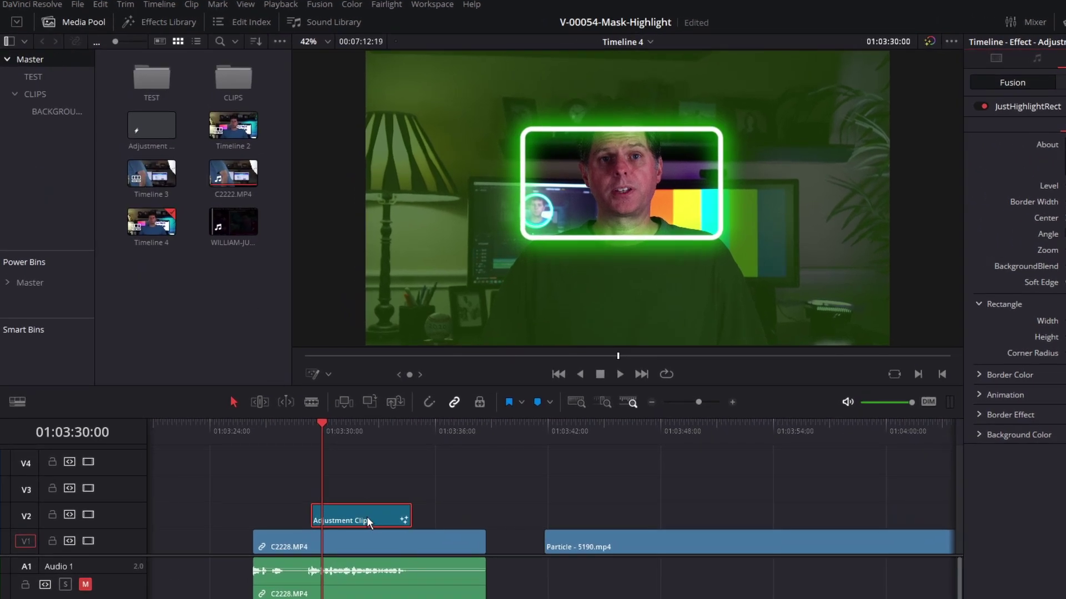
drag(368, 517, 162, 304)
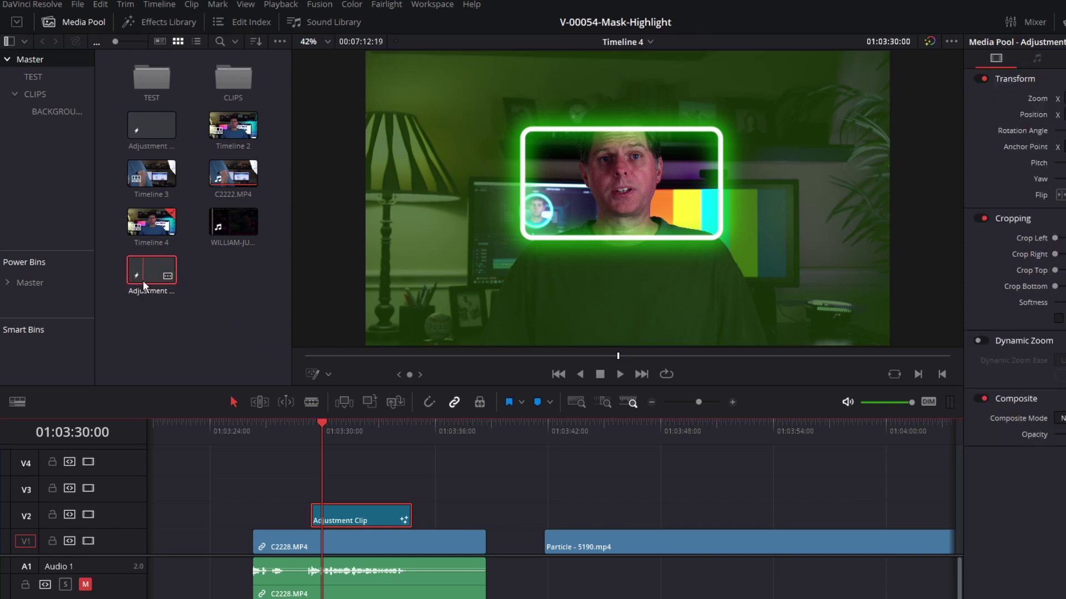
Place the saved Adjustment Clip on track V2 above the Particle - 5190.mp4 clip and scrub through it.
click(671, 431)
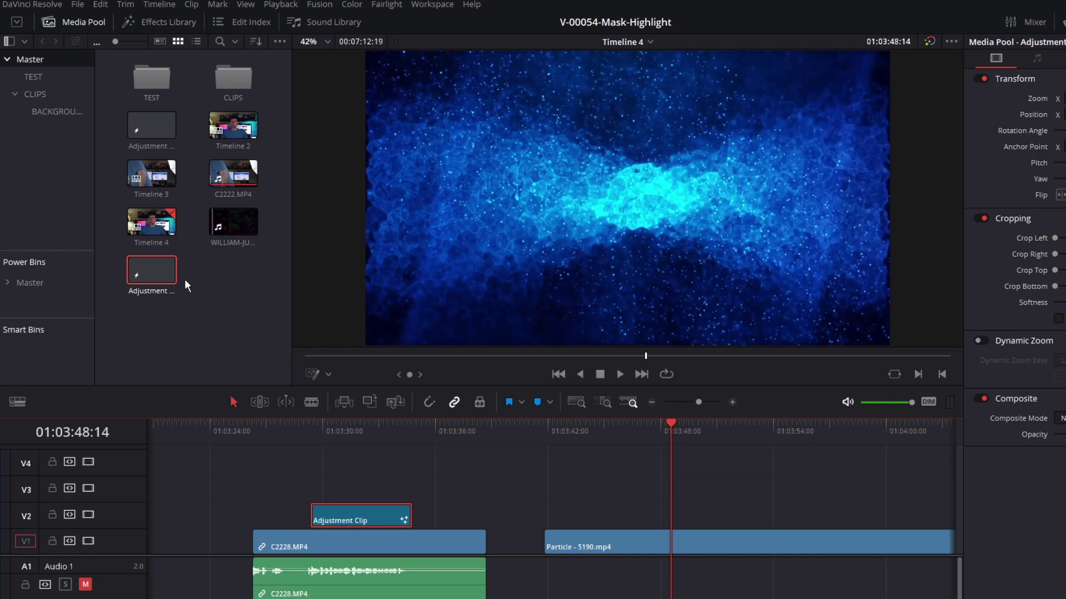
drag(150, 276, 722, 516)
drag(716, 431, 732, 432)
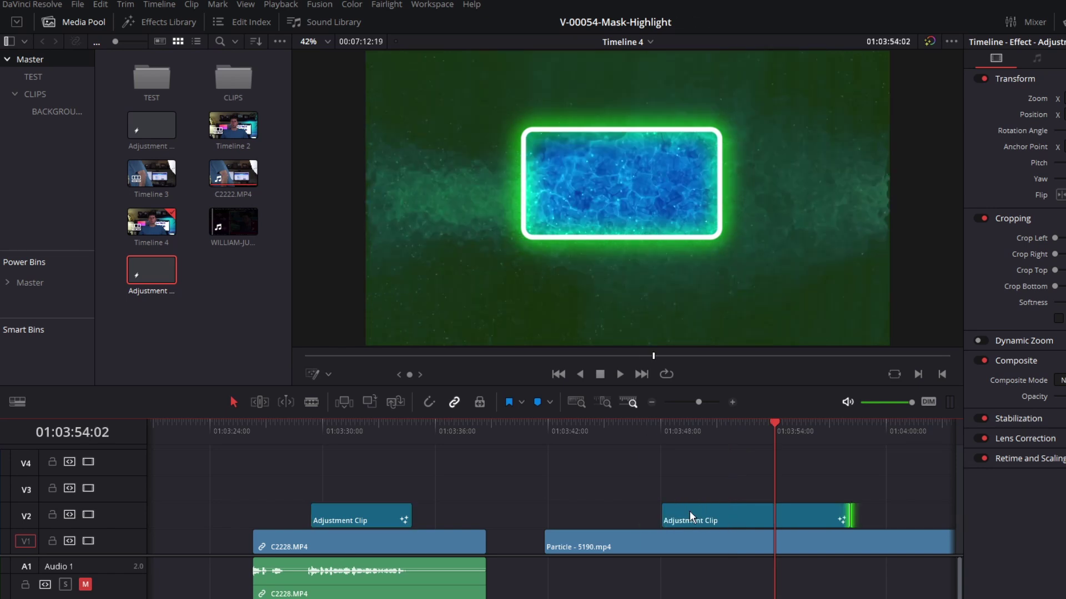
click(711, 429)
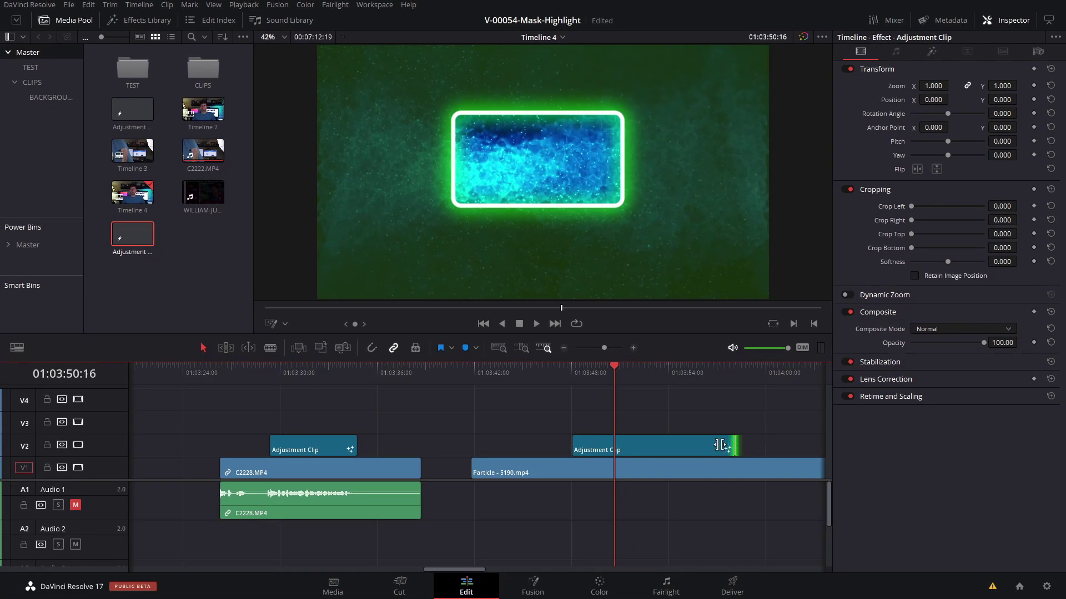
Trim the end of the new Adjustment Clip to a duration of 08:22 and select the clip.
drag(721, 445, 714, 445)
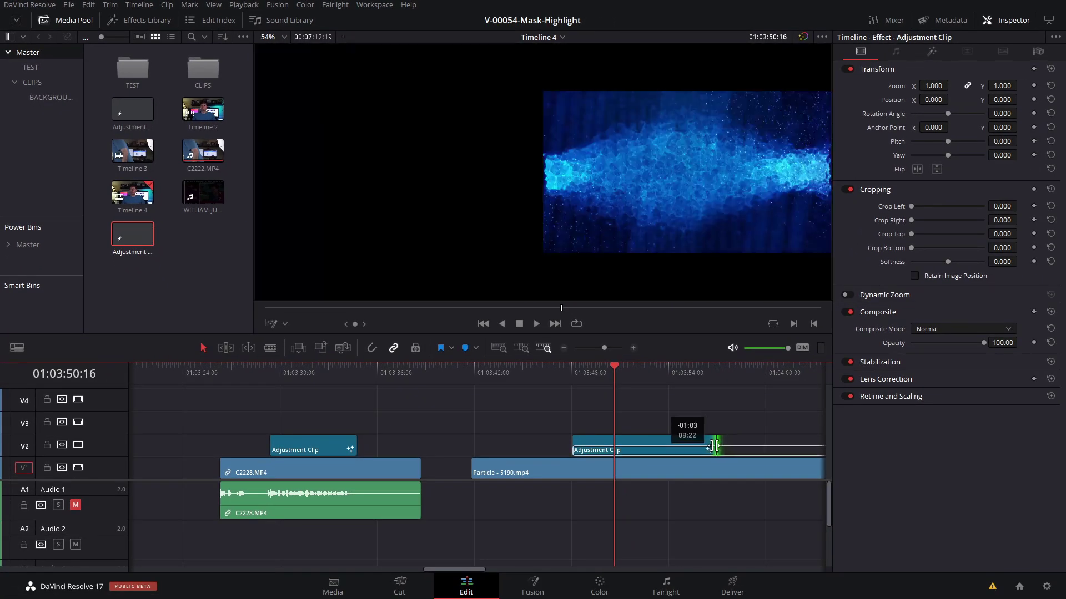
click(641, 370)
click(665, 441)
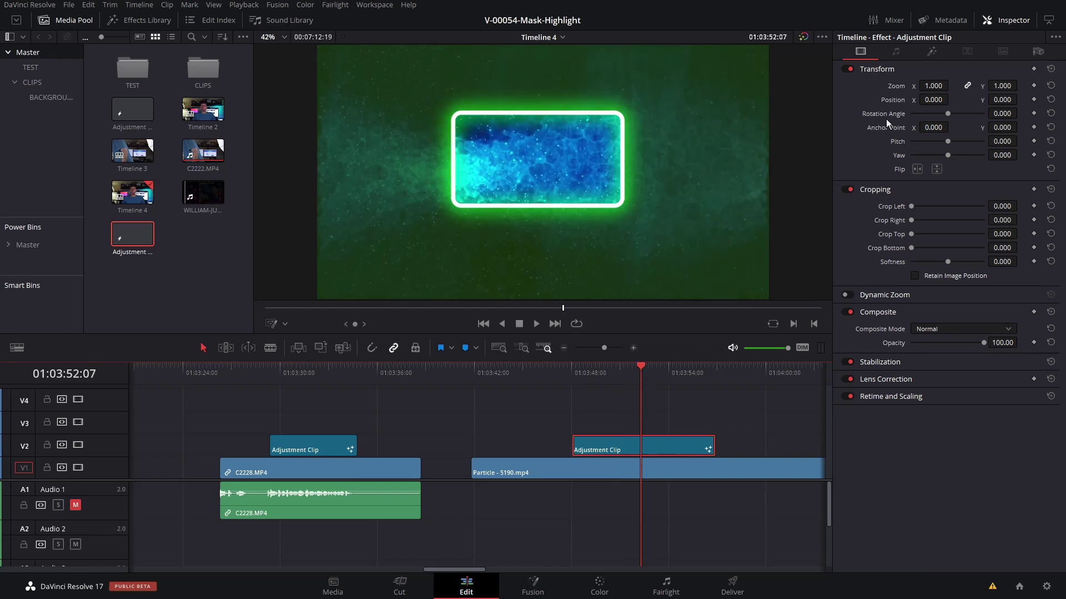
Set the selected Adjustment Clip's highlight border width to 0.0268 and its rectangle corner radius to 0.504.
click(932, 51)
drag(929, 175, 932, 175)
drag(935, 305, 958, 306)
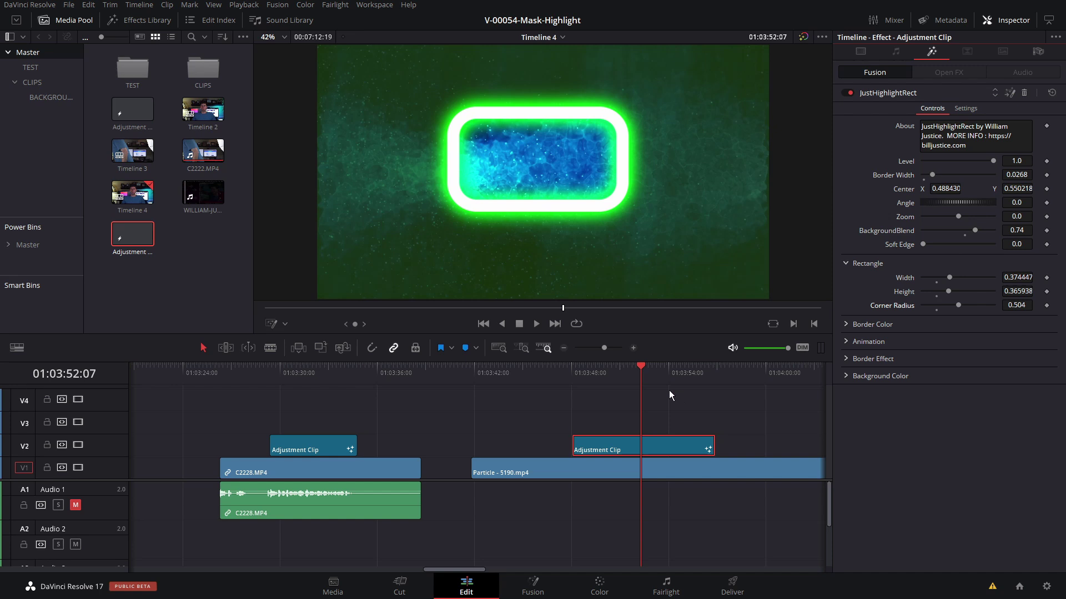
Move the rectangle highlight's Adjustment Clip earlier on V2 and place a new Adjustment Clip after it, above Particle - 5190.mp4.
drag(672, 447, 623, 451)
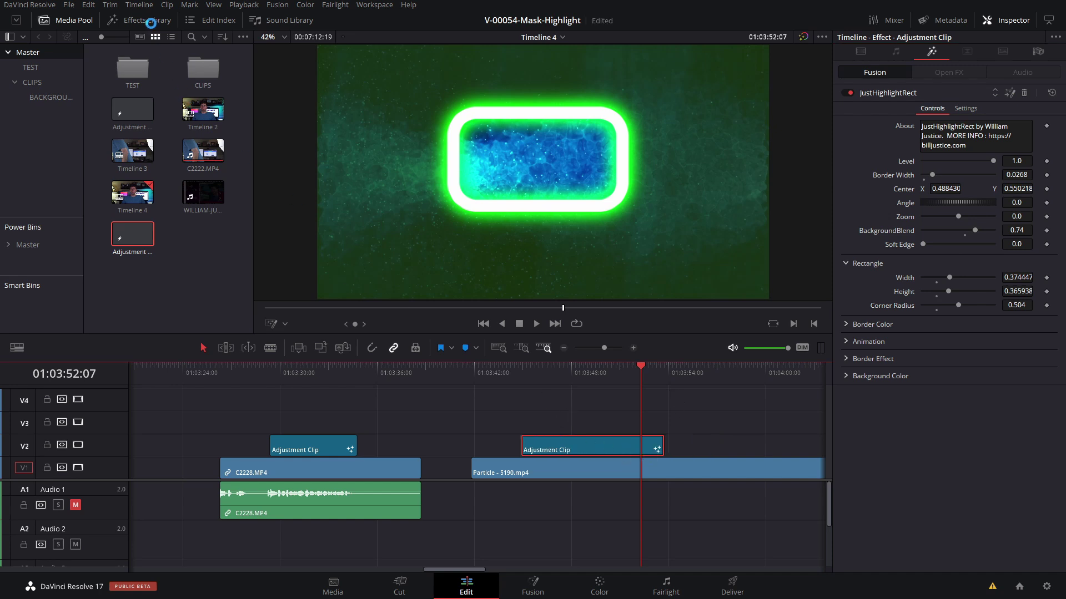
click(149, 22)
scroll(167, 106, up, 3)
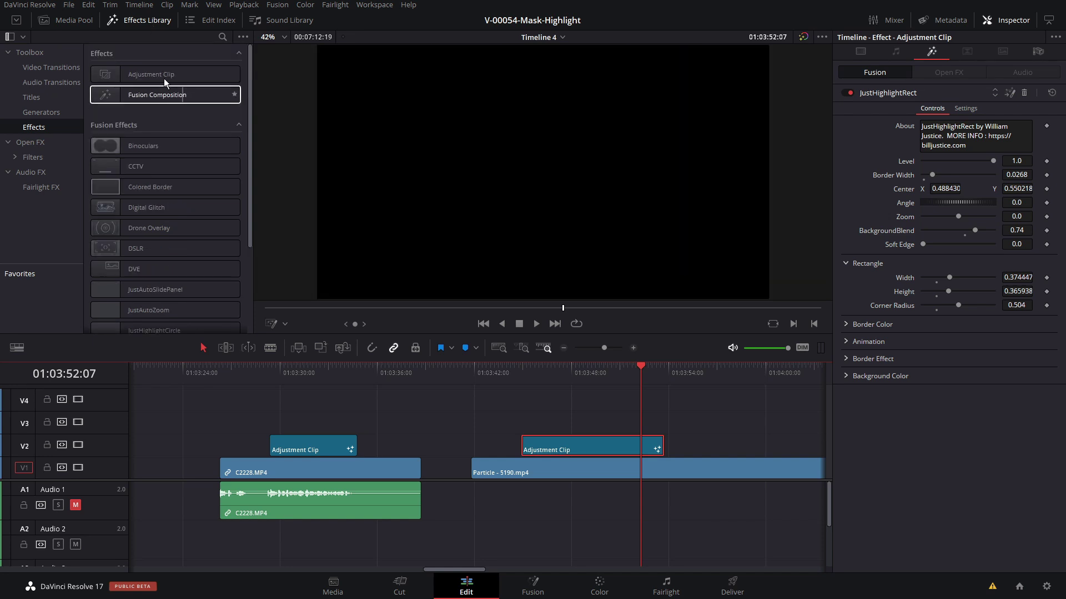
drag(167, 74, 710, 446)
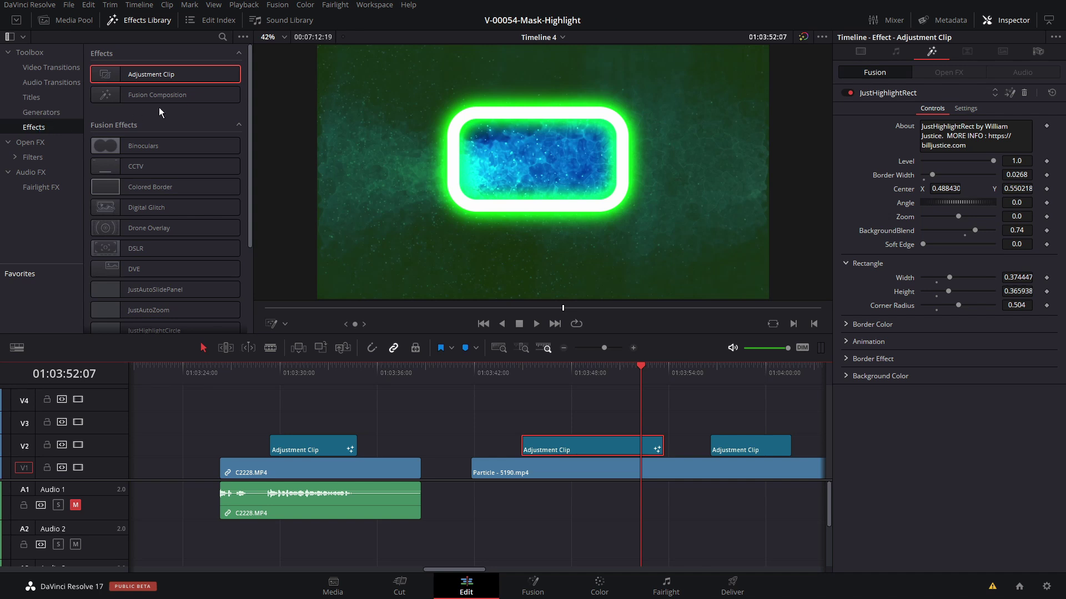
Apply the JustHighlightCircle effect to the new Adjustment Clip and preview the frame at 01:03:59:10.
scroll(161, 107, down, 5)
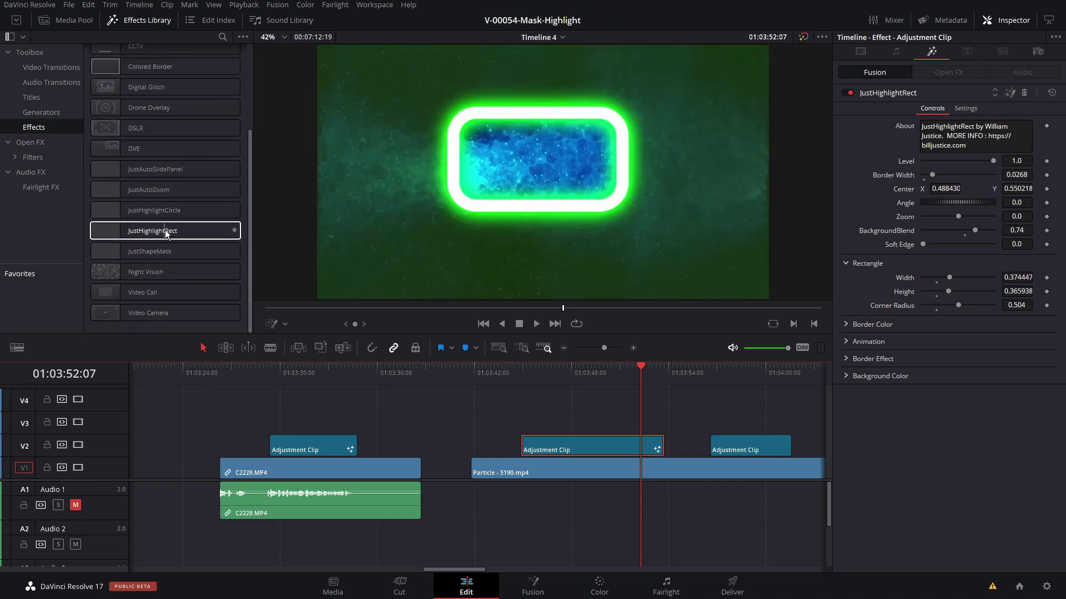
drag(162, 213, 757, 451)
click(732, 369)
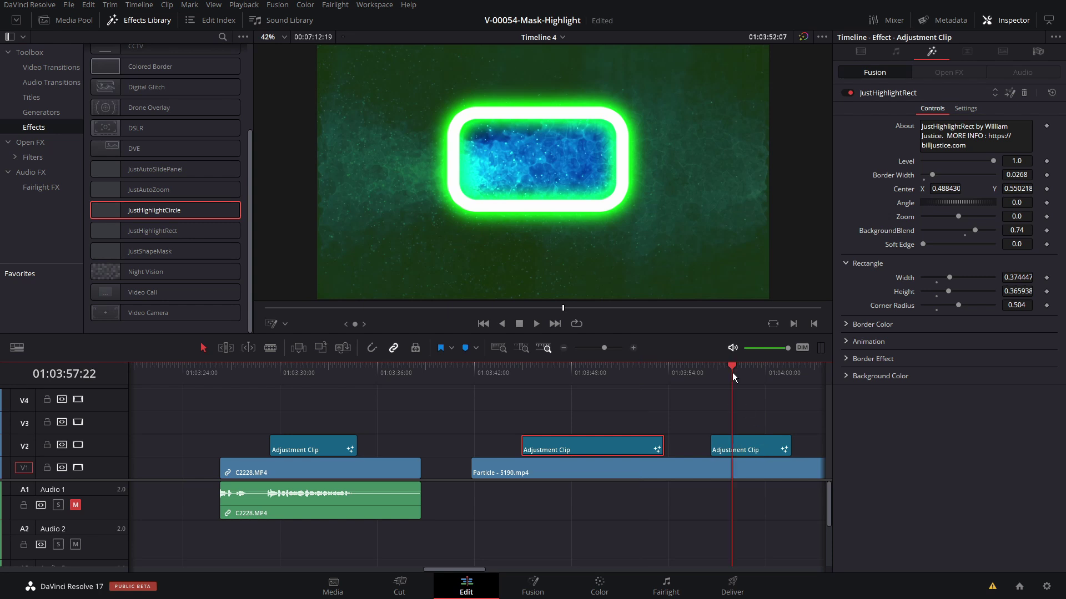
click(756, 374)
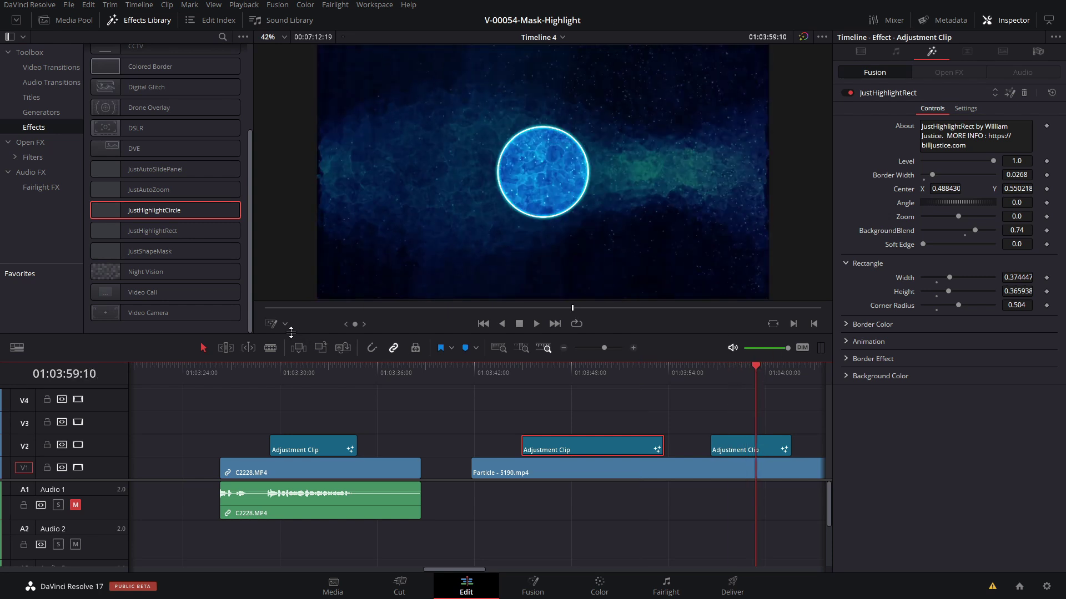
Enable the Fusion overlay for the new Adjustment Clip, enlarge the circle and move its center to 0.464373, 0.454148.
click(274, 328)
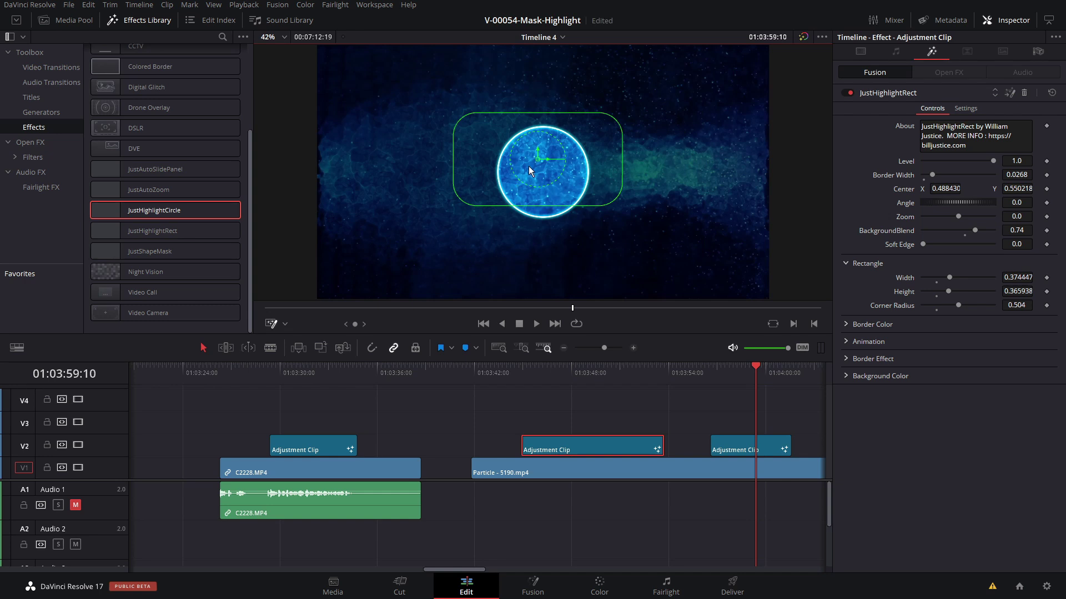
drag(532, 158, 488, 166)
click(744, 445)
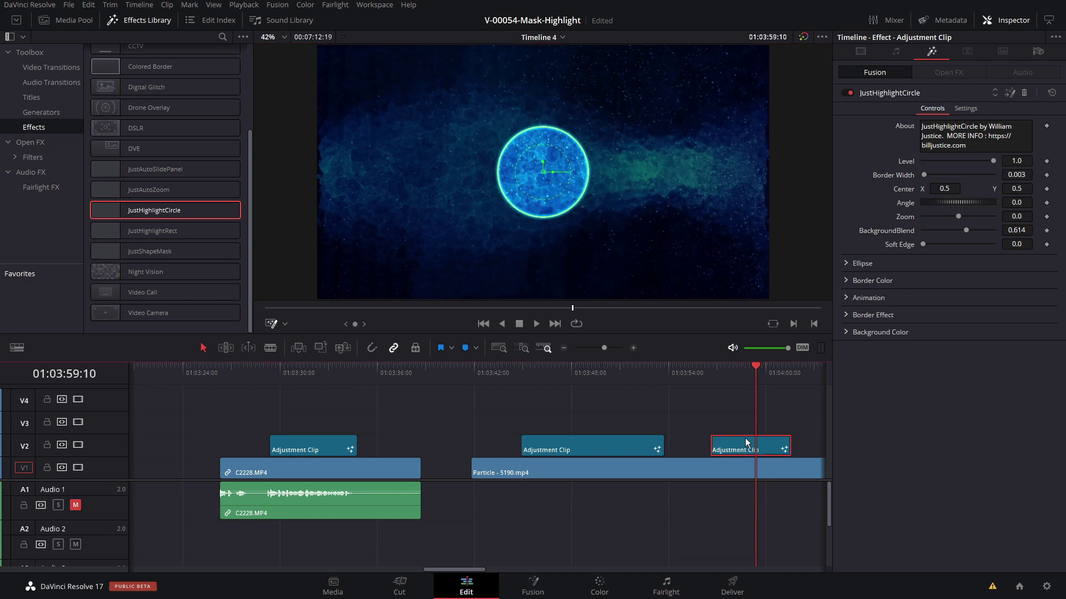
click(737, 373)
mouse_move(538, 178)
mouse_down()
mouse_move(488, 187)
mouse_move(548, 183)
mouse_up()
Play the circle highlight's entrance from the start of its Adjustment Clip and scrub through the animation.
click(711, 373)
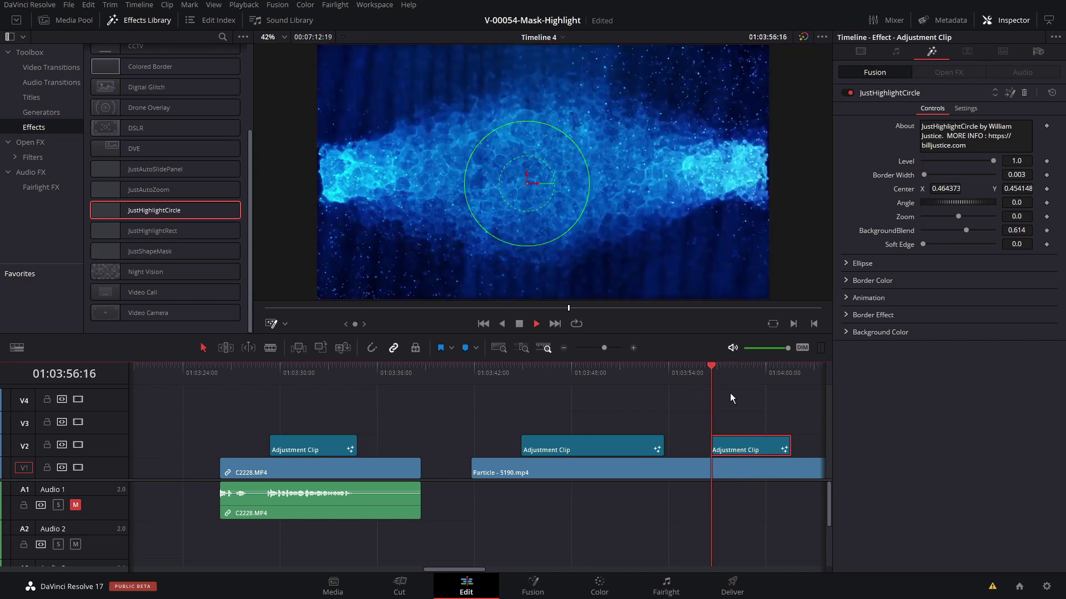
key(space)
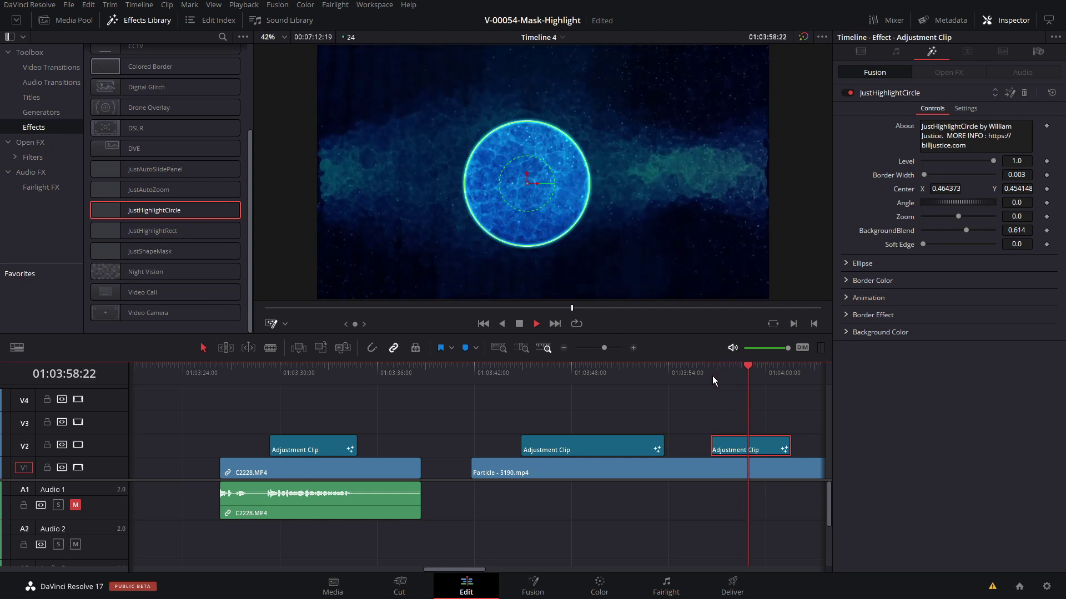
drag(711, 375, 741, 368)
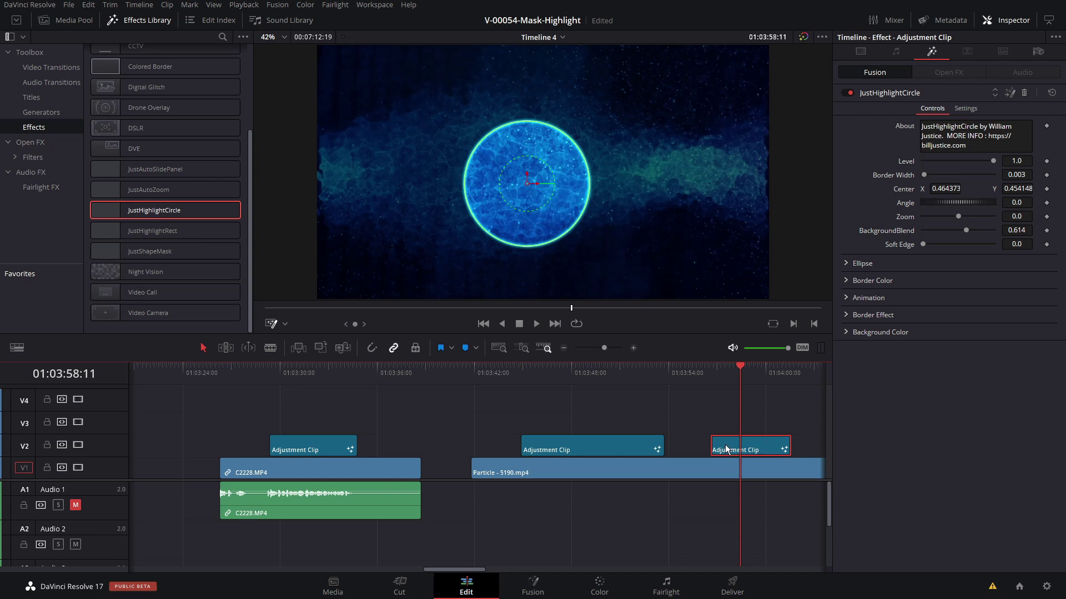
Shift the circle highlight's Adjustment Clip slightly later on V2 and replay its entrance.
mouse_move(761, 447)
mouse_down()
mouse_move(751, 451)
mouse_move(768, 453)
mouse_up()
drag(734, 367, 717, 371)
key(space)
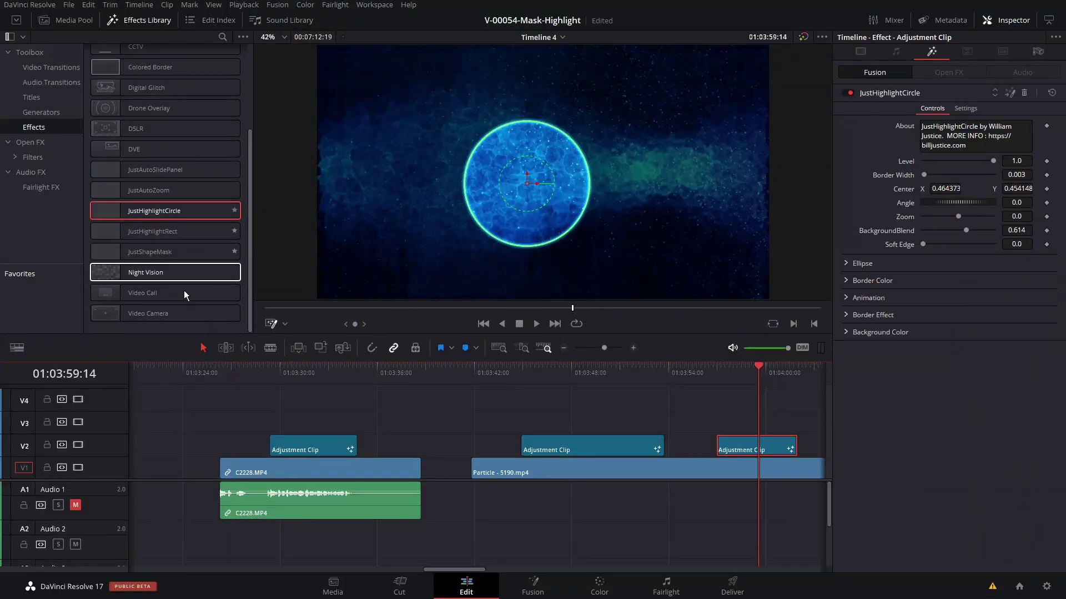
Switch to Chrome and open the Auto Timeline Effects page on billjustice.com at the Just Highlight/Zoom downloads.
click(430, 379)
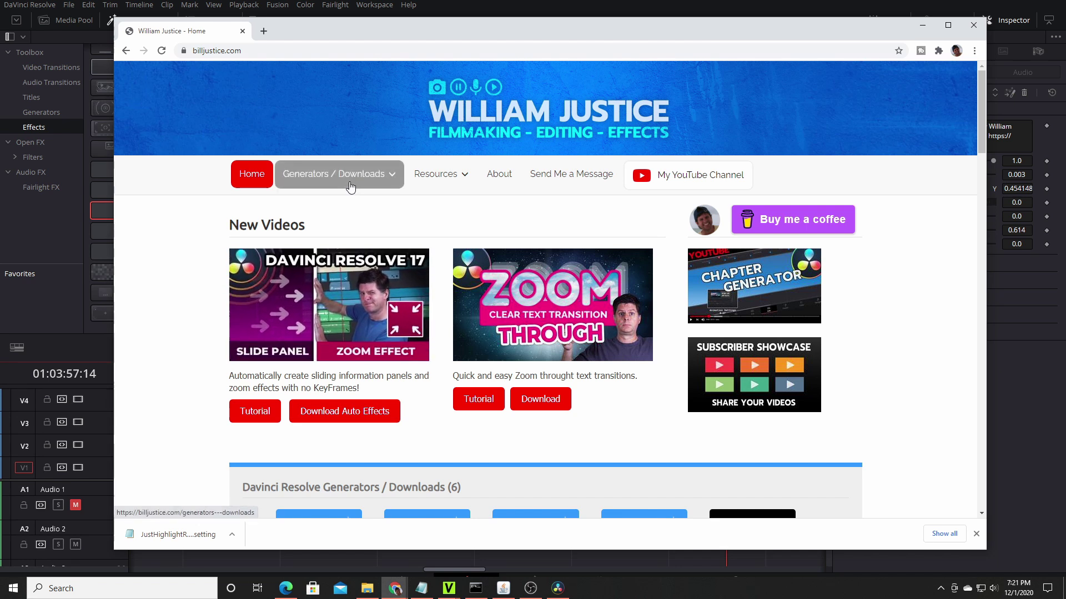
mouse_move(332, 182)
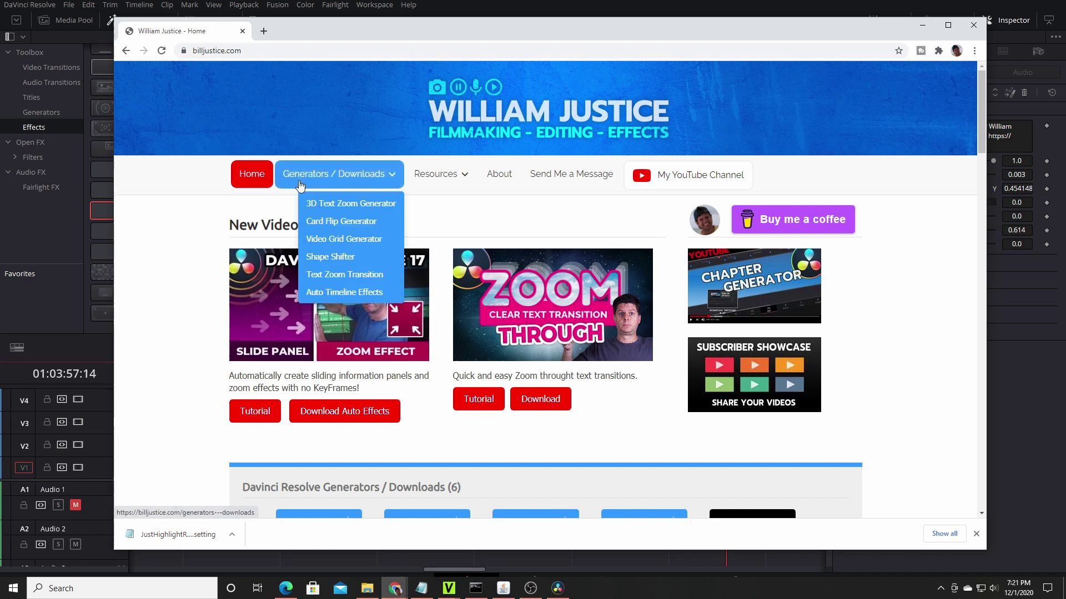
click(361, 294)
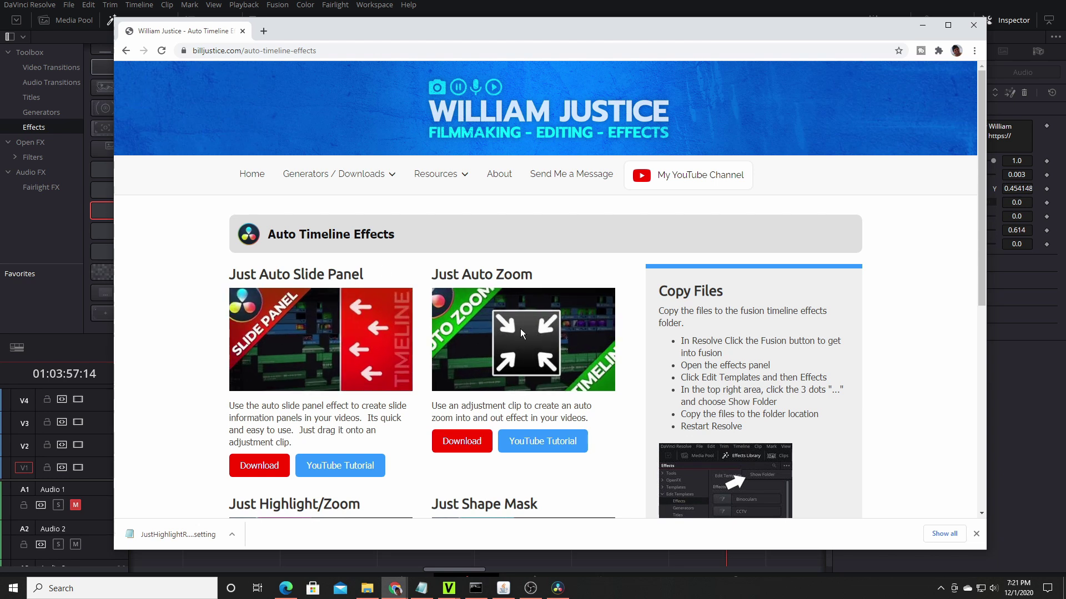
scroll(431, 297, down, 6)
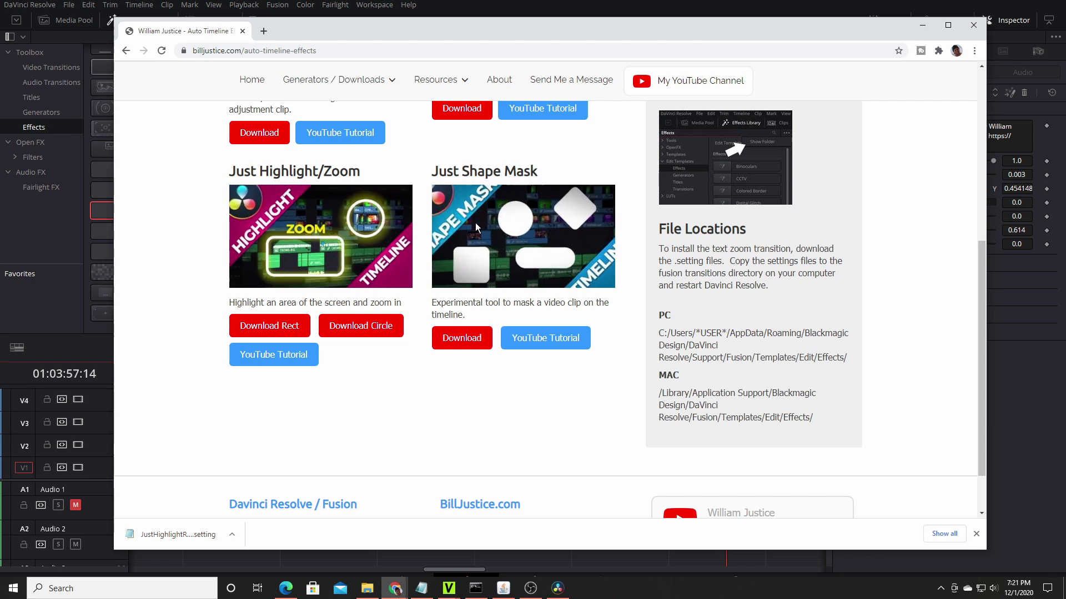
scroll(627, 345, up, 2)
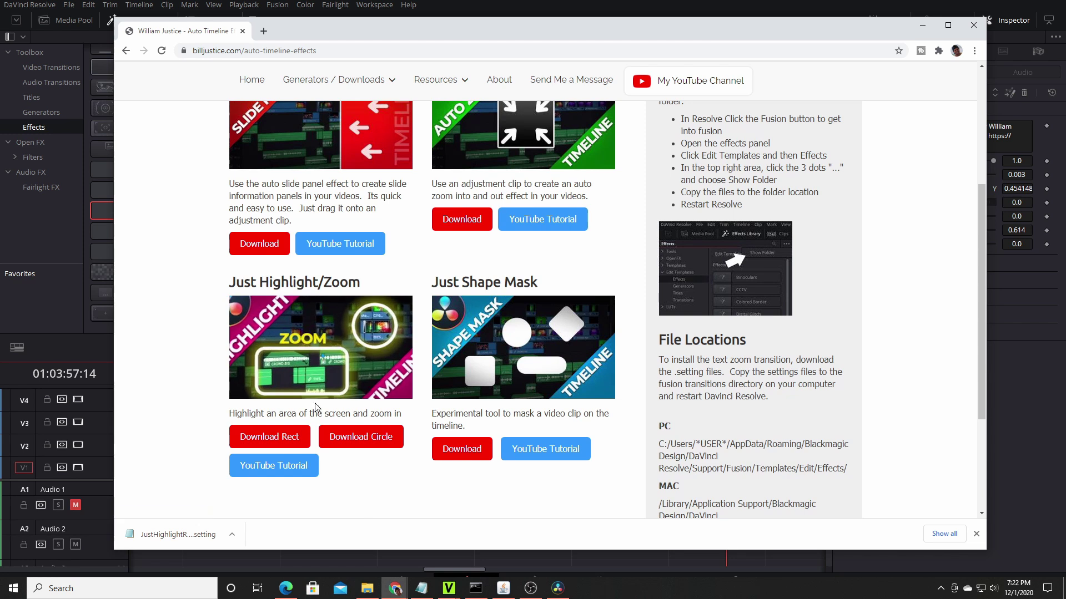
Download the rectangle and circle setting files for Just Highlight/Zoom and return to DaVinci Resolve.
click(277, 438)
click(277, 438)
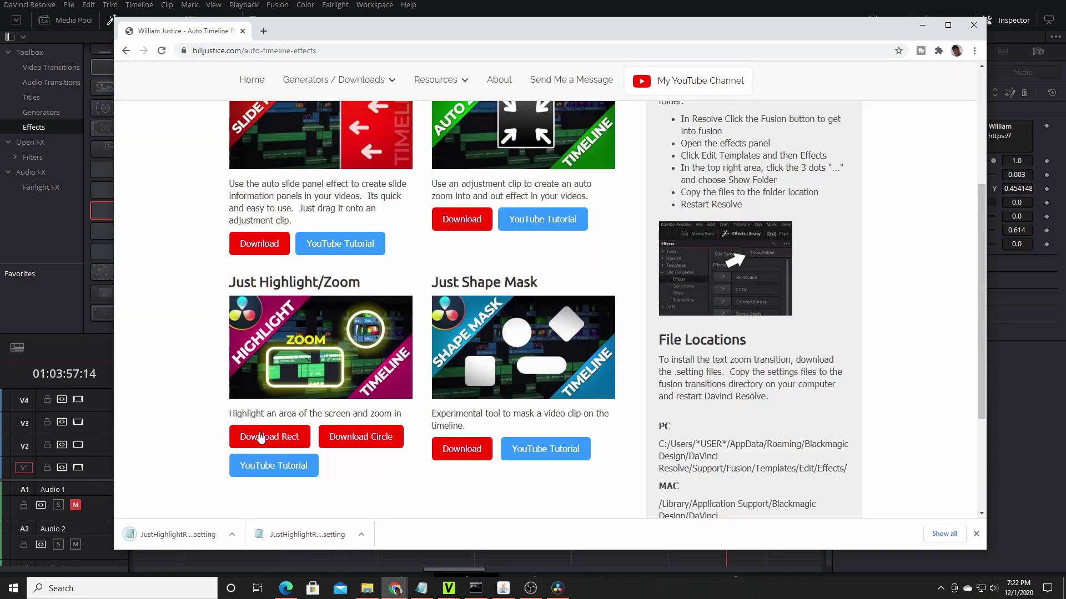
click(361, 438)
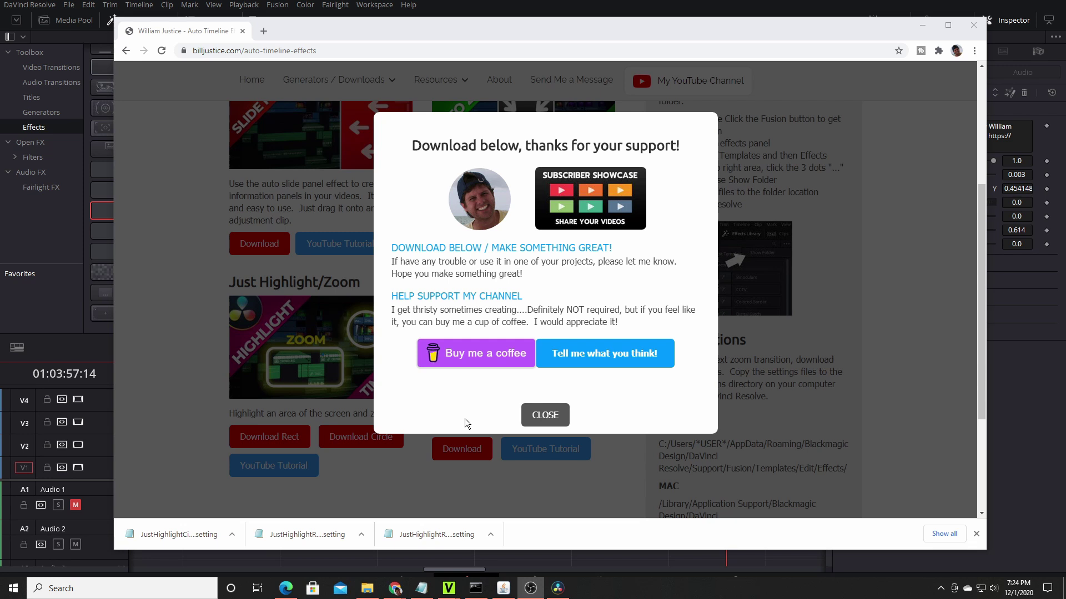
click(465, 419)
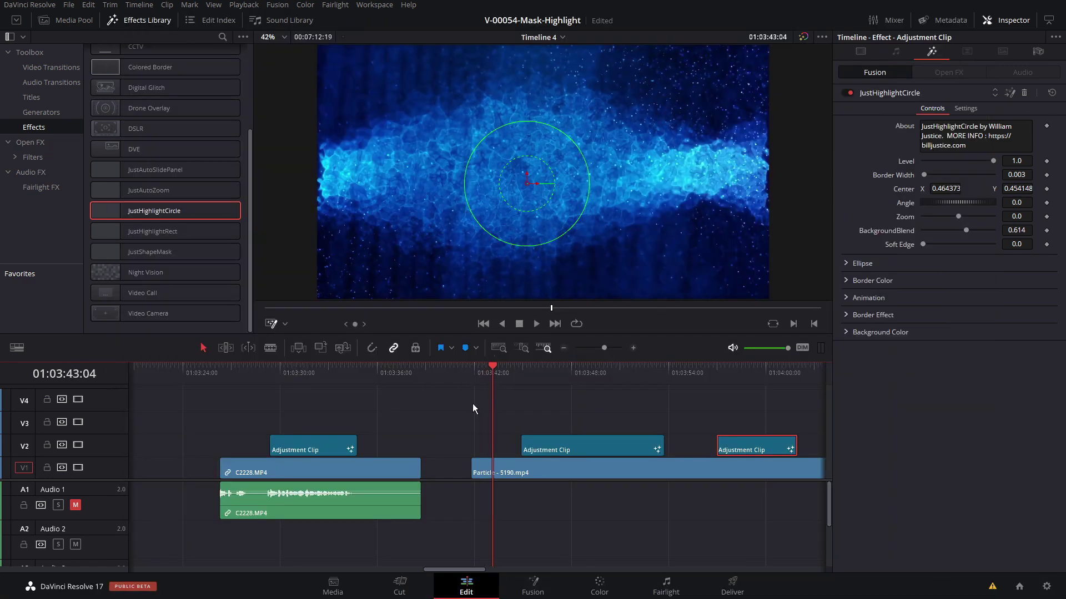
Switch to the Fusion page and show the folder of the Effects category under Edit Templates.
click(531, 590)
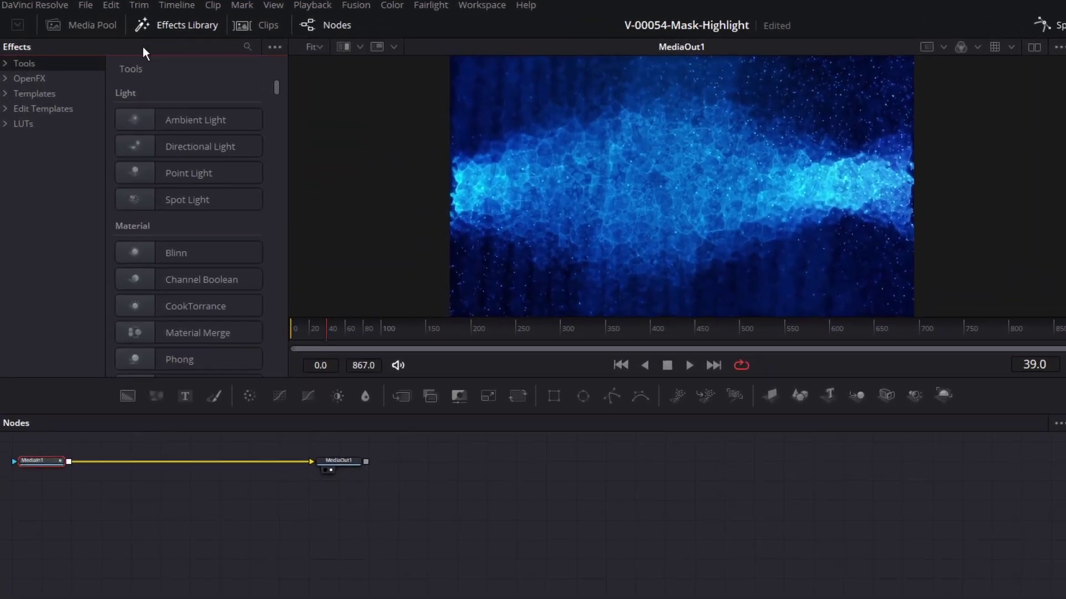
click(7, 86)
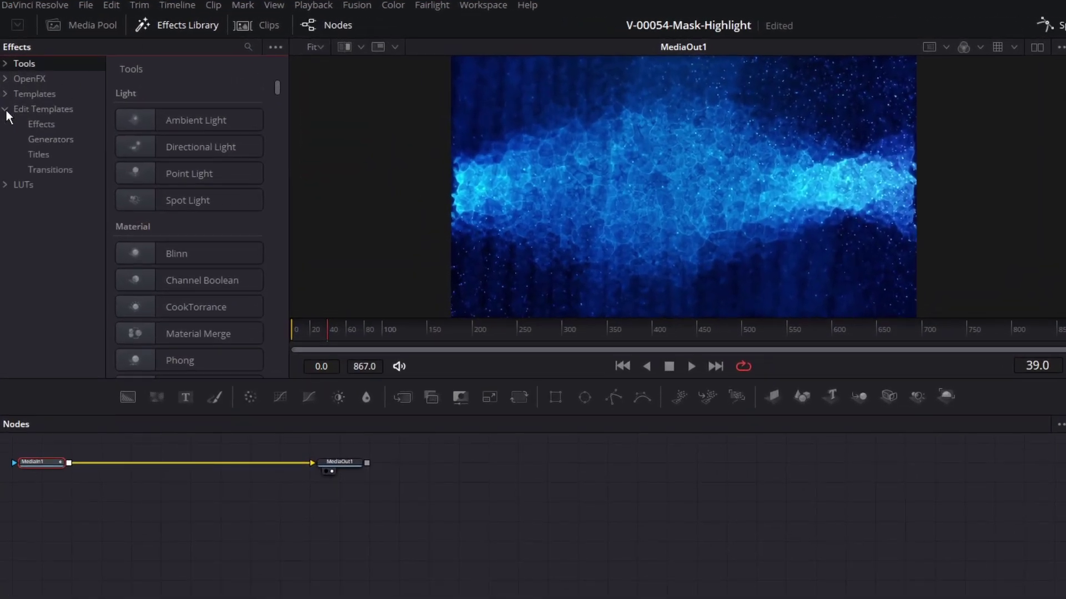
click(41, 124)
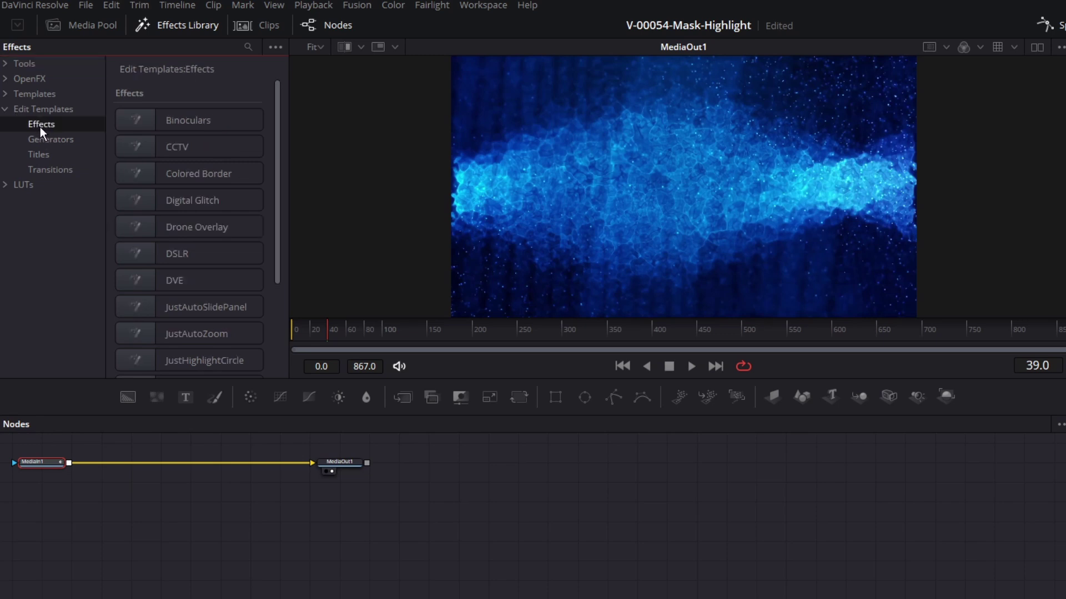
click(272, 48)
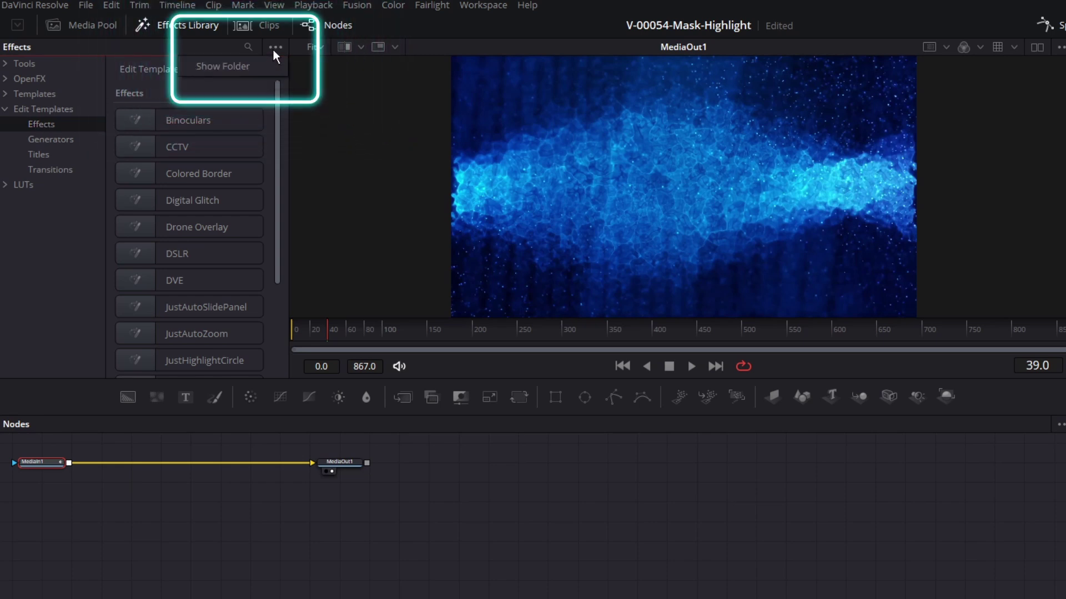
click(225, 65)
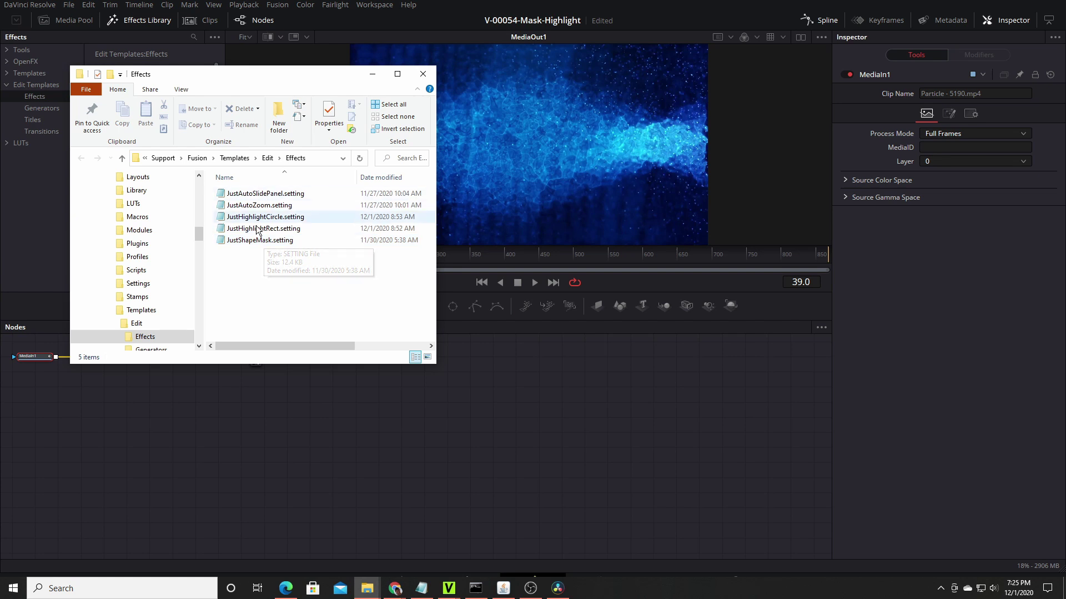
Copy the downloaded JustHighlightCircle and JustHighlightRect setting files from the Downloads folder into the Effects templates folder, and return to DaVinci Resolve.
key(alt+Tab)
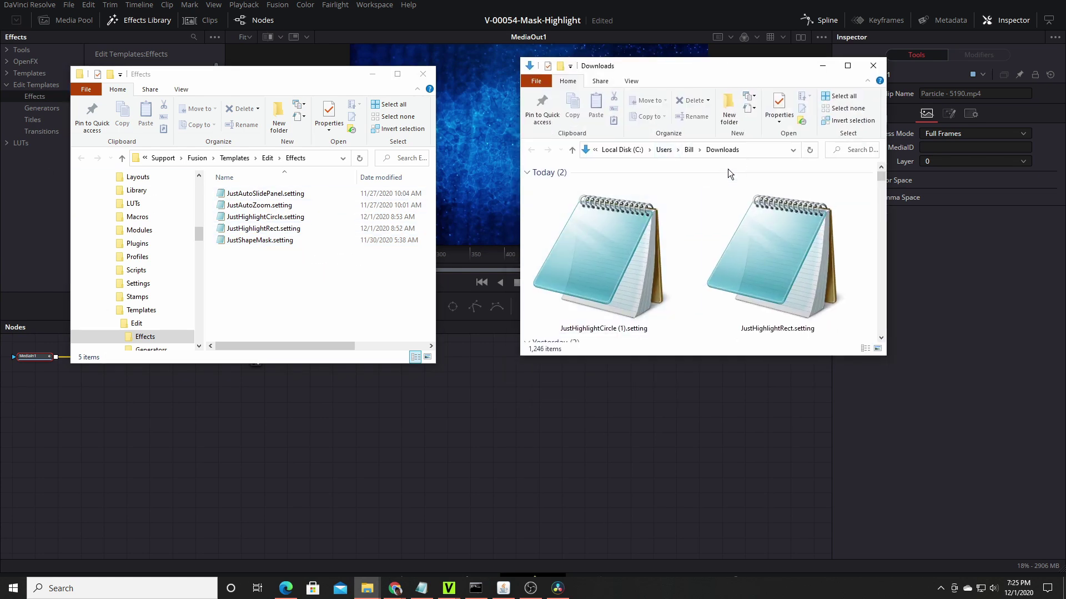
drag(862, 305, 279, 275)
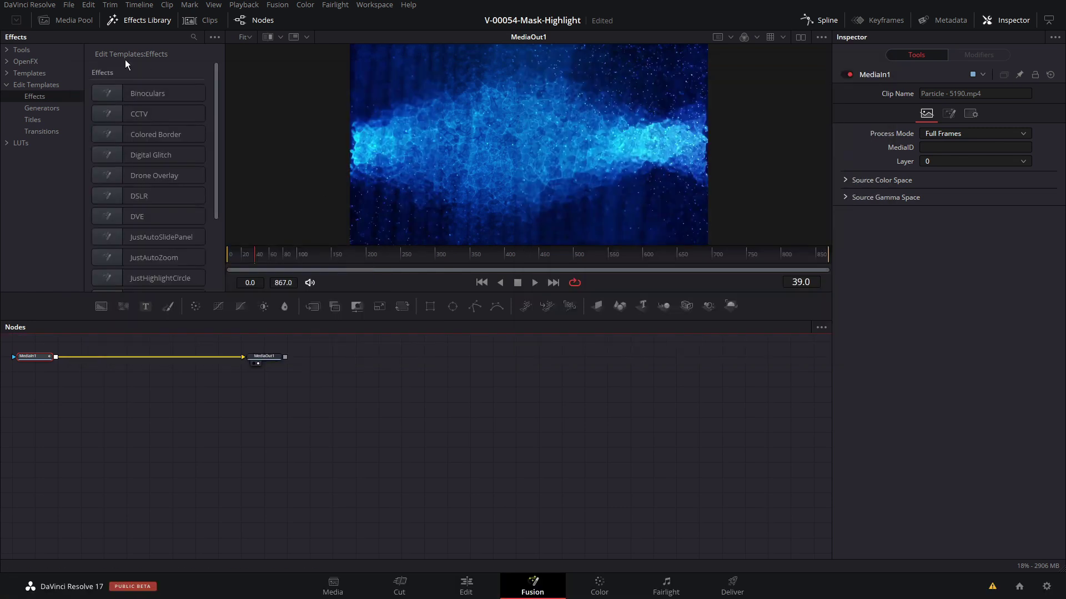
click(30, 5)
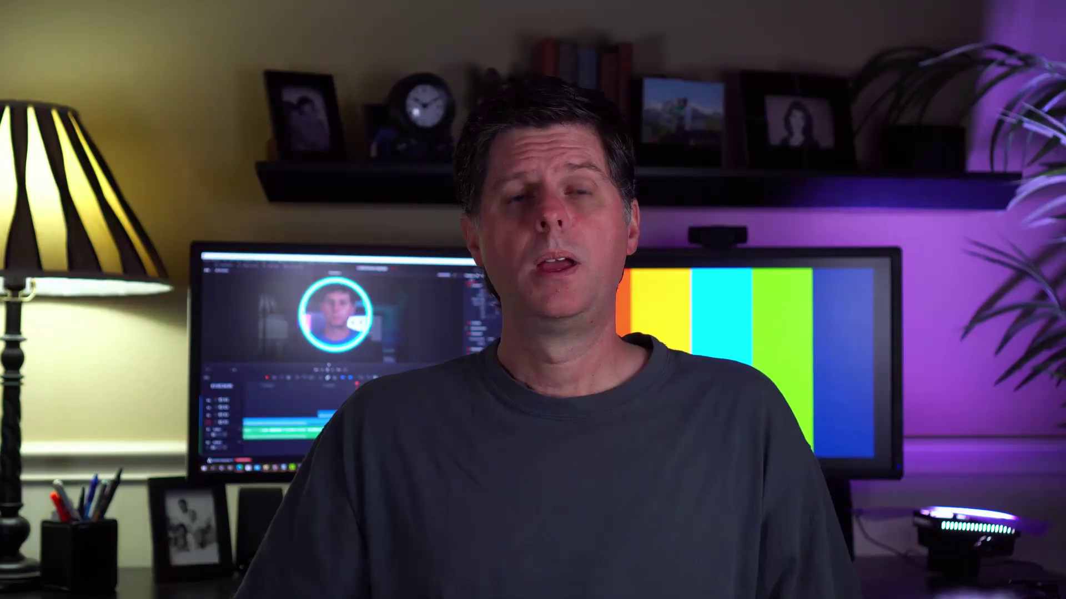